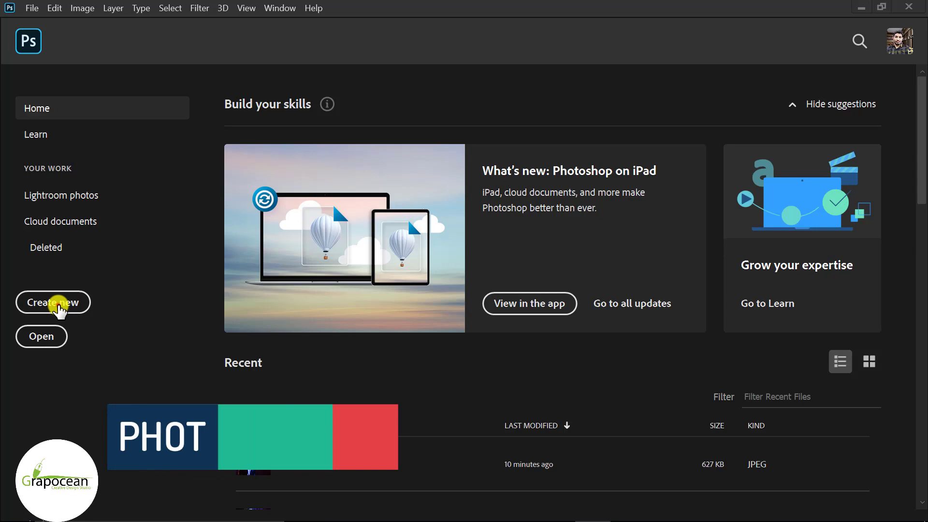
Open the New Document dialog from Photoshop's Home screen with Create new.
left_click(57, 304)
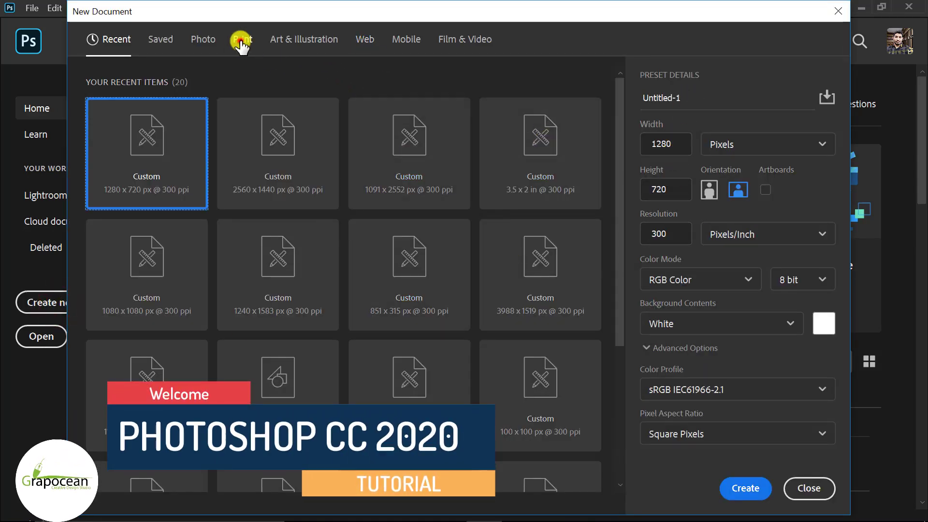
Create an A4 print document (2480 x 3508 px, 300 ppi) named 'Flyer Design'.
left_click(242, 41)
left_click(532, 151)
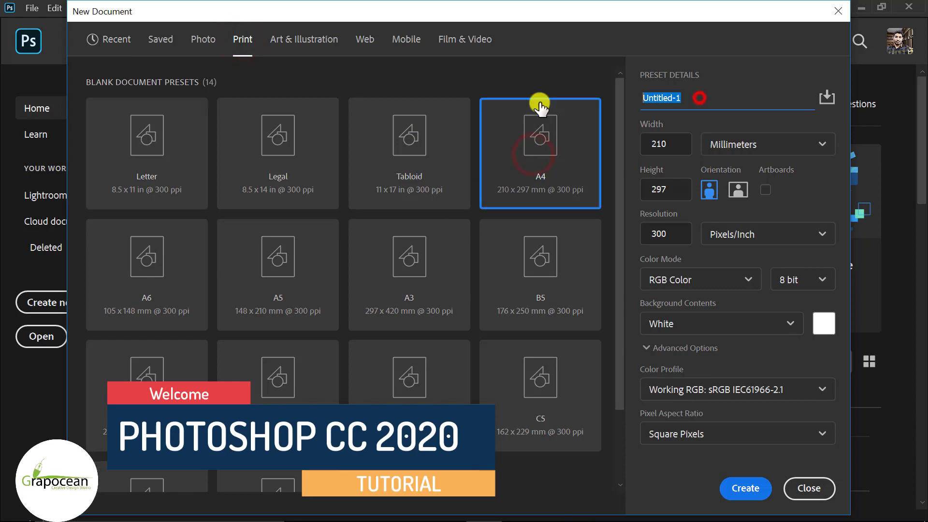
type("Flyer De")
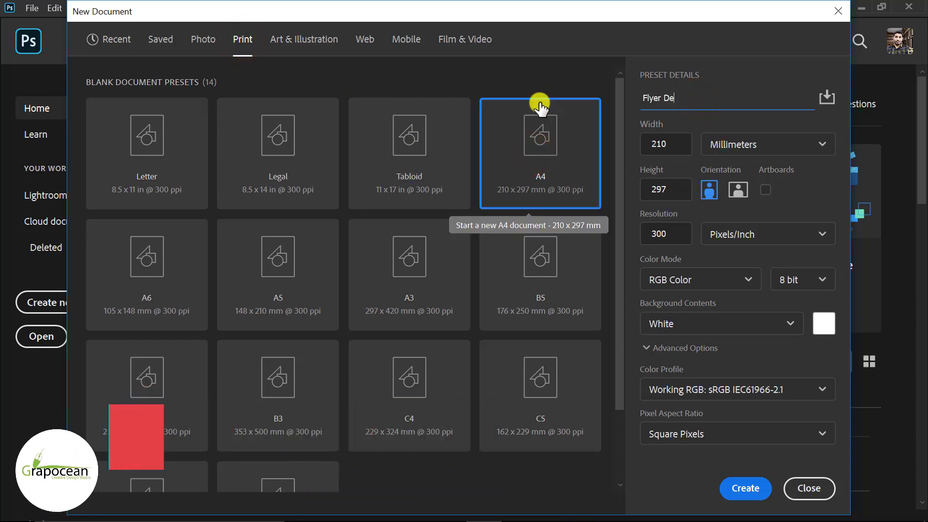
type("sign")
left_click(747, 487)
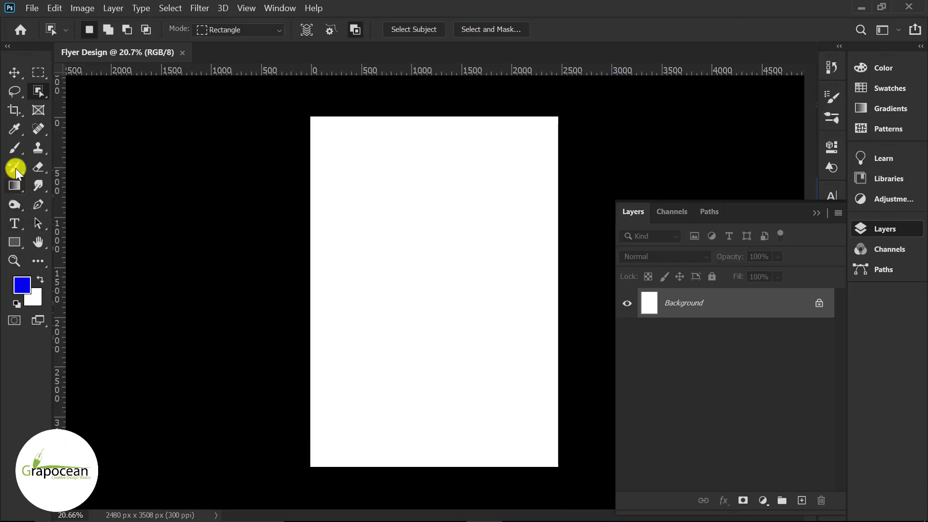
Draw a page-sized rectangle shape filled with black (000000).
left_click(14, 241)
left_click(56, 242)
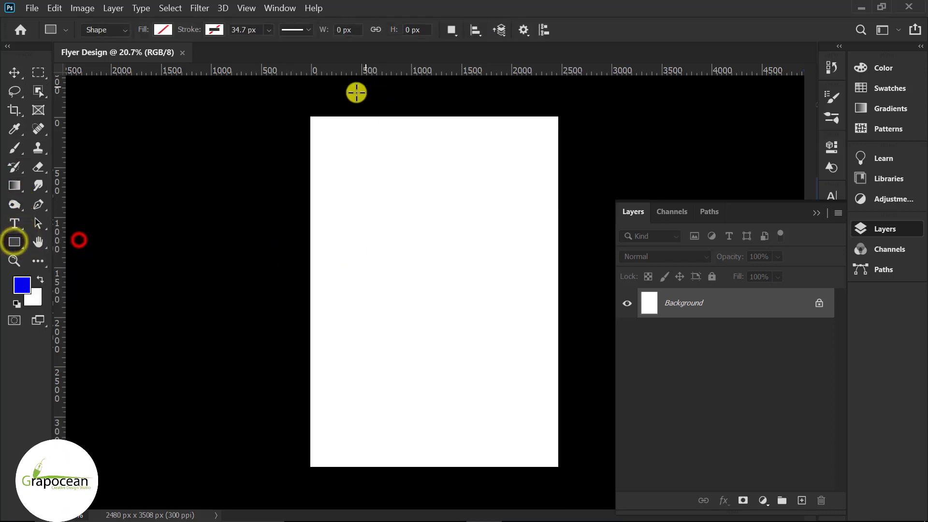
mouse_move(310, 116)
left_mouse_down()
mouse_move(452, 445)
mouse_move(564, 470)
left_mouse_up()
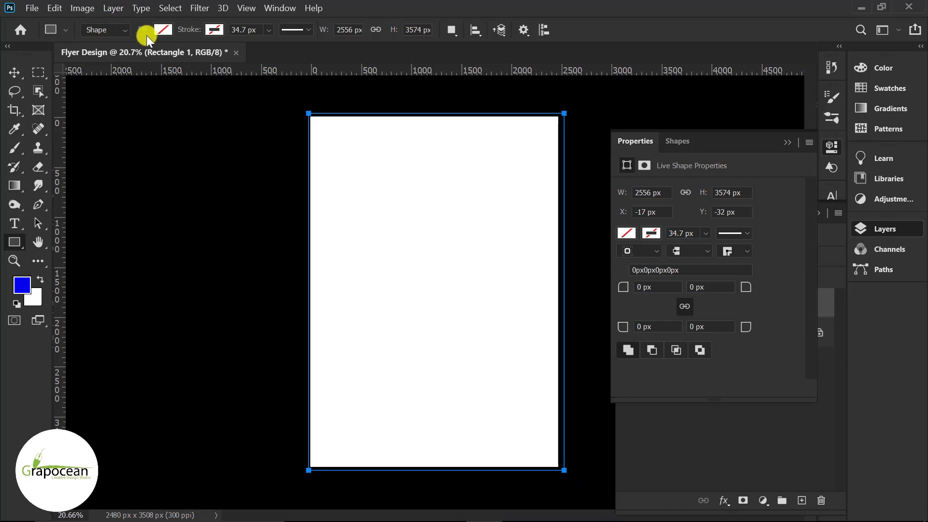
left_click(162, 30)
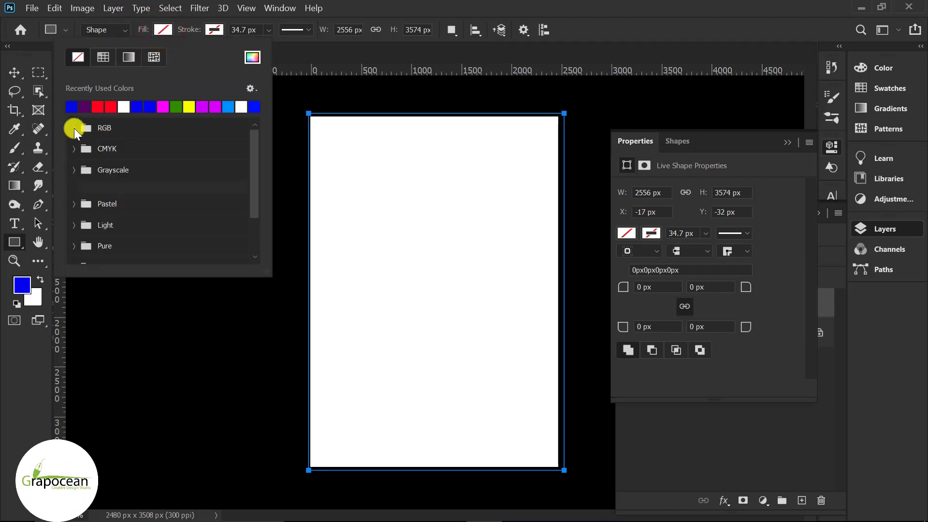
left_click(252, 57)
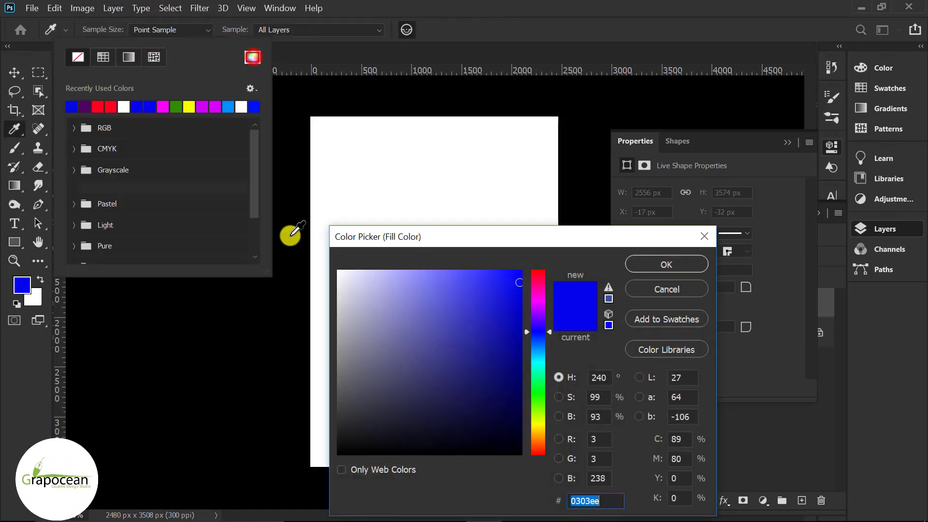
left_click(660, 264)
Set the pasteboard around the page to Default grey and zoom out to the whole page.
left_click(14, 71)
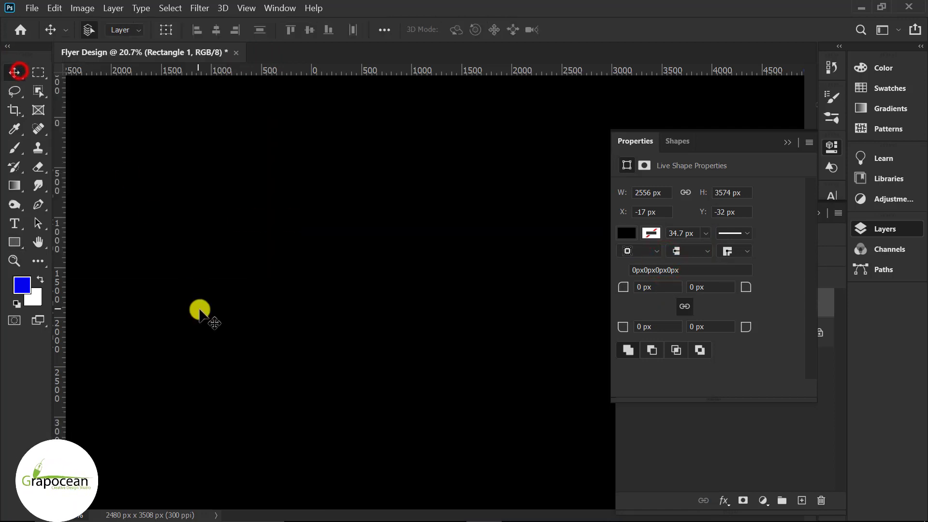
left_click(196, 273)
right_click(190, 272)
left_click(223, 281)
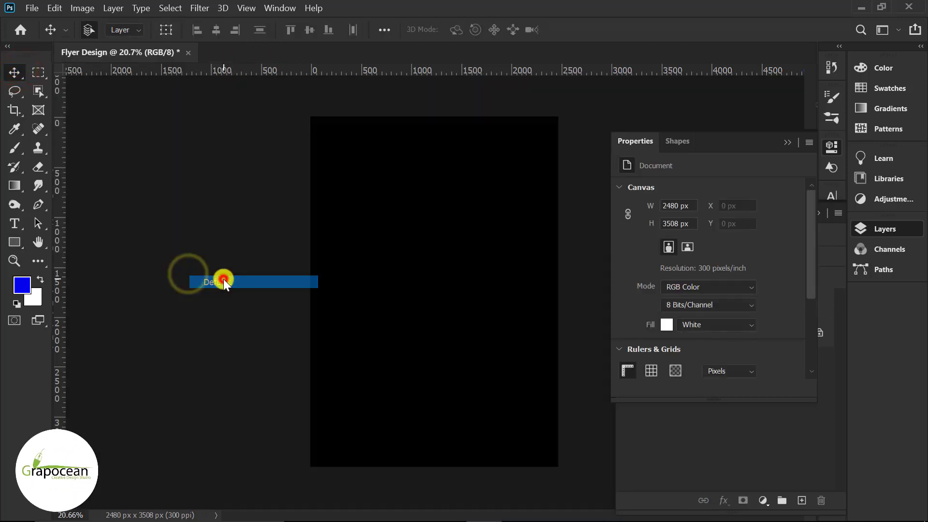
key("ctrl+minus")
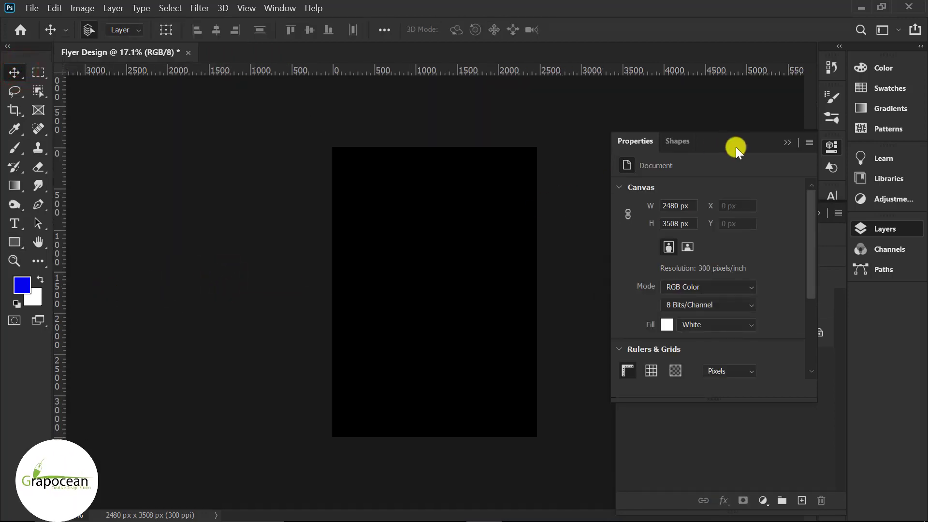
Open the grey cloud texture, wave texture, man photo and blue bokeh images.
left_click(784, 143)
left_click(31, 7)
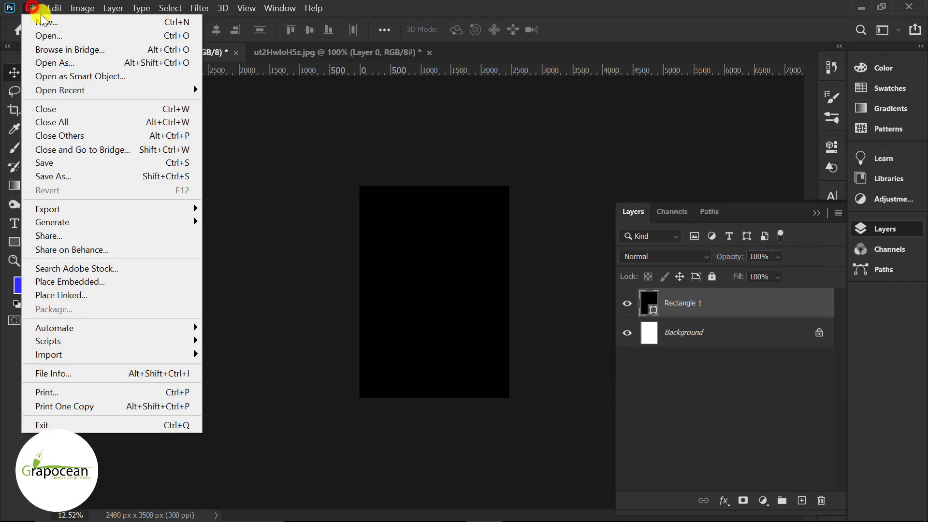
left_click(49, 36)
left_click(450, 160)
left_click(219, 191, "ctrl")
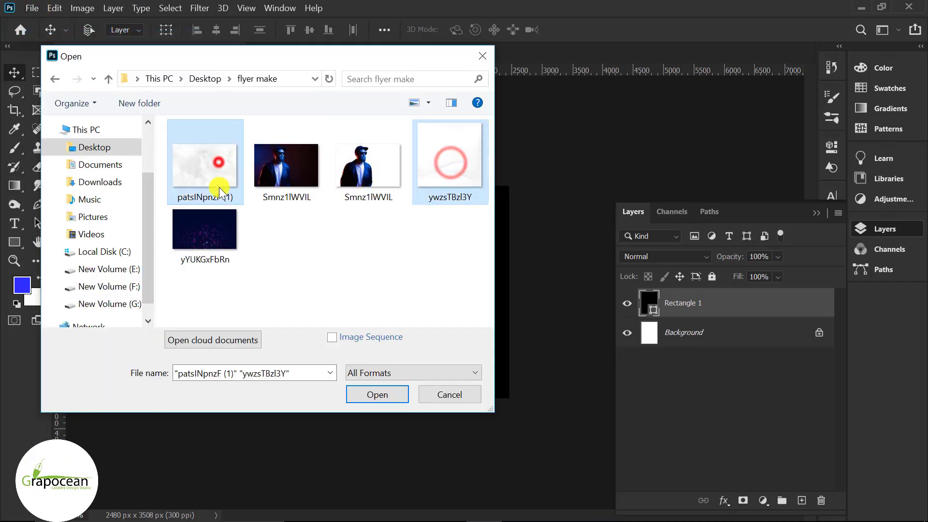
left_click(205, 230, "ctrl")
left_click(368, 166, "ctrl")
left_click(382, 394)
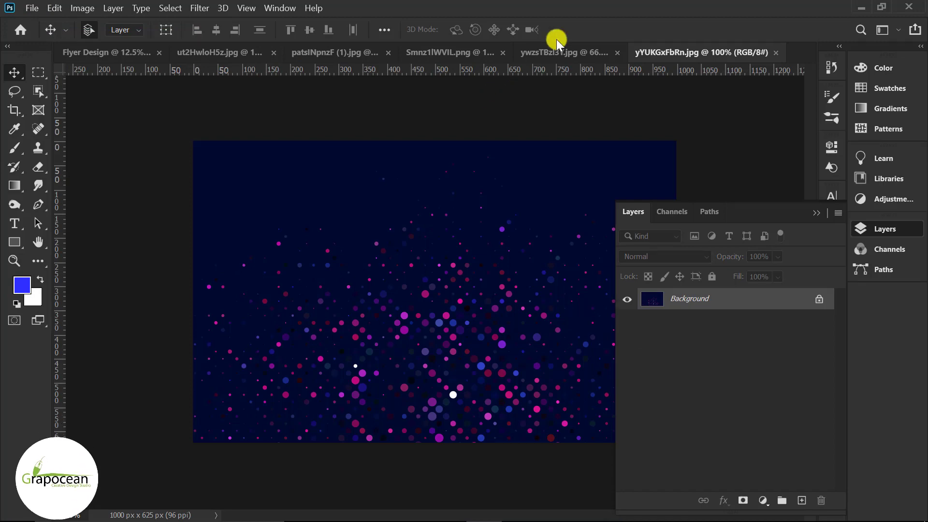
Unlock the cloud texture and place it into Flyer Design, scaled to 264.11% over the lower page.
left_click(561, 54)
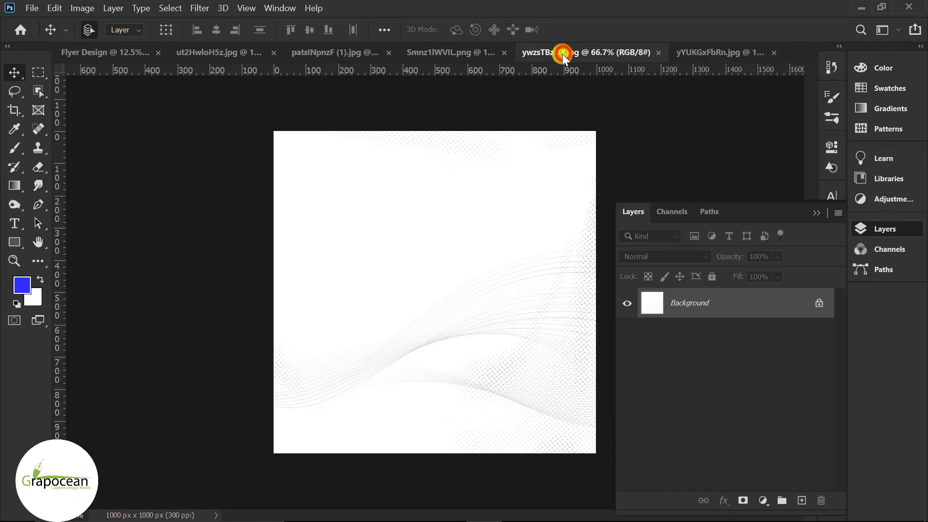
left_click(439, 48)
left_click(328, 52)
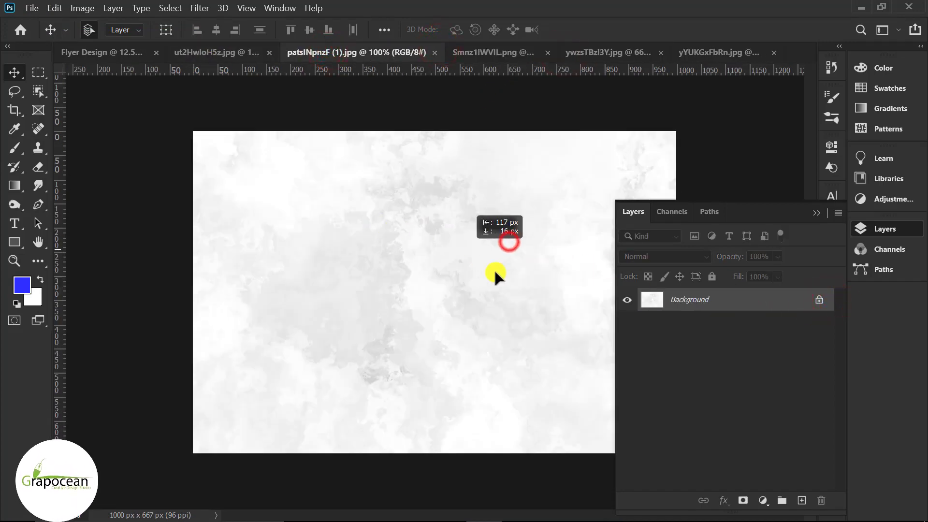
left_click(659, 246)
left_click(819, 300)
left_click_drag(423, 237, 212, 180)
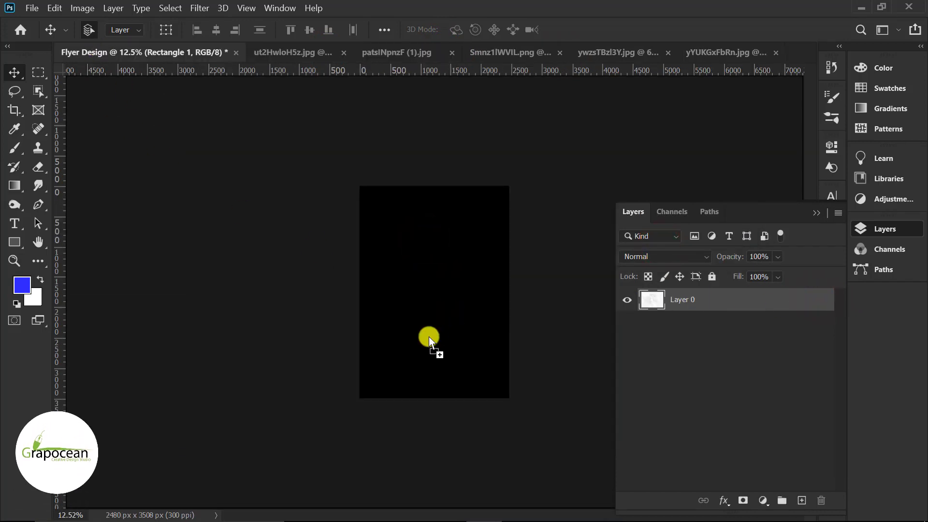
left_click_drag(134, 130, 472, 401)
key("ctrl+t")
mouse_move(394, 371)
left_mouse_down()
mouse_move(440, 379)
mouse_move(439, 355)
left_mouse_up()
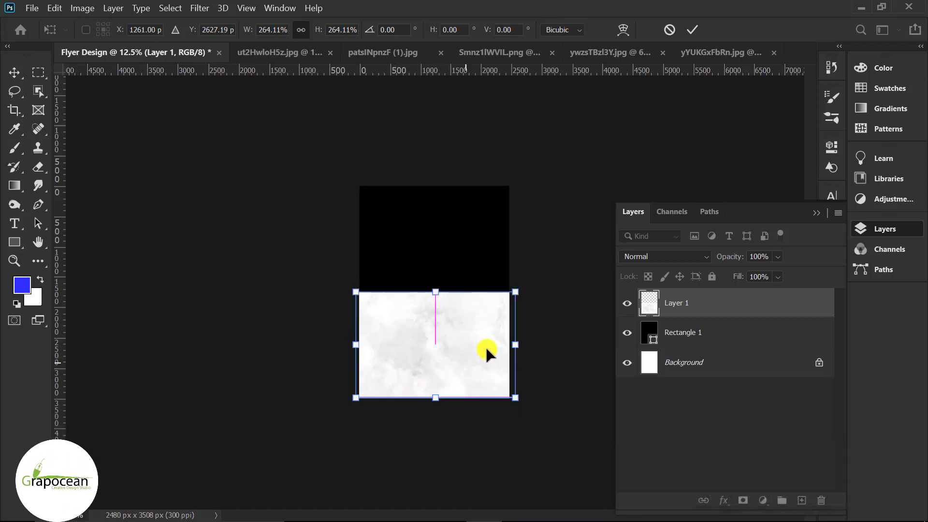
Stretch the cloud texture's top edge upward to make it taller.
left_click(693, 30)
key("ctrl+t")
left_click_drag(436, 290, 435, 255)
left_click(692, 30)
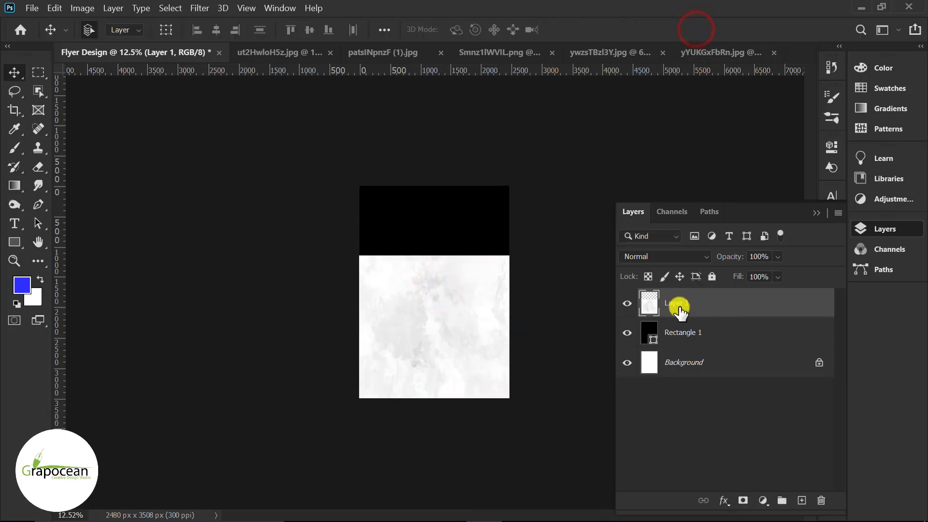
Add a layer mask with a black-to-white gradient fading the texture's top into black.
left_click(743, 501)
left_click(14, 185)
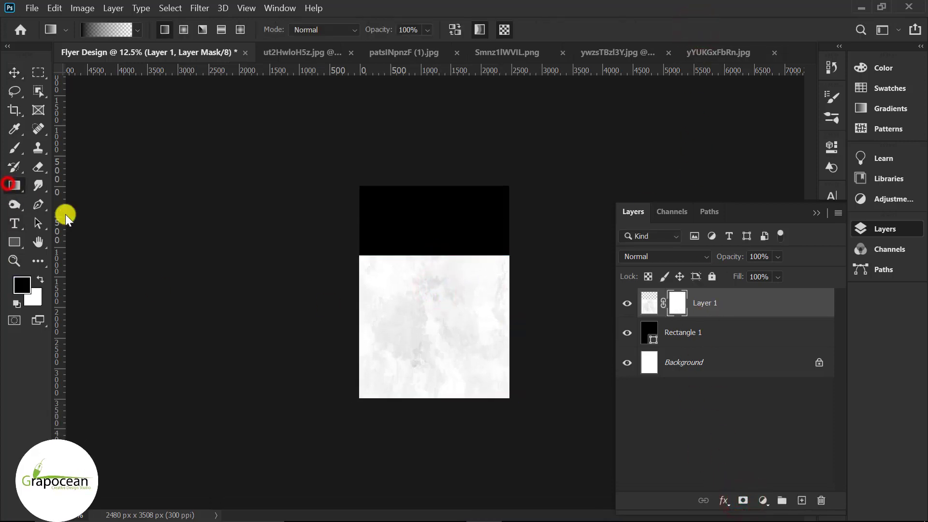
left_click_drag(431, 243, 436, 343)
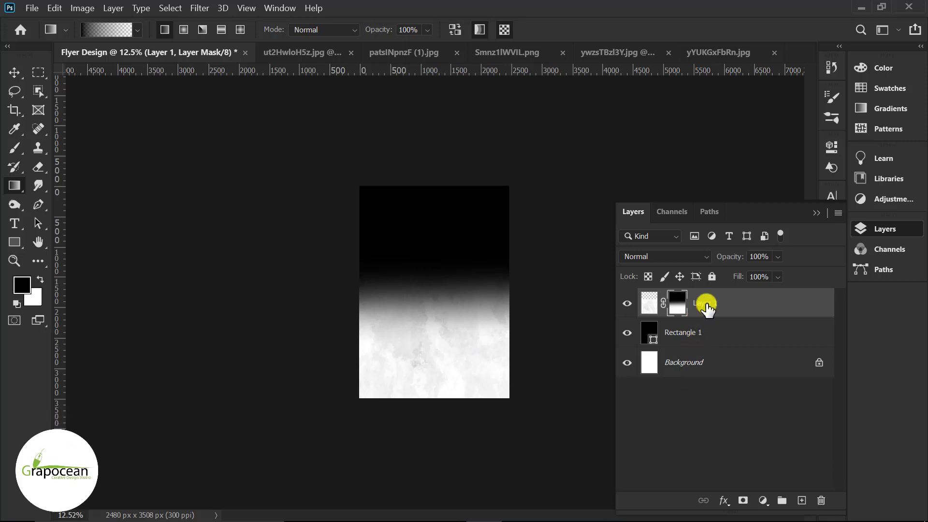
left_click(721, 303)
Add a light blue Solid Color fill layer above the cloud texture.
left_click(755, 444)
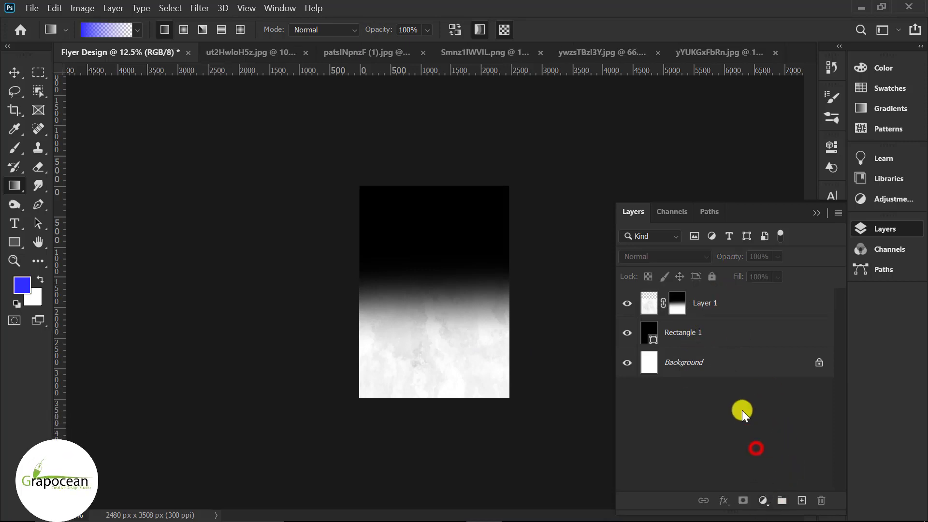
left_click(722, 303)
left_click(768, 503)
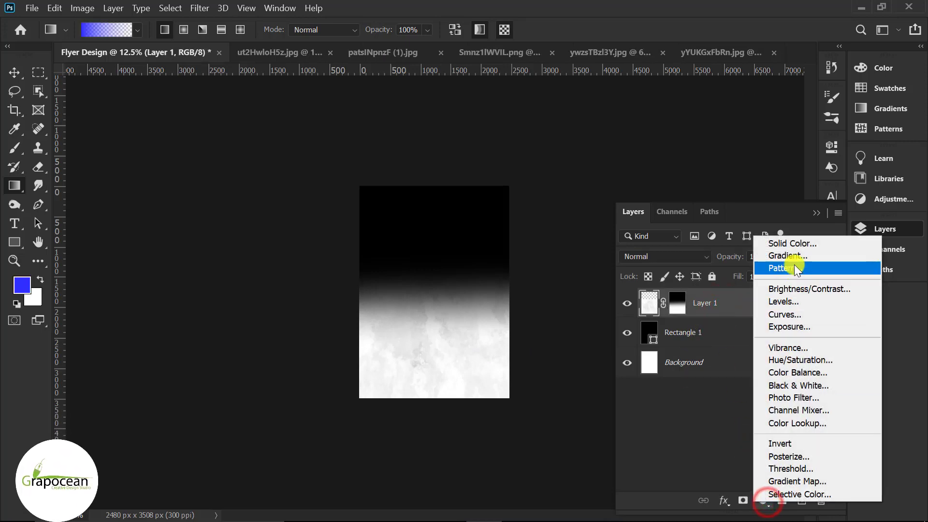
left_click(793, 243)
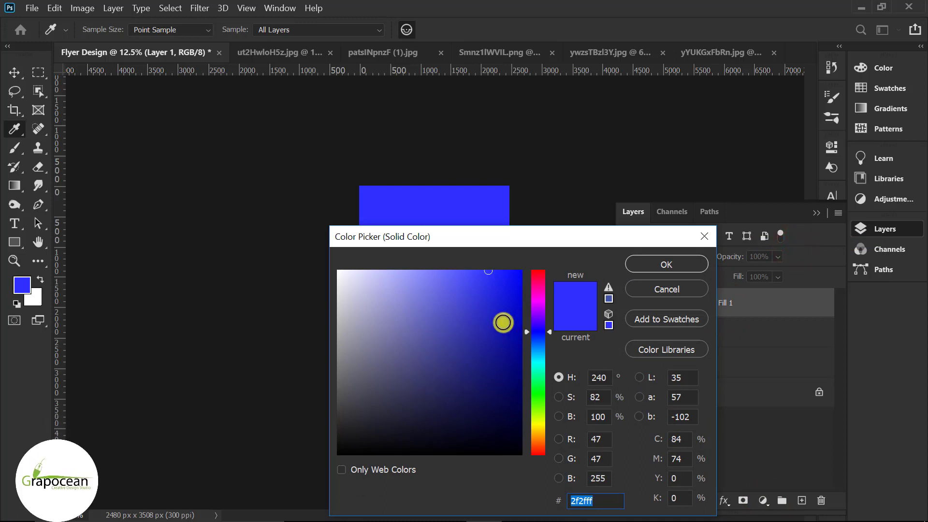
left_click(470, 293)
left_click(449, 314)
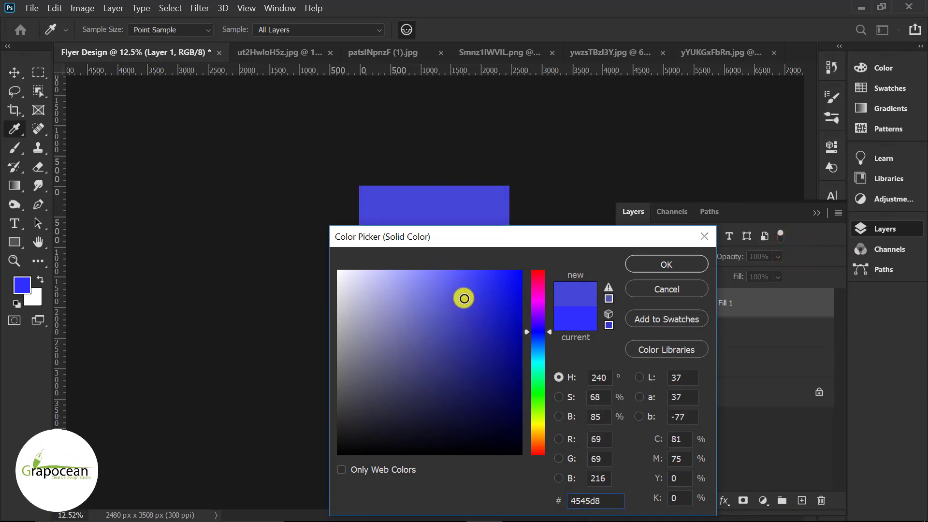
left_click(511, 315)
left_click_drag(510, 315, 460, 256)
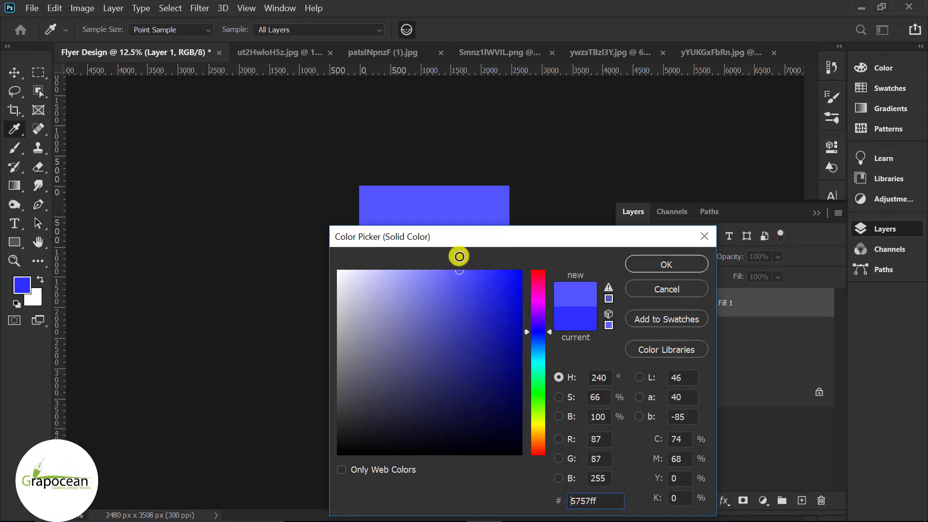
left_click(681, 262)
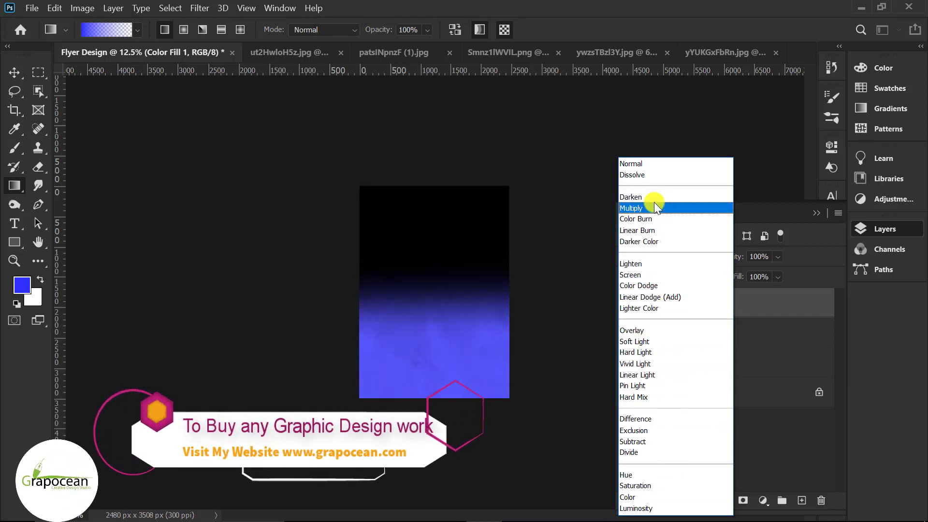
Set Color Fill 1 to Multiply and change its colour to muted deep blue #2828ac.
left_click(655, 207)
double_click(654, 298)
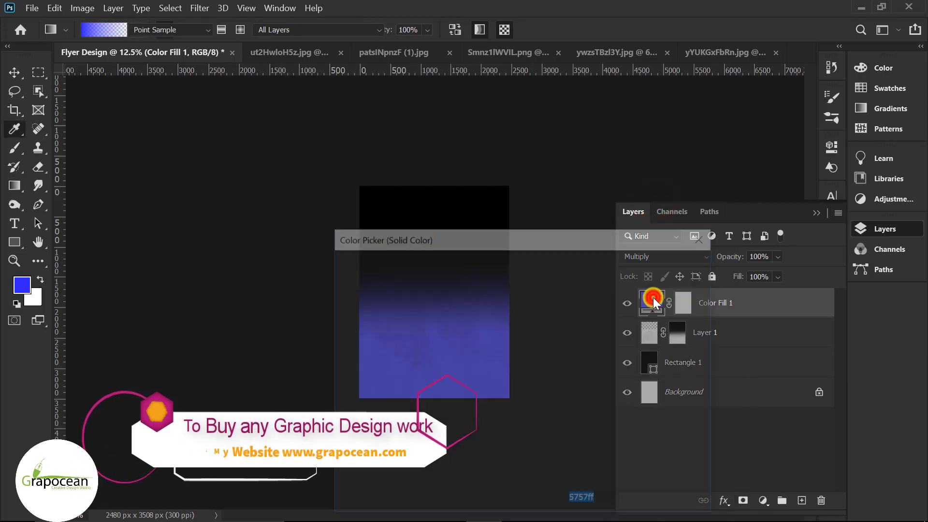
left_click_drag(503, 316, 522, 269)
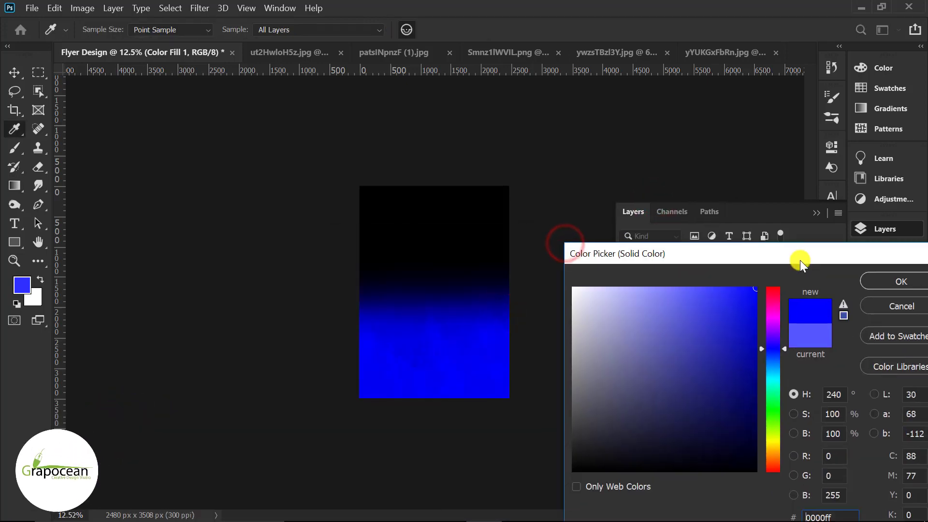
left_click_drag(566, 245, 781, 241)
mouse_move(709, 308)
left_mouse_down()
mouse_move(654, 354)
mouse_move(688, 375)
mouse_move(686, 339)
mouse_move(695, 330)
mouse_move(678, 314)
mouse_move(695, 327)
left_mouse_up()
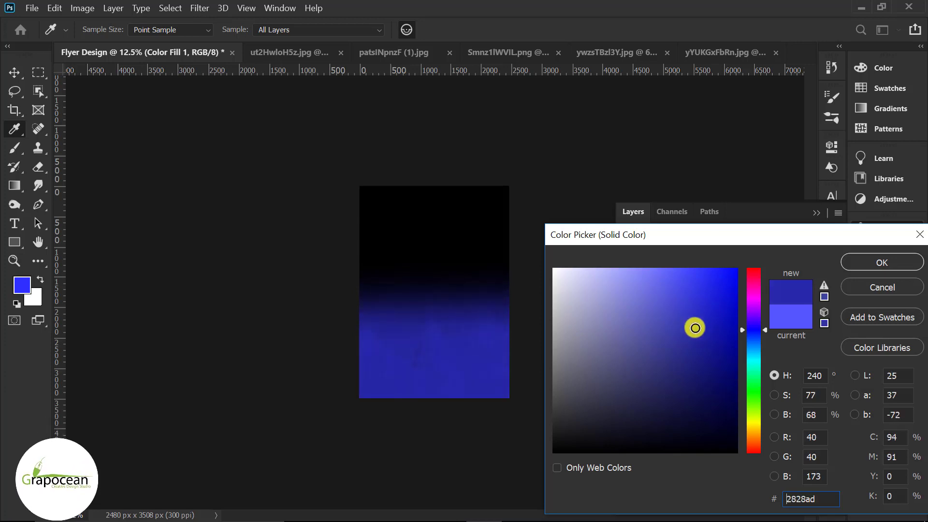
left_click(898, 266)
left_click(719, 51)
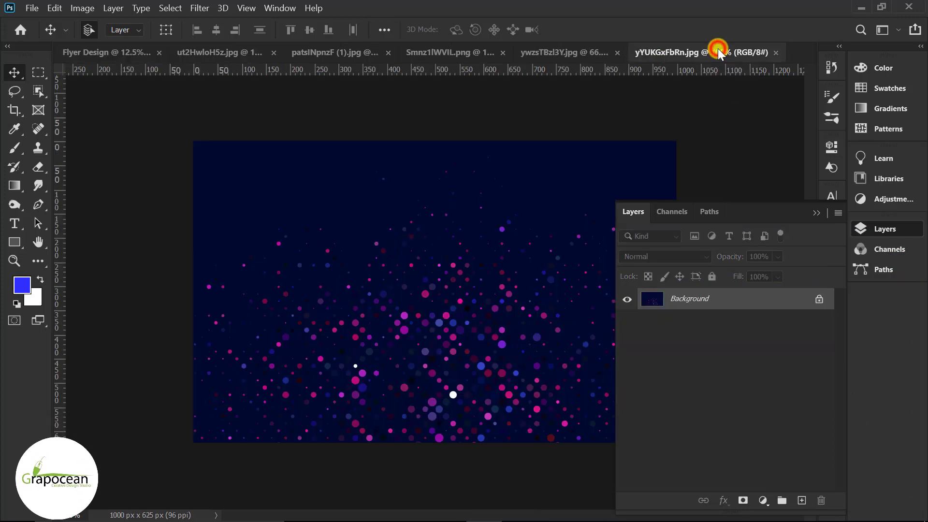
Bring the bokeh image into Flyer Design as Layer 2, scaled to cover the top.
left_click(804, 296)
mouse_move(506, 300)
left_mouse_down()
mouse_move(209, 129)
mouse_move(392, 253)
left_mouse_up()
key("ctrl+t")
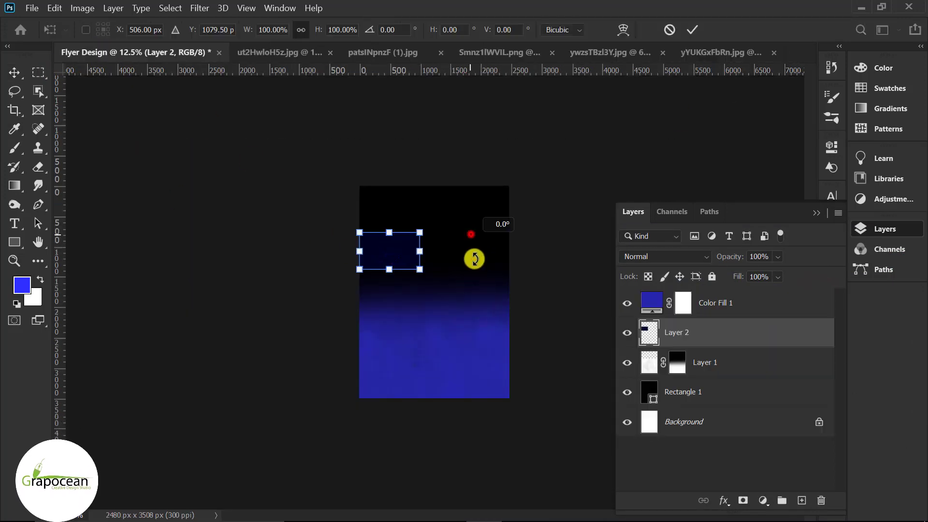
mouse_move(422, 270)
left_mouse_down()
mouse_move(513, 350)
mouse_move(543, 344)
left_mouse_up()
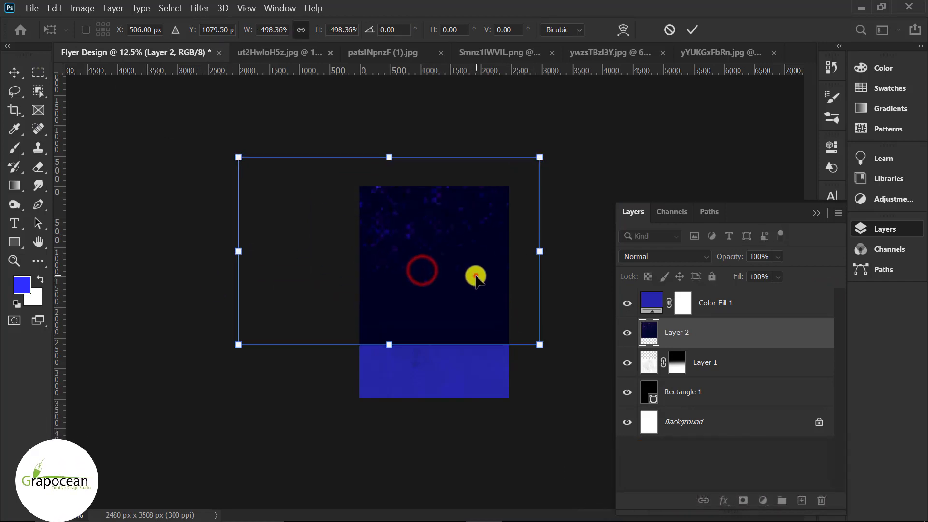
left_click_drag(480, 273, 516, 279)
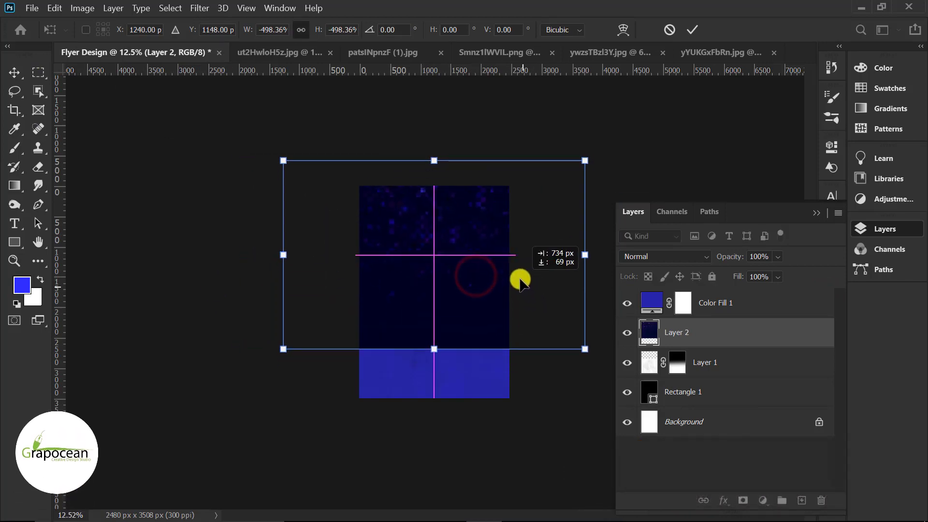
left_click(694, 29)
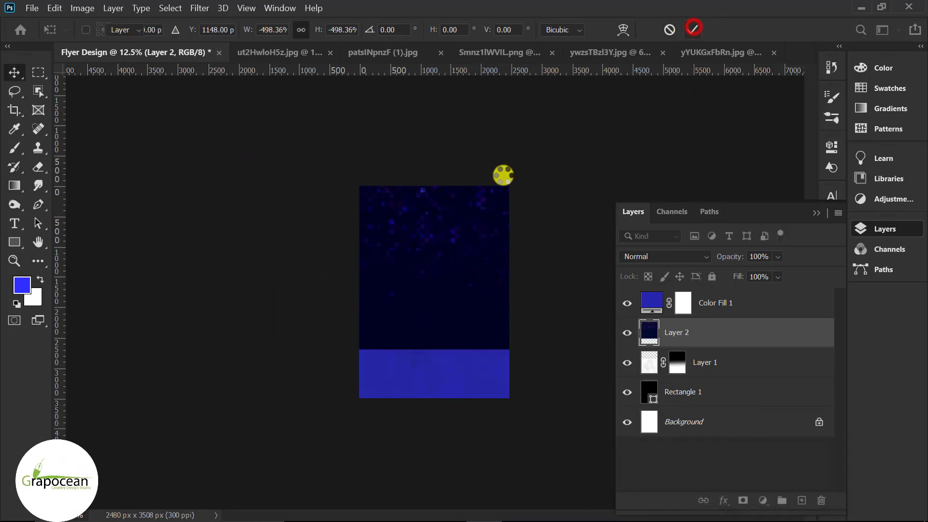
Mask Layer 2 with a gradient so the particles stay near the top and fade out.
left_click(743, 501)
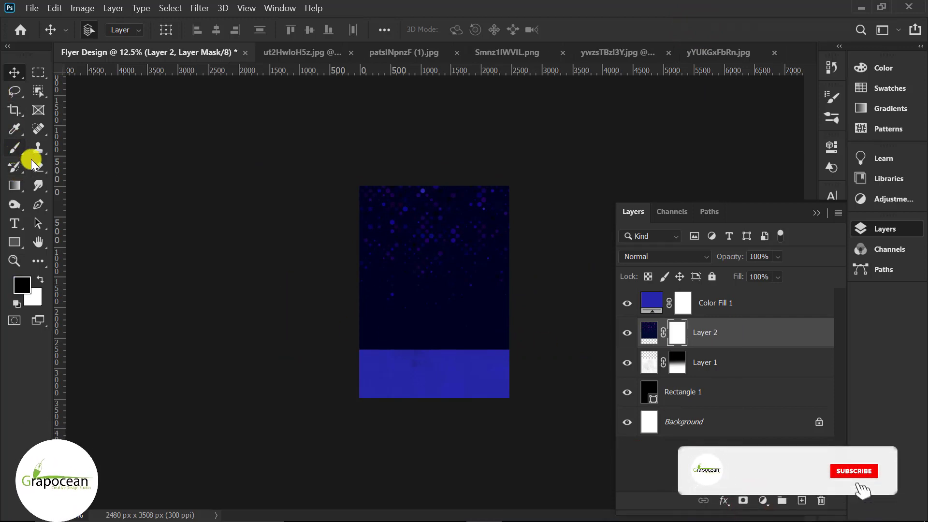
left_click(14, 185)
left_click_drag(425, 363, 422, 290)
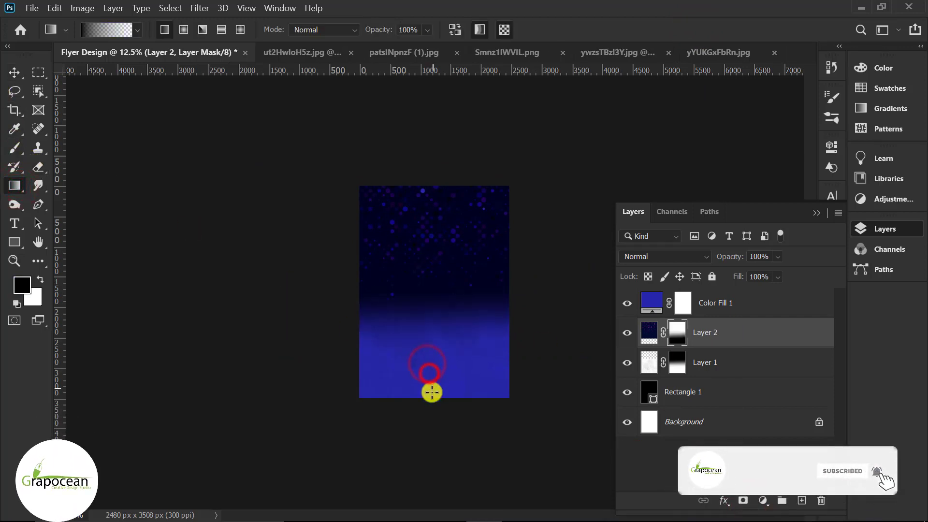
left_click_drag(429, 355, 431, 235)
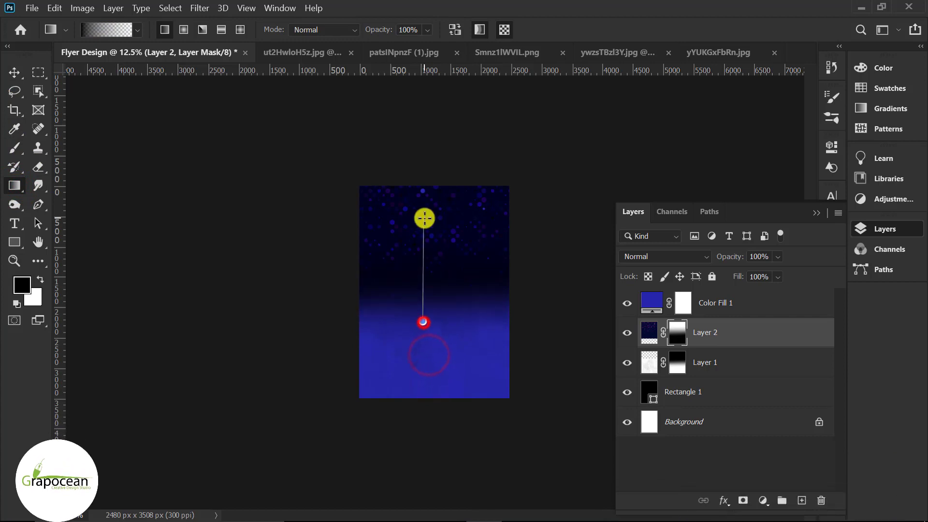
left_click_drag(439, 291, 427, 172)
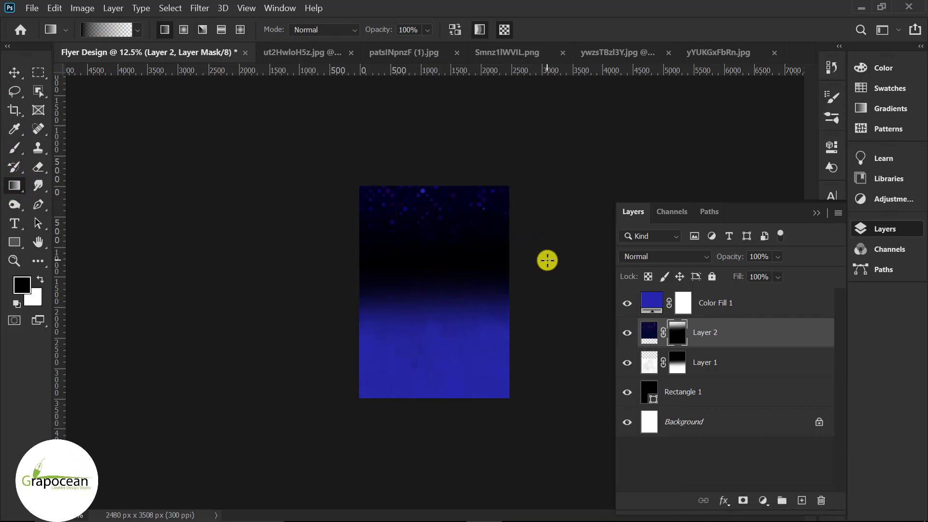
key("v")
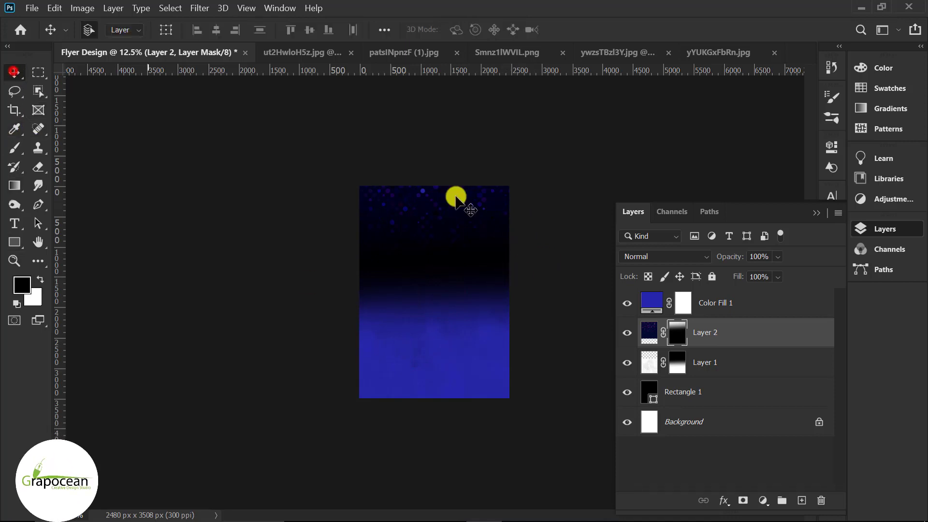
left_click(456, 201)
left_click(699, 334)
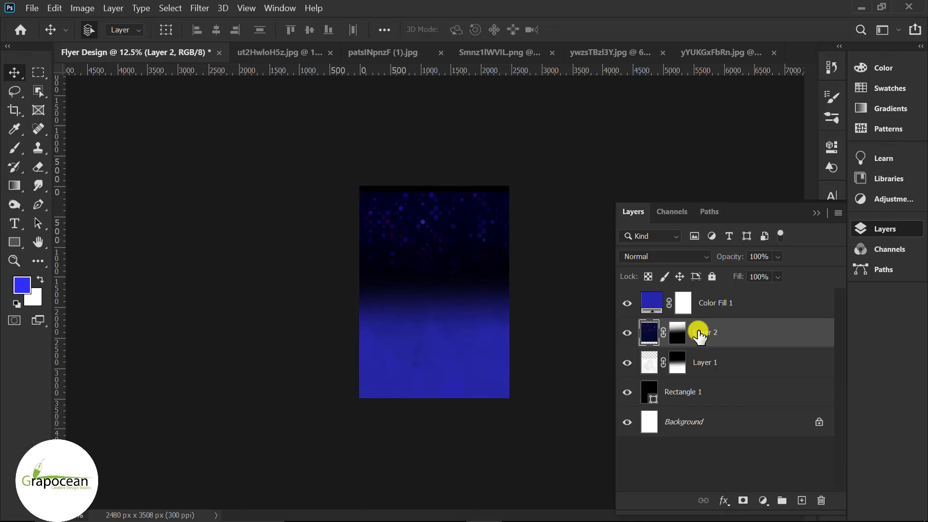
Bring the white wave texture into Flyer Design as Layer 3 and resize it.
left_click(561, 423)
left_click(445, 216)
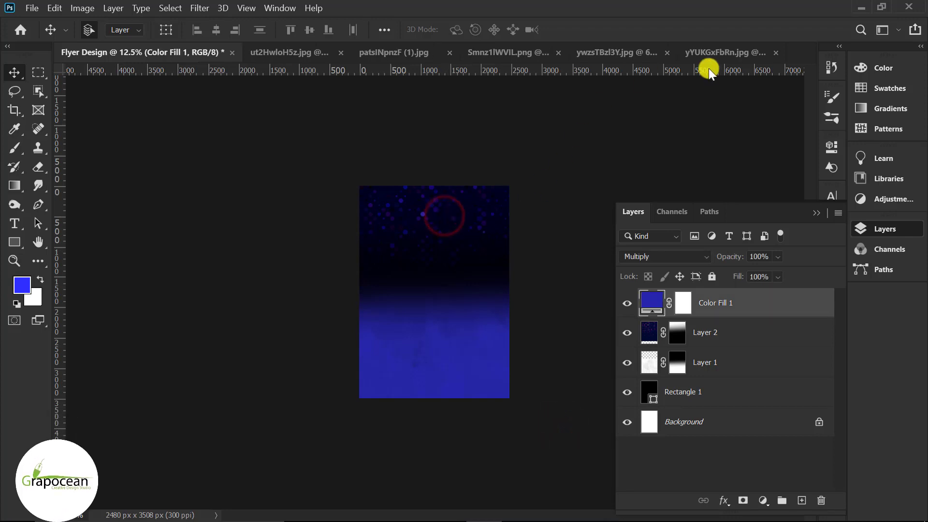
left_click(709, 51)
left_click(553, 51)
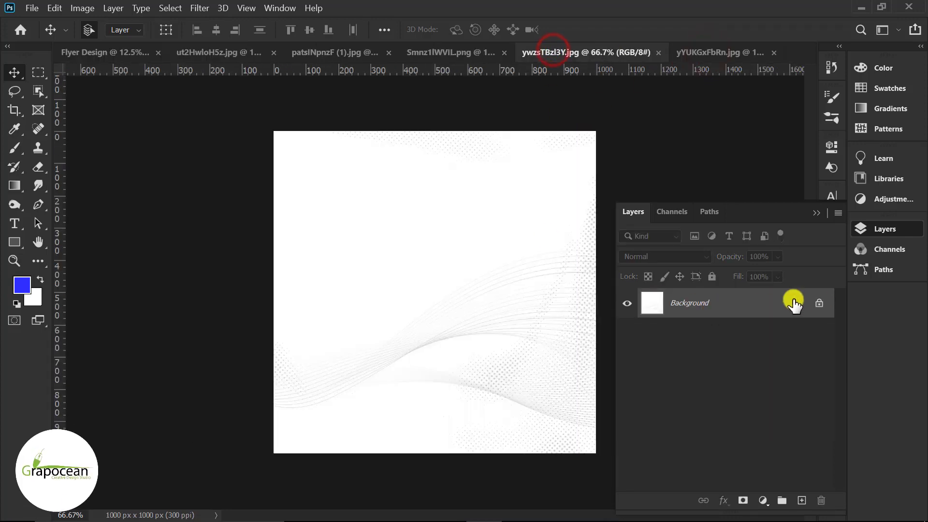
left_click(819, 303)
mouse_move(539, 303)
left_mouse_down()
mouse_move(405, 235)
mouse_move(488, 266)
left_mouse_up()
key("ctrl+t")
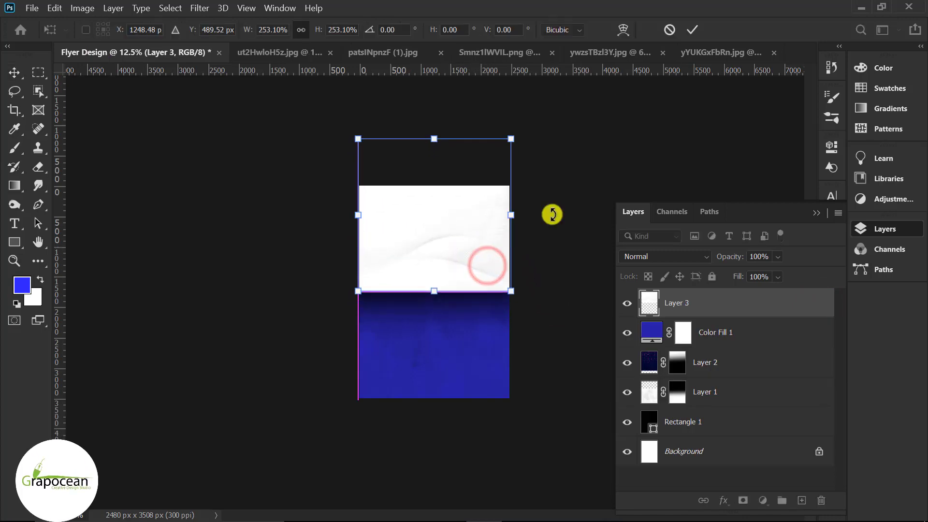
left_click(692, 28)
Set Layer 3 to Divide blend mode, reposition it, and add a layer above.
left_click(669, 265)
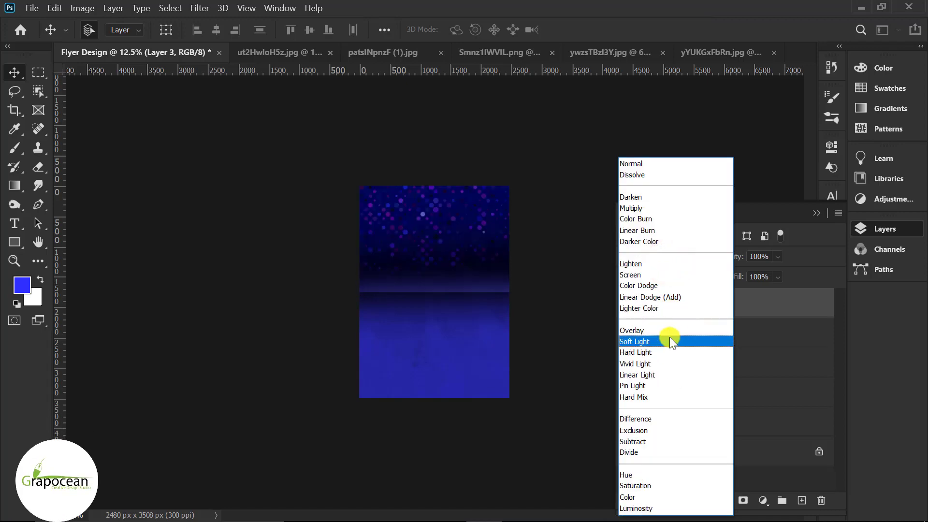
left_click(668, 453)
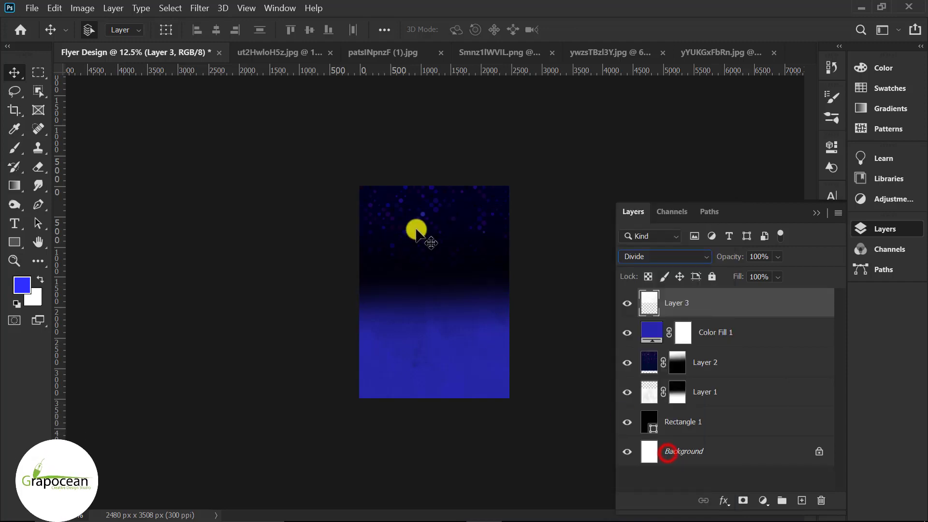
left_click_drag(455, 246, 461, 349)
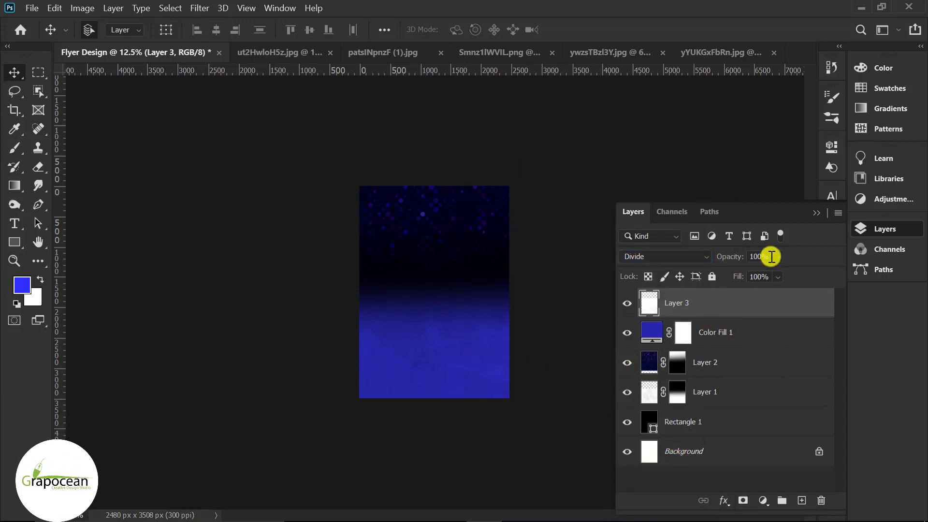
left_click(802, 500)
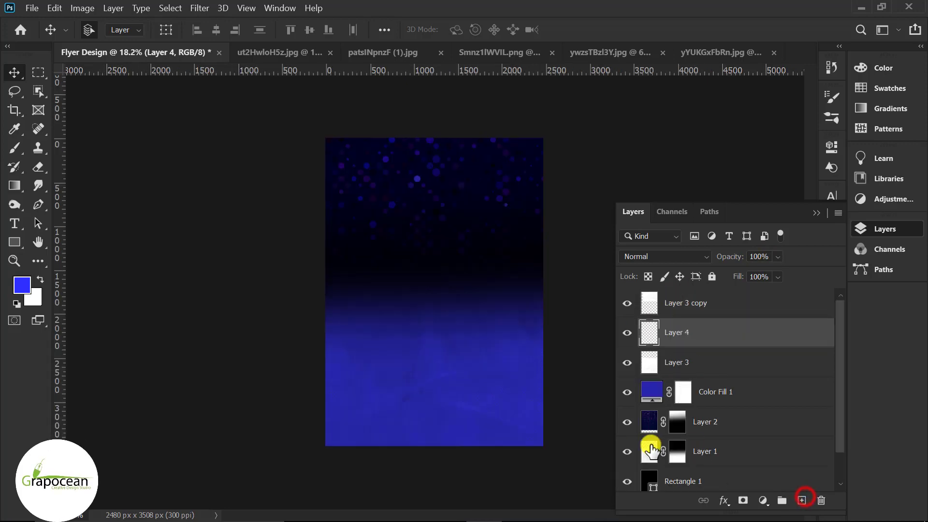
Choose a soft round Brush and add another empty layer above the Layer 3 copy.
right_click(14, 148)
left_click(44, 146)
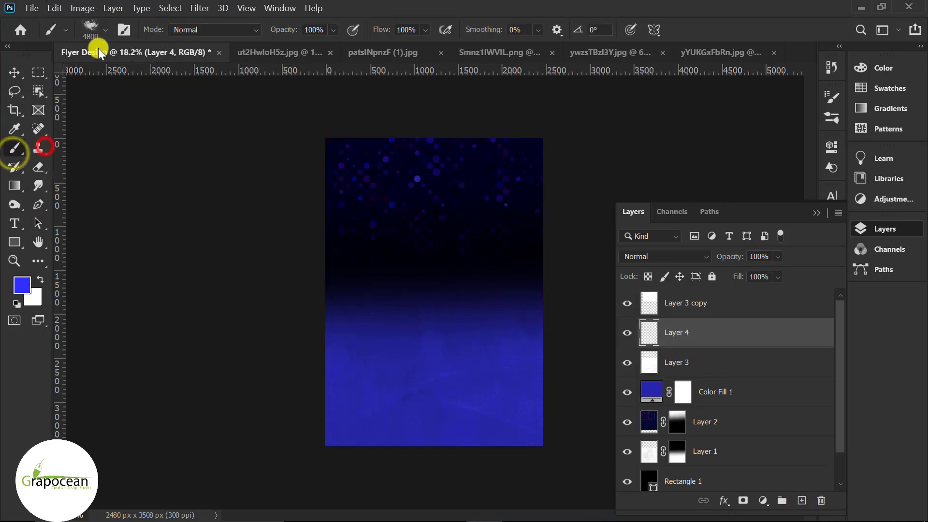
left_click(99, 31)
left_click(126, 145)
key("Return")
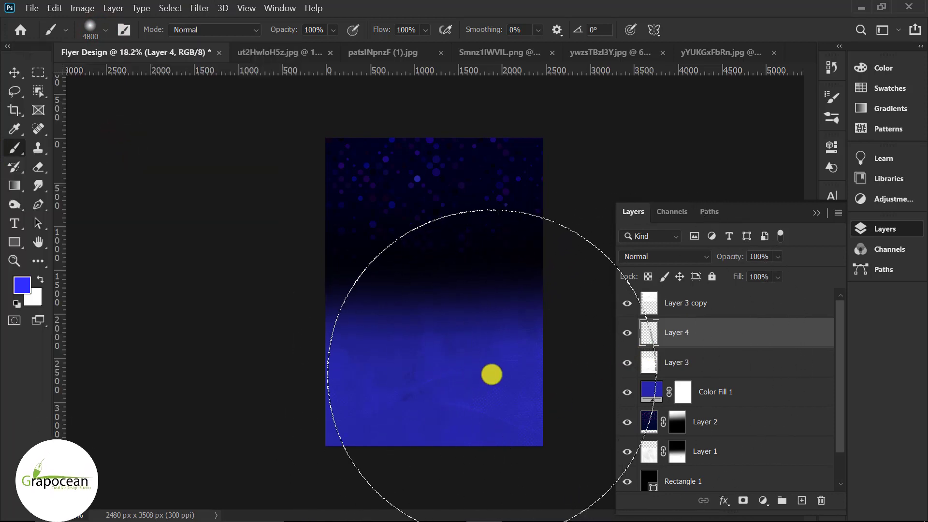
left_click(737, 306)
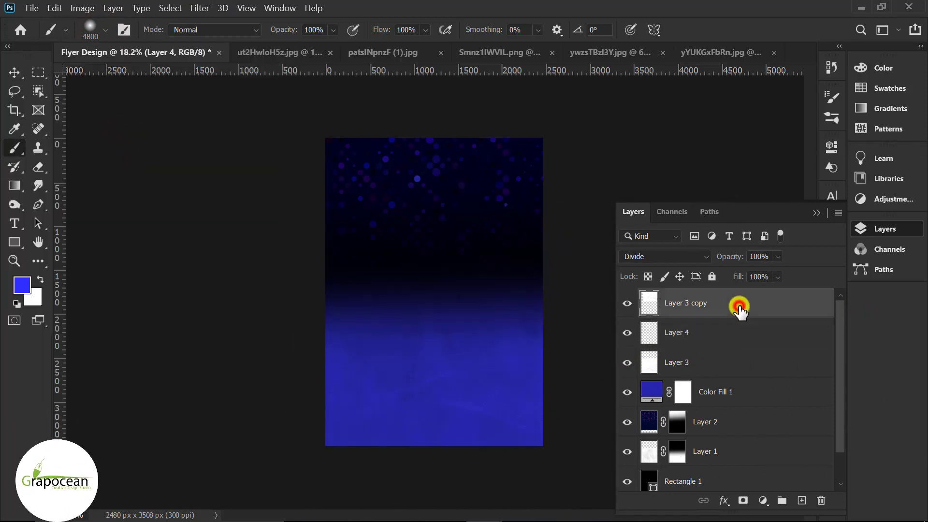
left_click(801, 500)
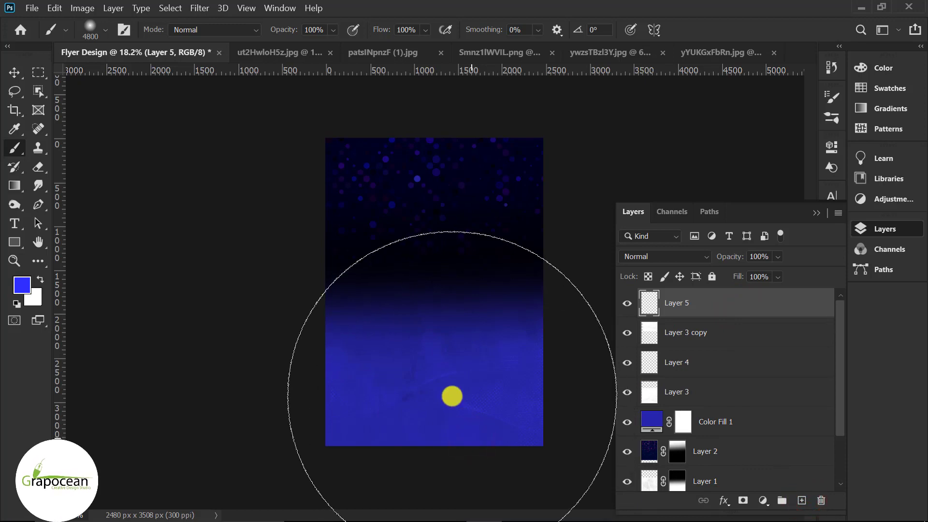
Undo the stray stroke and paint trial white glows with a smaller brush.
key("ctrl+z")
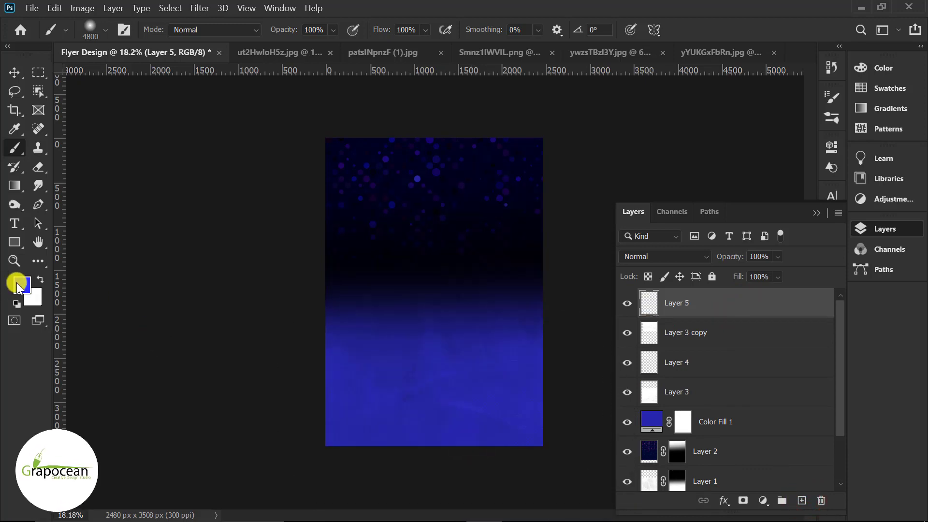
left_click(40, 279)
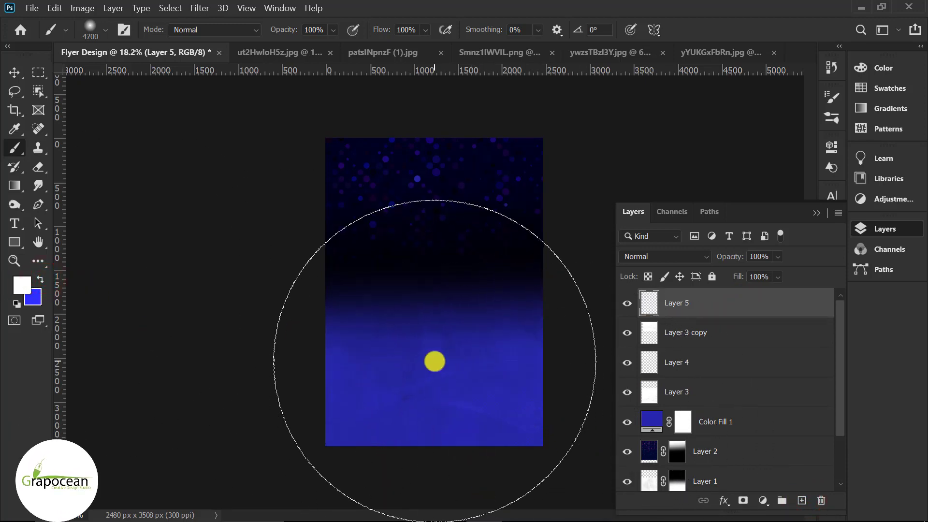
key("bracketleft")
key("bracketleft")
key("bracketleft")
key("bracketleft")
key("bracketleft")
key("bracketleft")
key("bracketleft")
key("bracketleft")
key("bracketleft")
key("bracketleft")
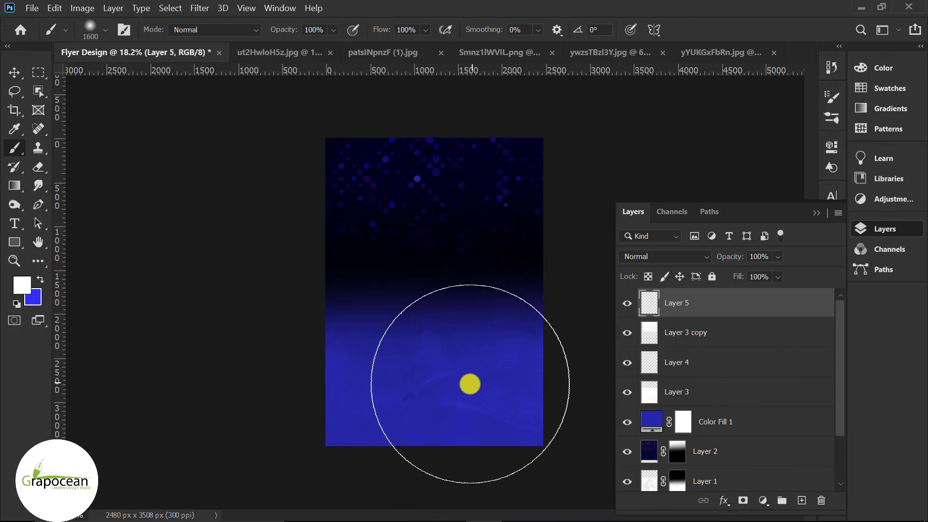
key("bracketleft")
key("bracketleft")
left_click_drag(484, 393, 487, 407)
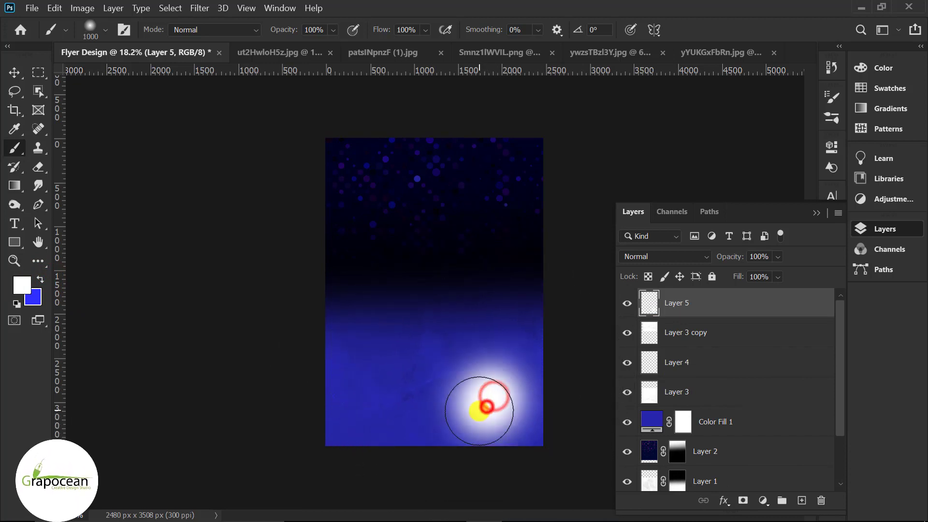
left_click_drag(379, 377, 356, 385)
left_click(333, 390)
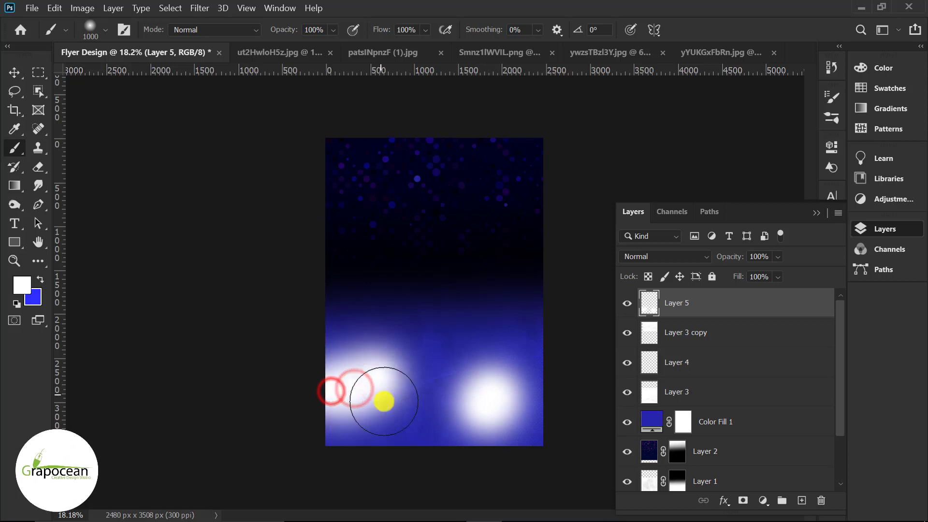
key("ctrl+z")
key("ctrl+z")
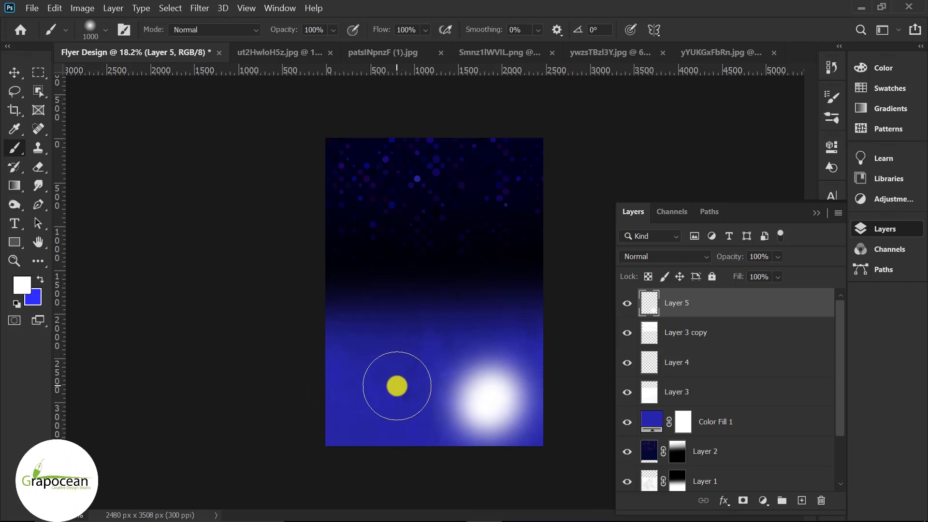
Paint several soft white glows in the lower-left on Layer 5 with a 600 px brush.
key("bracketleft")
key("bracketleft")
key("bracketleft")
key("bracketleft")
left_click(391, 372)
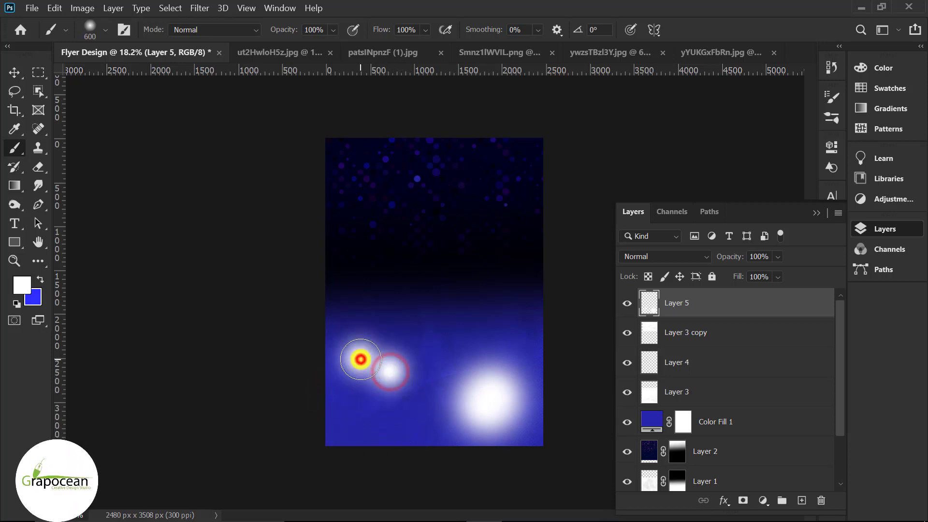
left_click(360, 359)
left_click(332, 374)
left_click(347, 404)
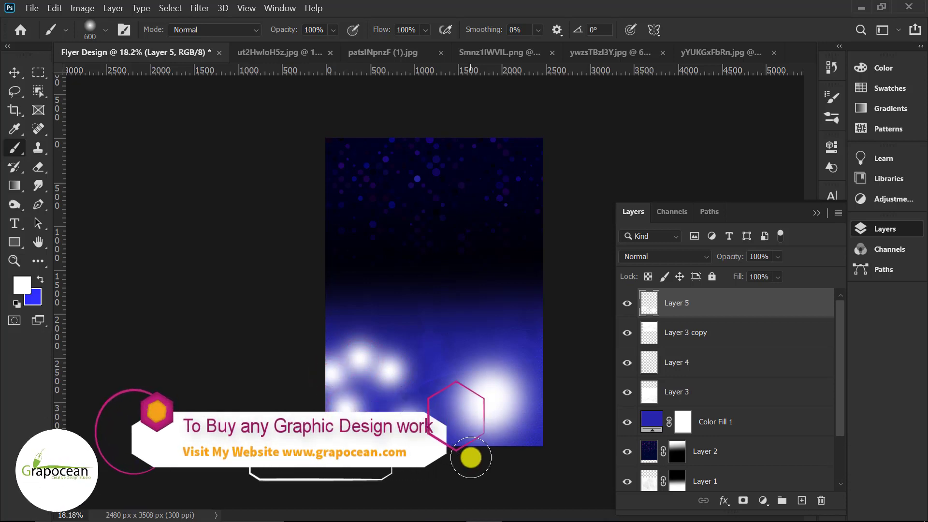
left_click(670, 257)
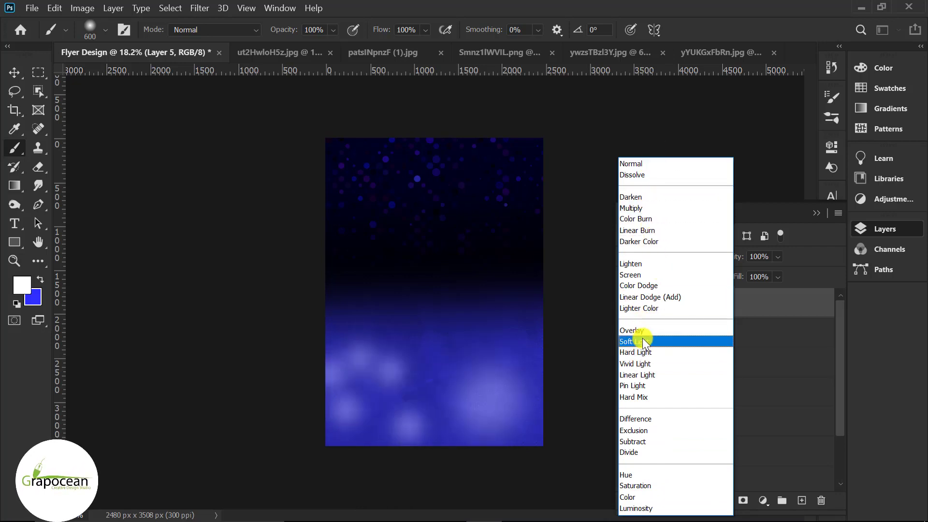
Give Layer 5 a bright blue (#4b4bf7) Color Overlay layer style.
left_click(549, 447)
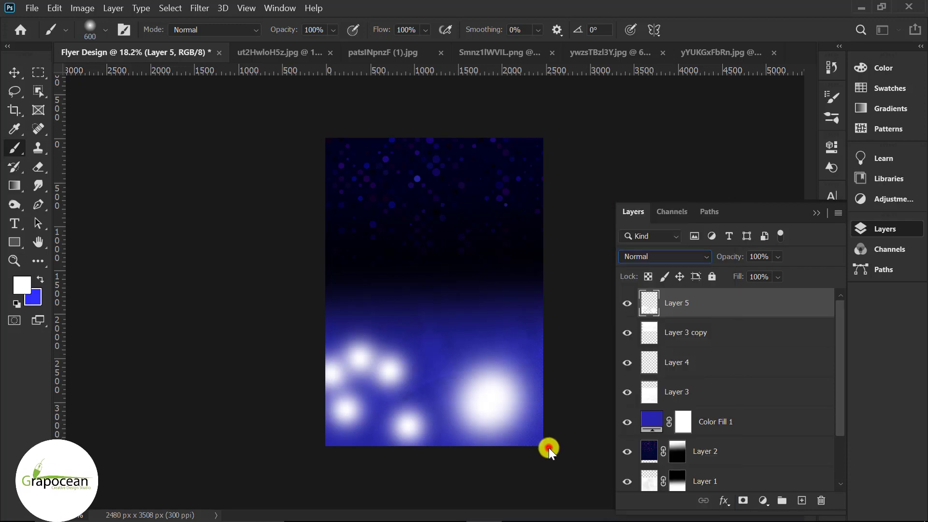
double_click(649, 305)
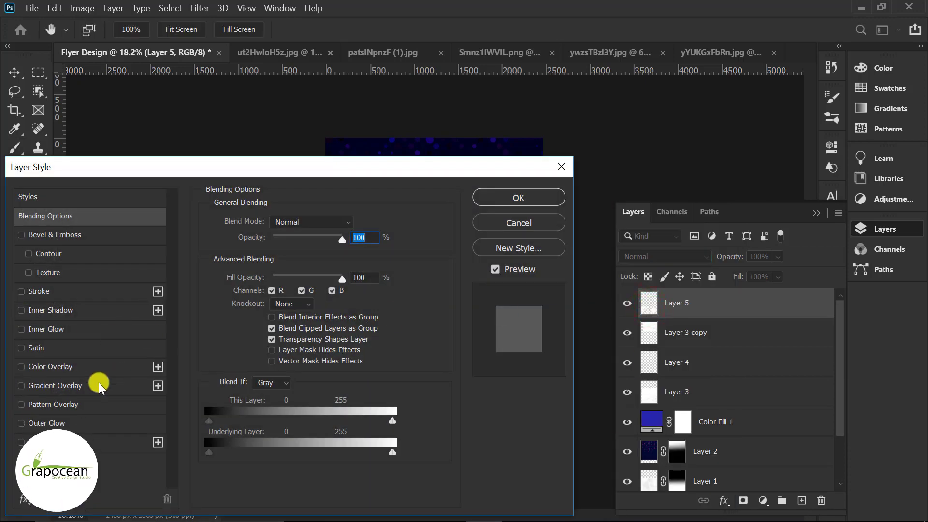
left_click(68, 367)
left_click_drag(377, 174, 881, 291)
left_click(860, 340)
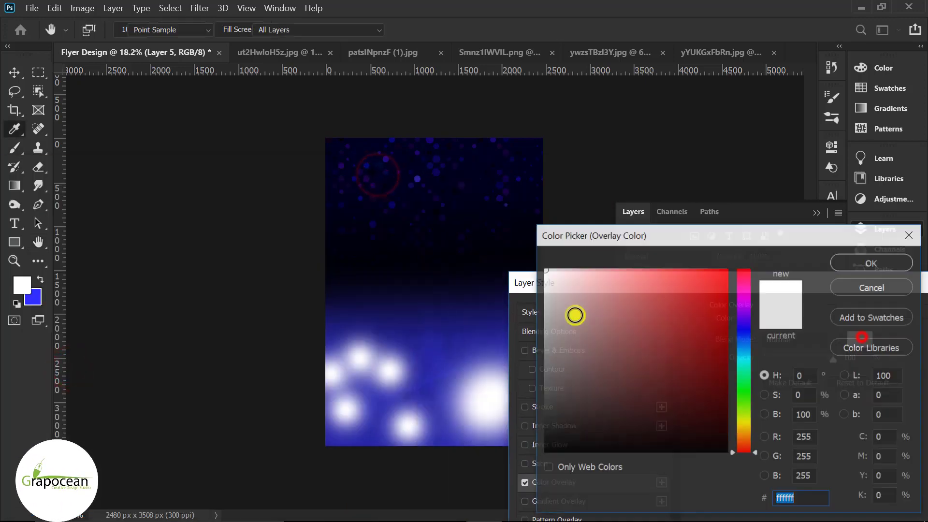
left_click(459, 339)
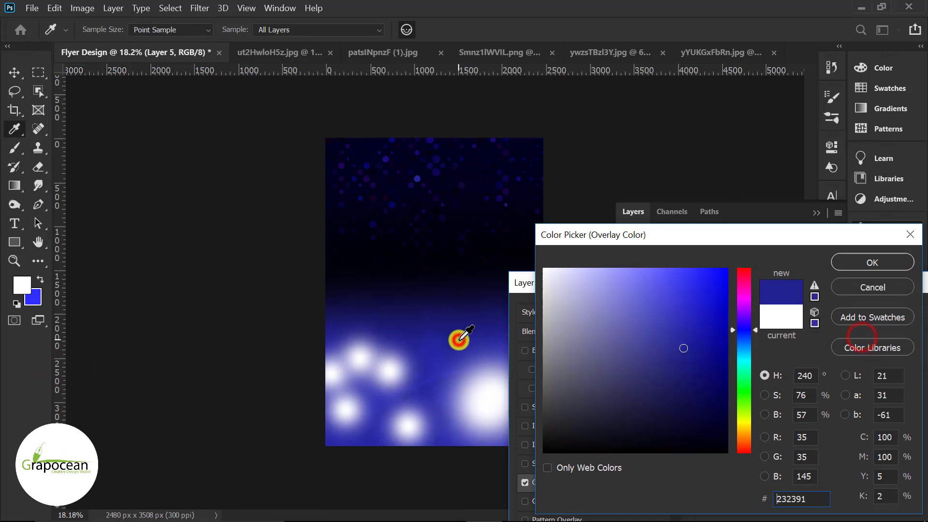
left_click(682, 269)
left_click(885, 263)
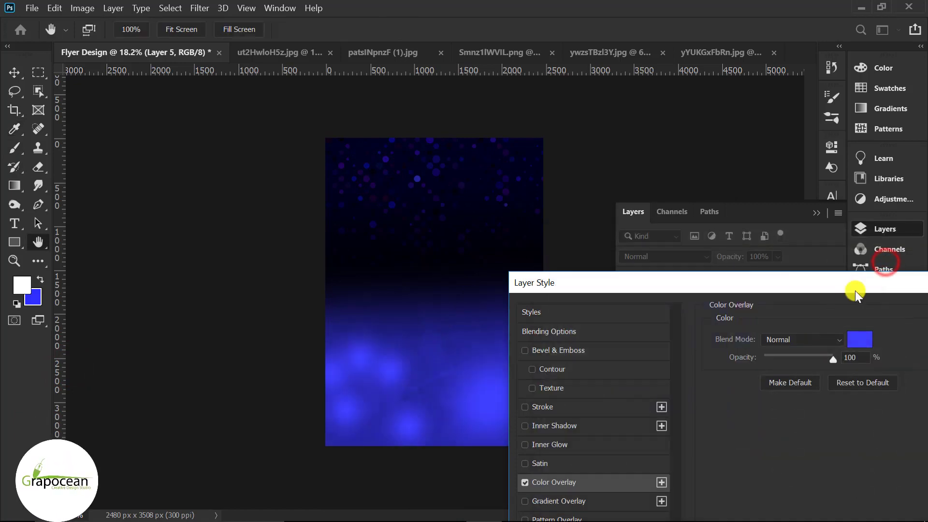
left_click_drag(888, 286, 679, 331)
left_click(864, 357)
Preview different blend modes for Layer 5 in the Layers panel.
key("b")
left_click(662, 259)
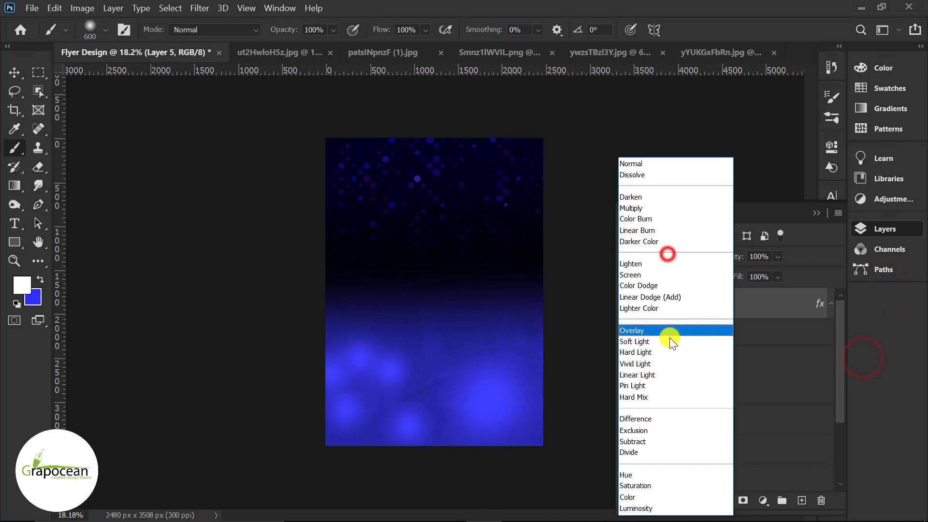
left_click(651, 382)
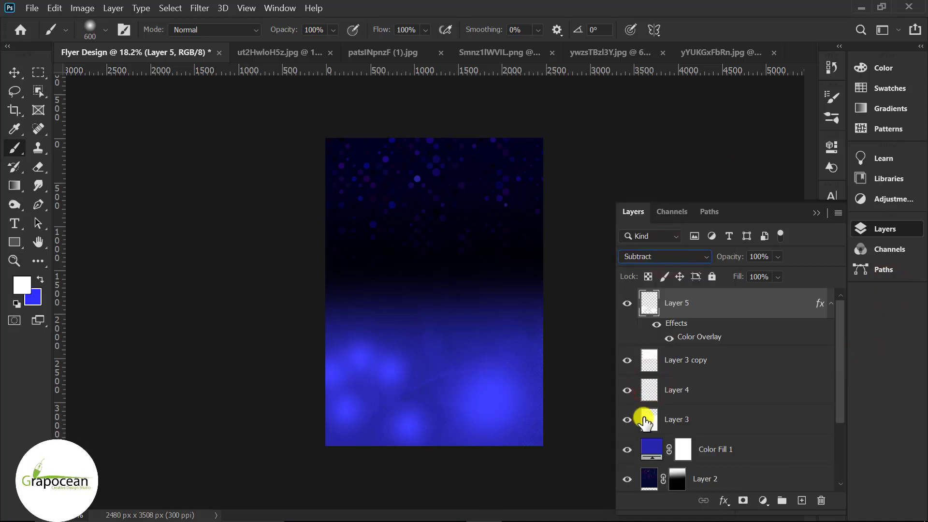
key("Down")
key("Down")
key("Down")
left_click(818, 213)
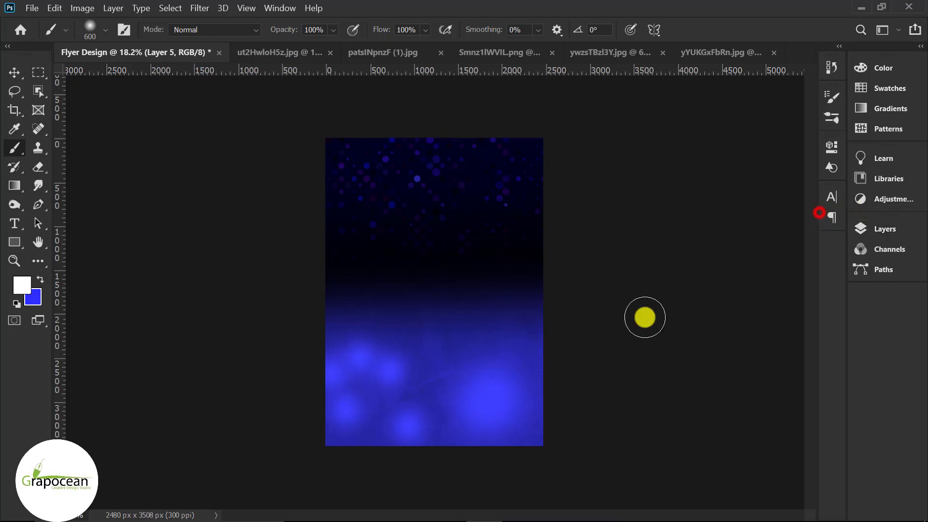
left_click(884, 227)
Paint one large soft white dot with a 629 px brush on new Layer 6.
left_click(801, 500)
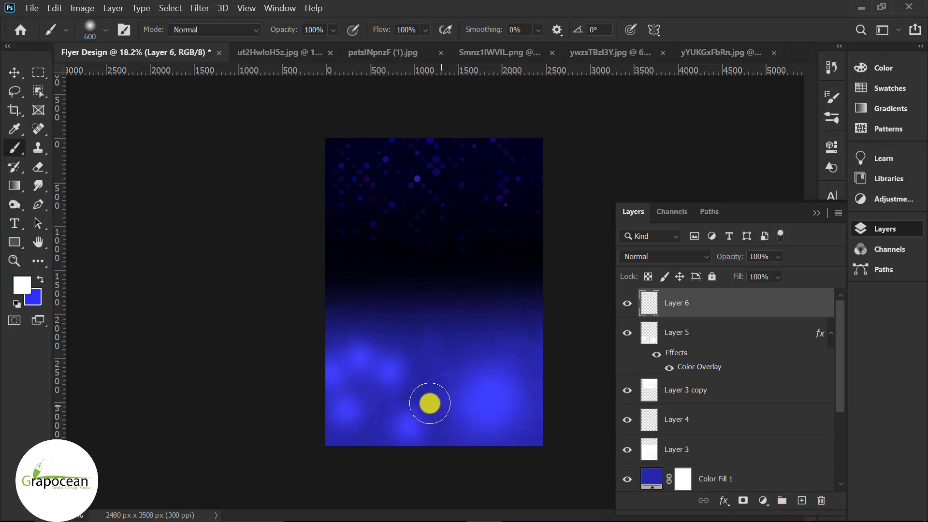
left_click_drag(446, 372, 438, 359)
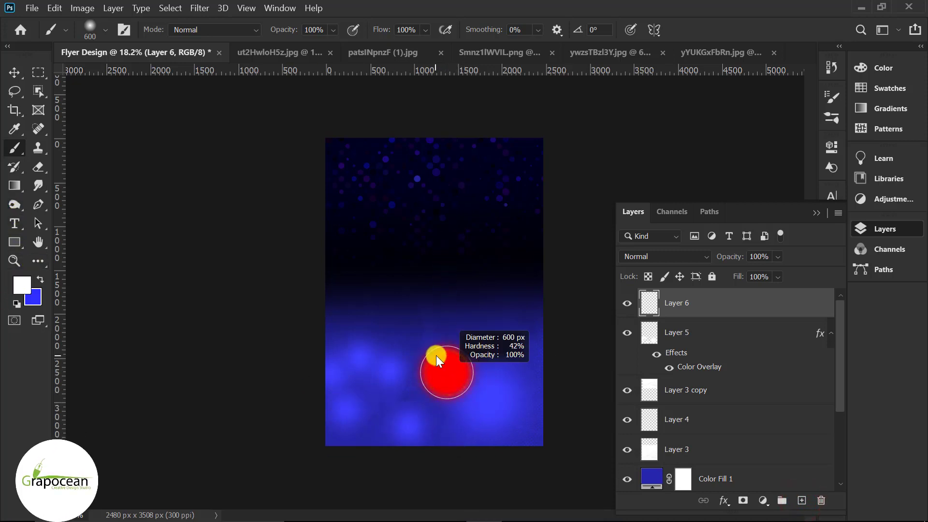
left_click(434, 382)
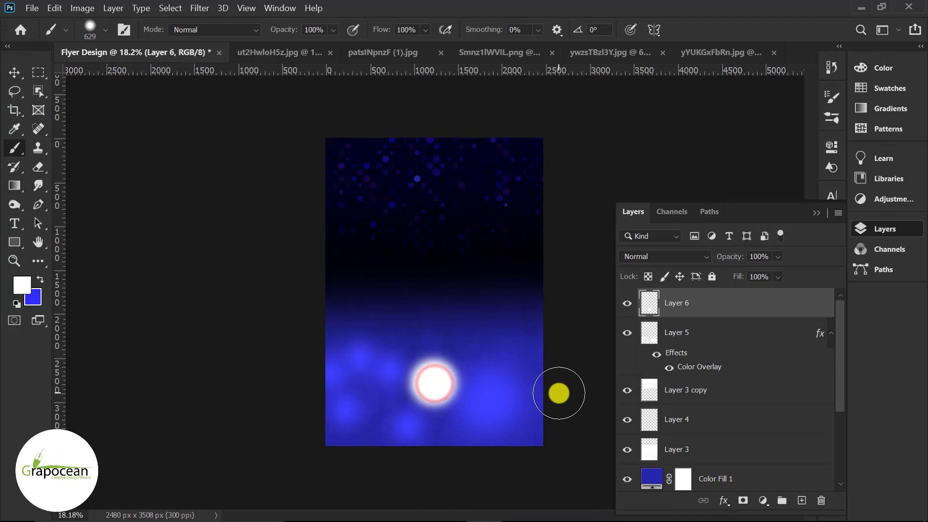
Set Layer 6 to Overlay and move the glow down toward the lower left.
right_click(714, 307)
left_click(687, 302)
left_click(664, 259)
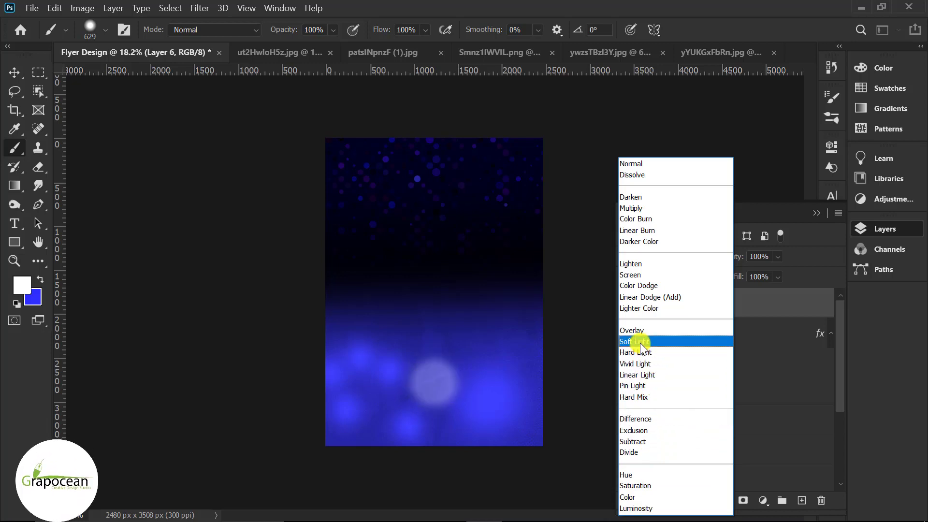
left_click(640, 330)
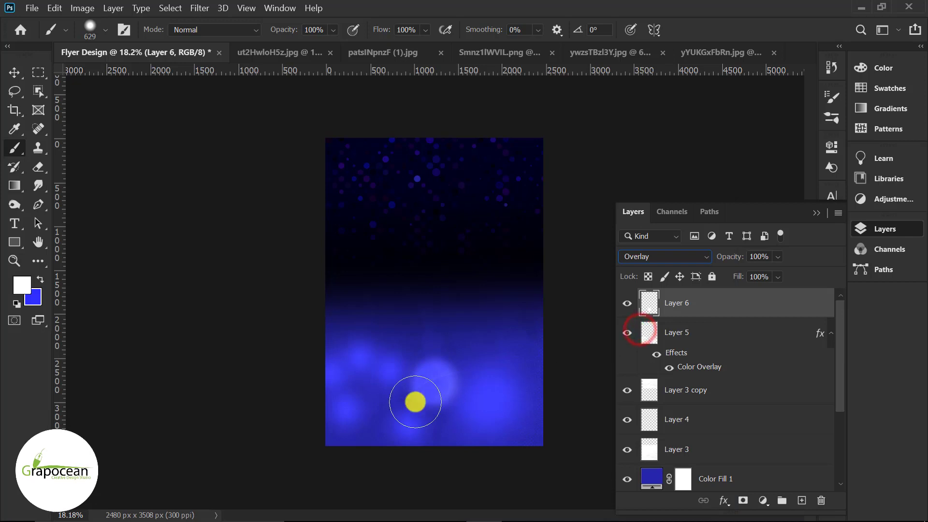
left_click_drag(430, 384, 417, 410)
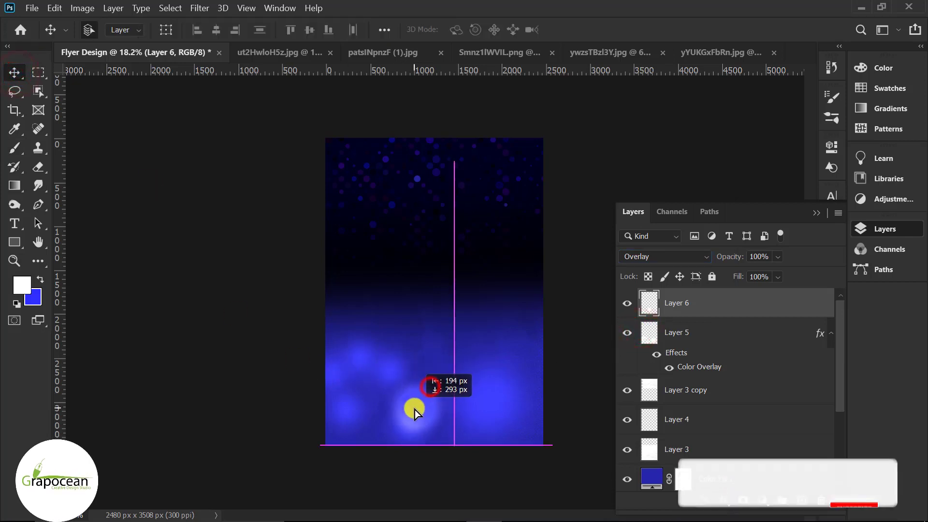
Cancel a trial Gaussian Blur, then apply Motion Blur at 0° angle and 197 pixels.
left_click(200, 9)
mouse_move(208, 159)
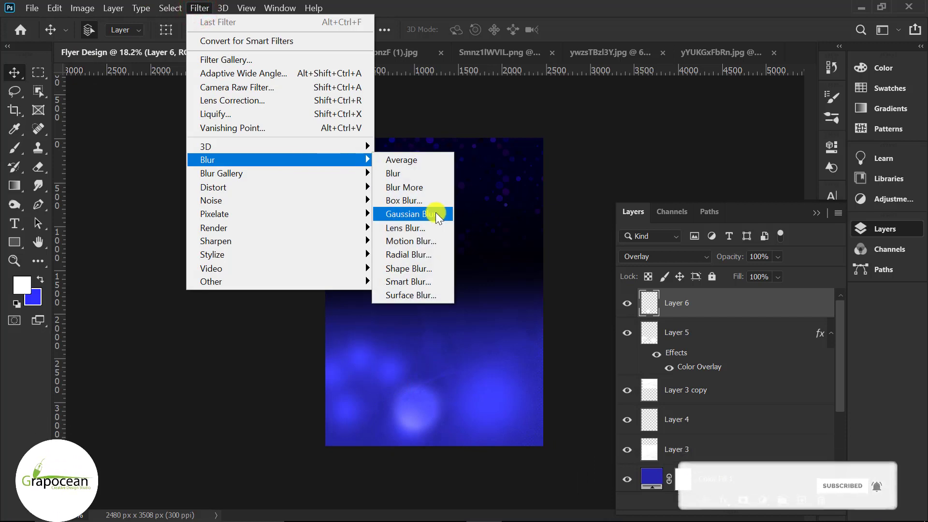
left_click(437, 214)
left_click(822, 150)
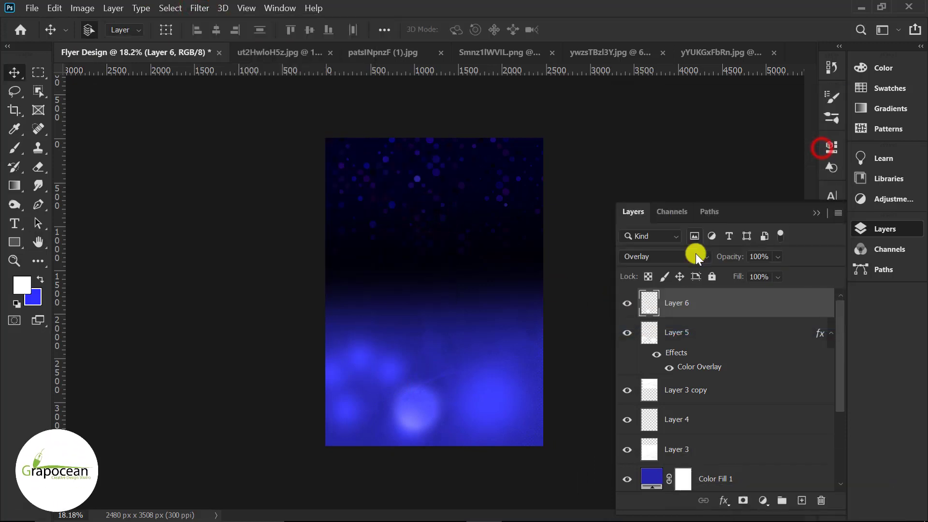
left_click(618, 303)
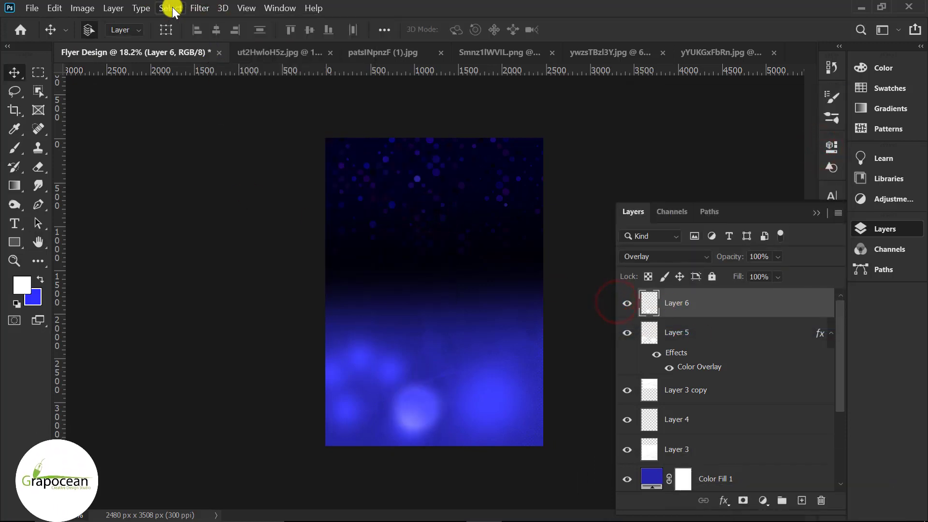
left_click(200, 8)
mouse_move(280, 160)
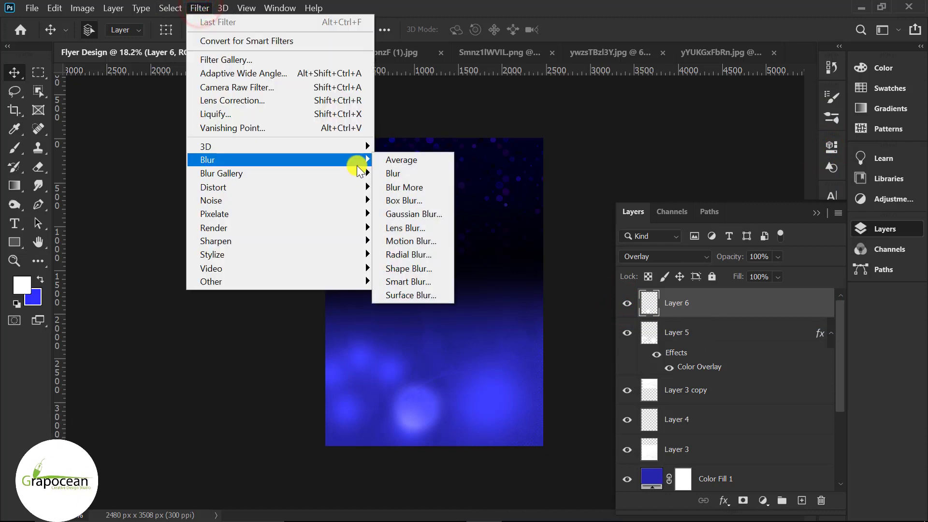
left_click(430, 241)
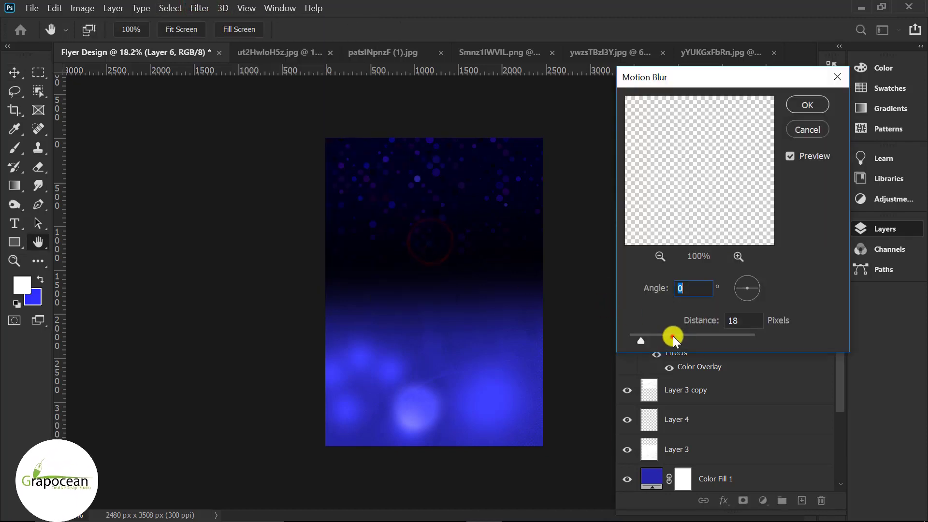
left_click_drag(673, 338, 694, 338)
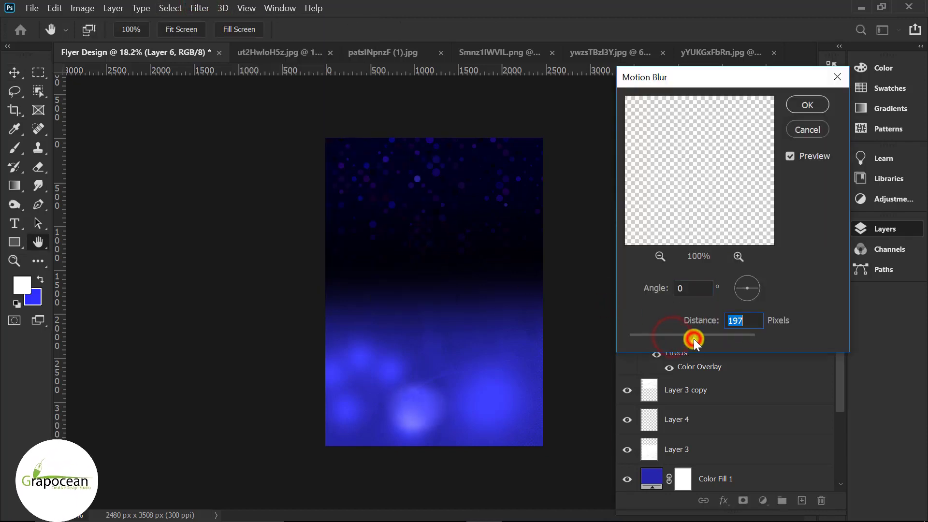
left_click(806, 104)
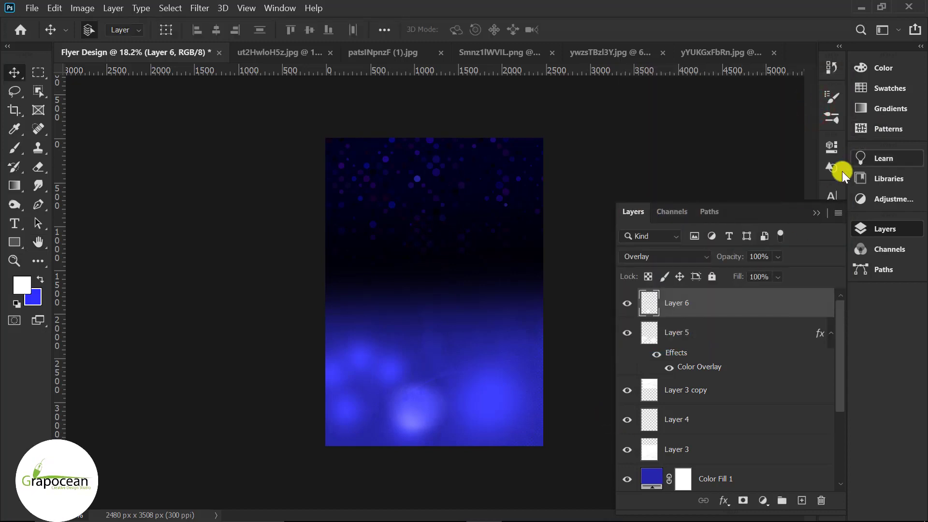
Draw a 753 px square near the flyer's centre with the Rectangle tool.
left_click(17, 240)
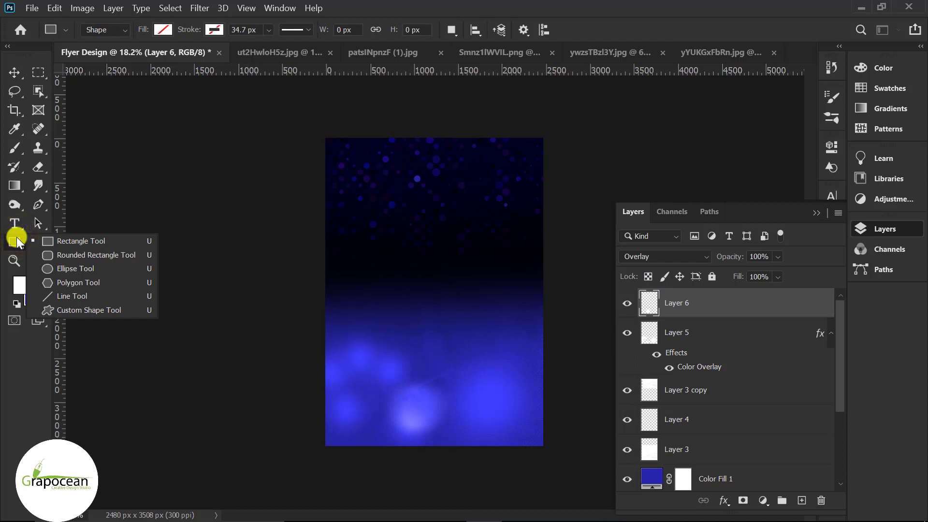
left_click(75, 238)
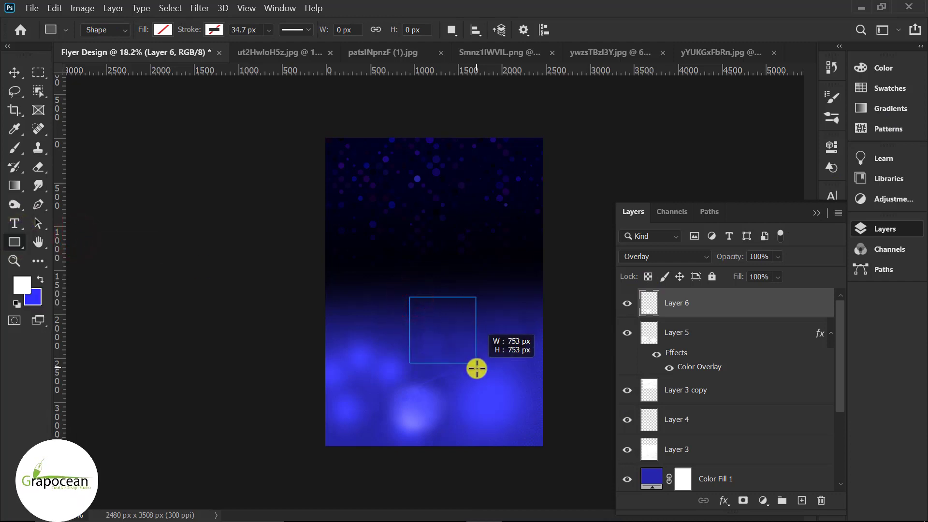
left_click_drag(477, 369, 476, 369)
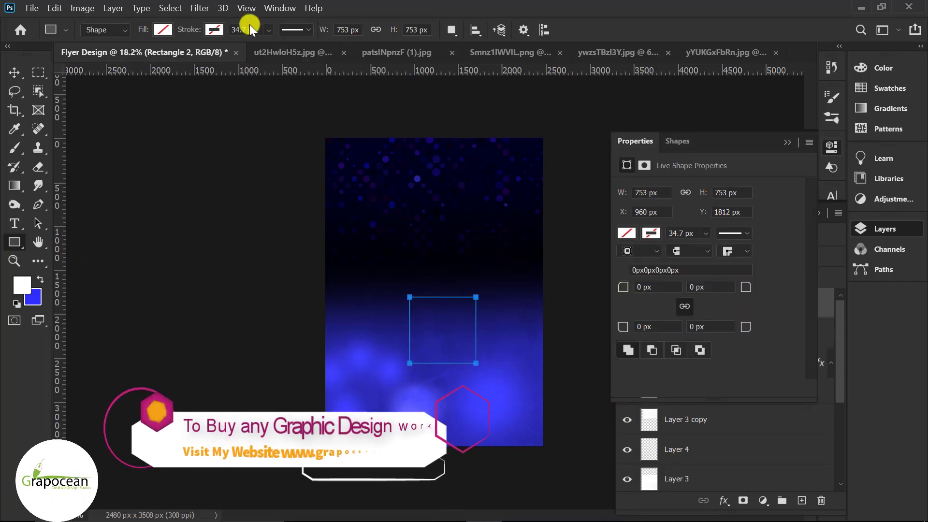
Give the square a blue stroke about 81 px wide.
left_click(213, 29)
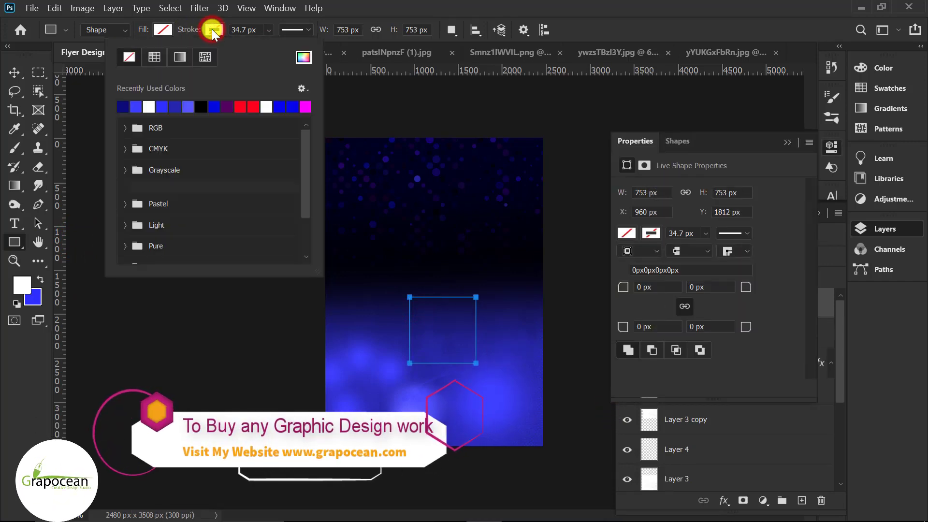
left_click(136, 107)
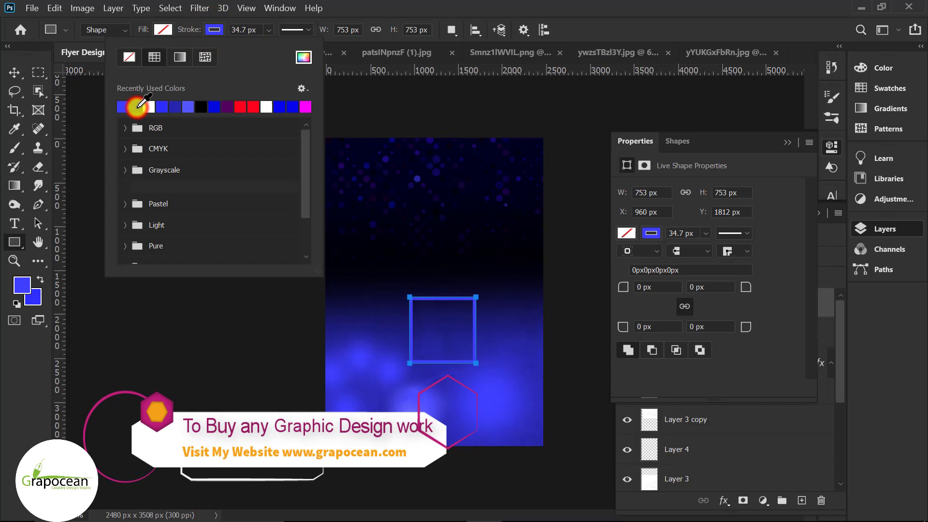
left_click(269, 30)
left_click_drag(277, 44, 291, 47)
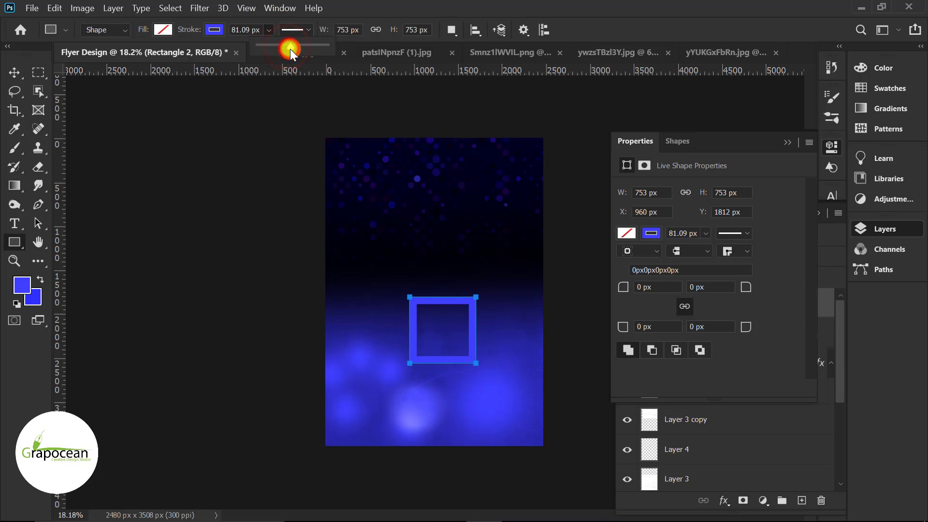
left_click(14, 72)
Select the square and free-transform it larger, rotated 45° into a diamond.
left_click(92, 344)
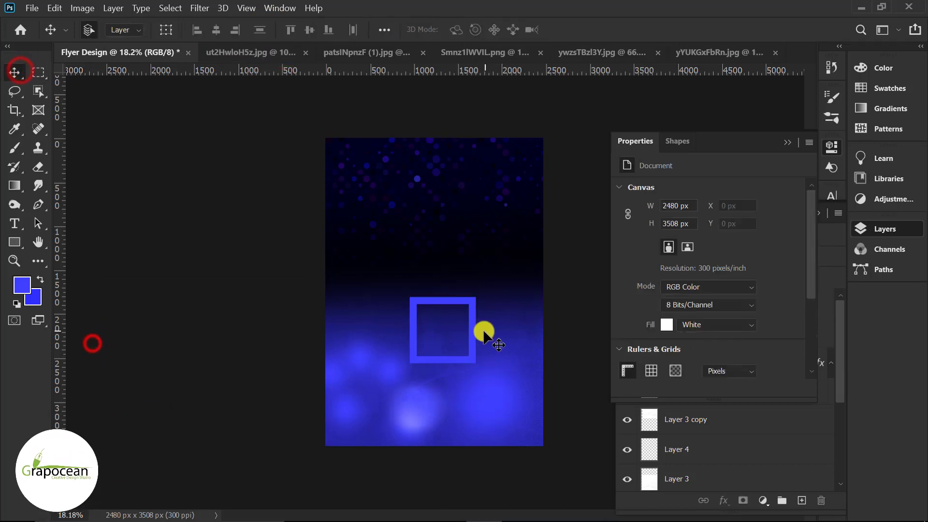
left_click(473, 329)
key("ctrl+t")
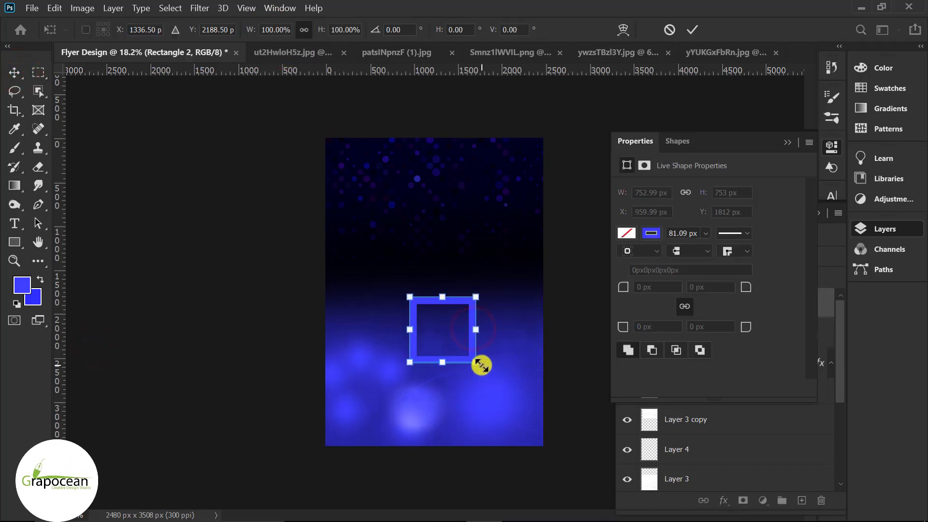
mouse_move(479, 364)
left_mouse_down()
mouse_move(497, 386)
mouse_move(542, 323)
left_mouse_up()
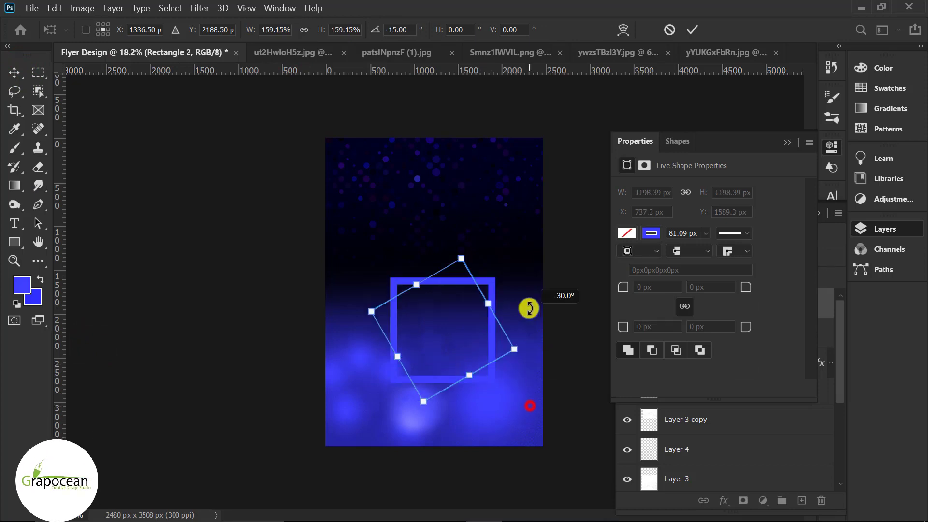
Accept the path conversion, thicken the stroke to about 127 px, and move the diamond slightly up.
left_click(16, 241)
left_click(467, 220)
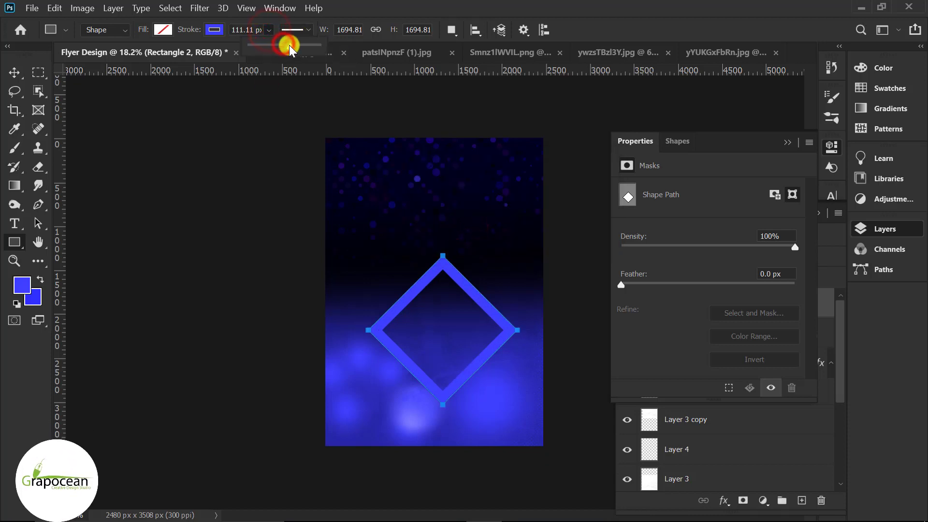
left_click_drag(289, 45, 295, 45)
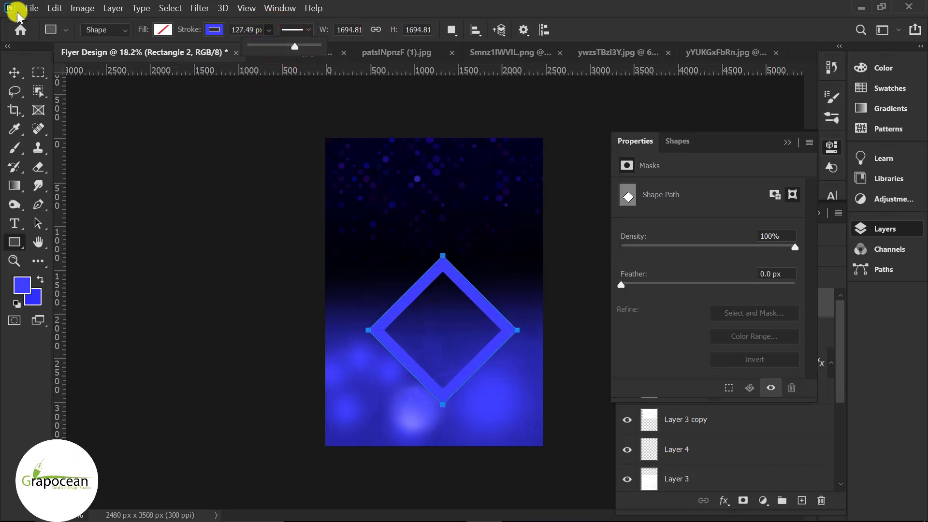
left_click(13, 70)
left_click_drag(486, 308, 480, 291)
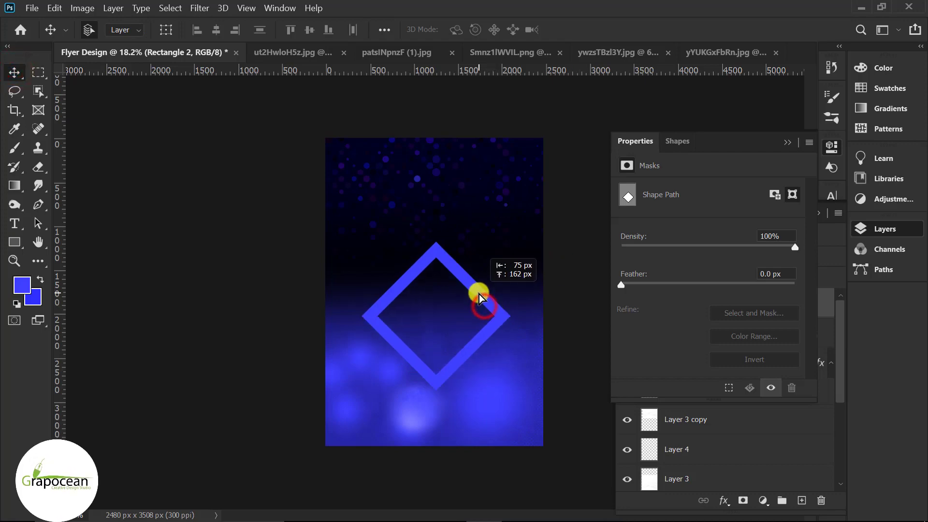
Duplicate Rectangle 2 and shrink the copy inside the original diamond.
left_click(787, 143)
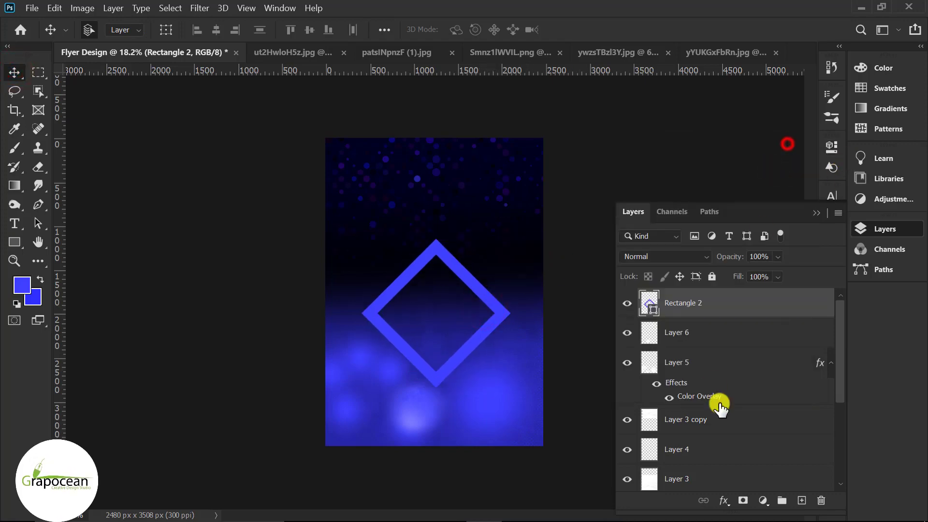
right_click(744, 309)
left_click(774, 304)
left_click_drag(803, 309, 803, 500)
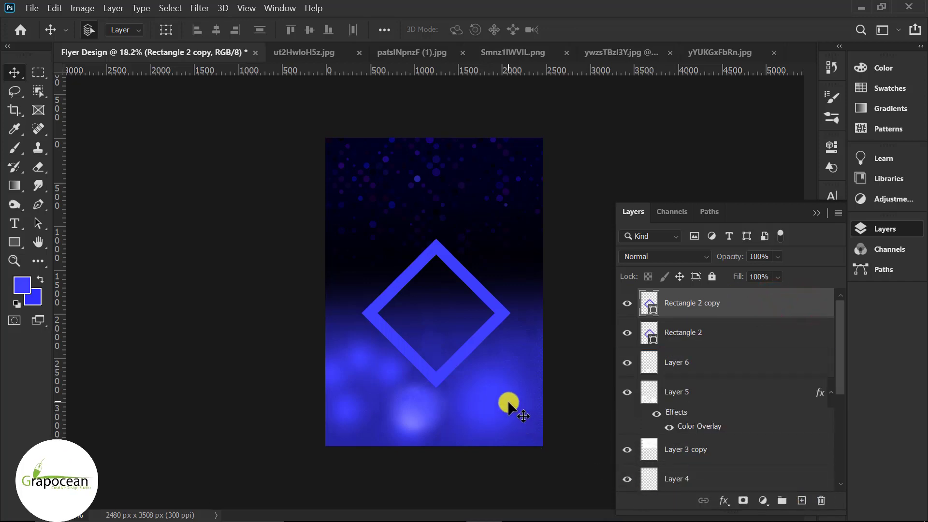
key("ctrl+t")
left_click_drag(511, 387, 497, 375)
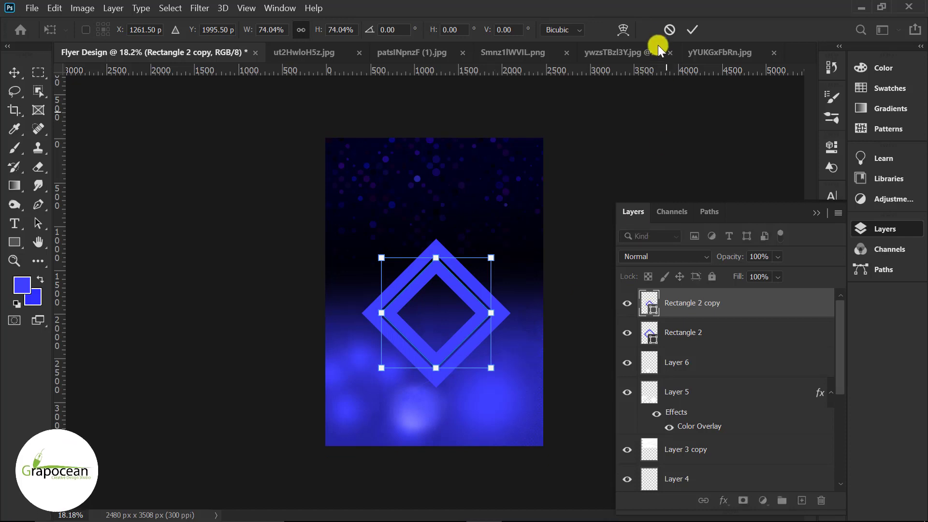
left_click(692, 29)
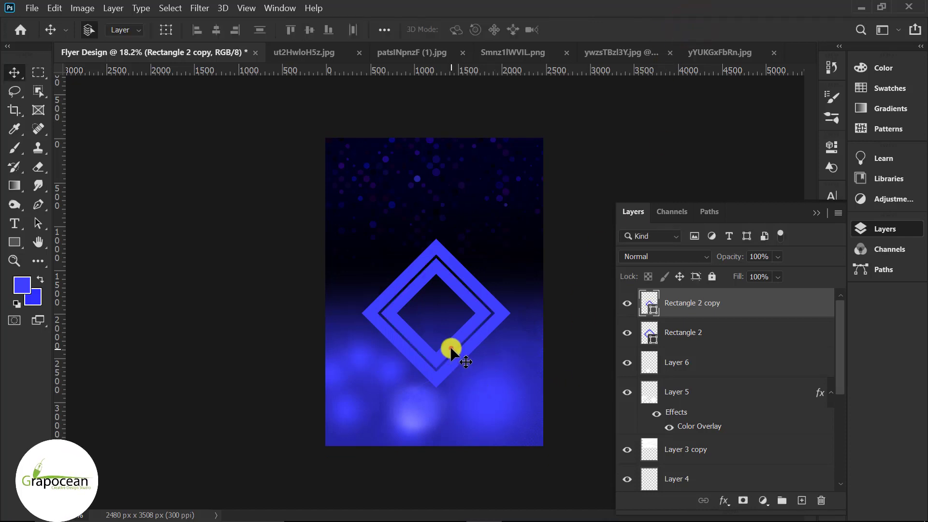
Duplicate the copy and shrink it into a smaller inner diamond.
left_click_drag(773, 303, 804, 499)
key("ctrl+t")
left_click_drag(493, 375, 470, 355)
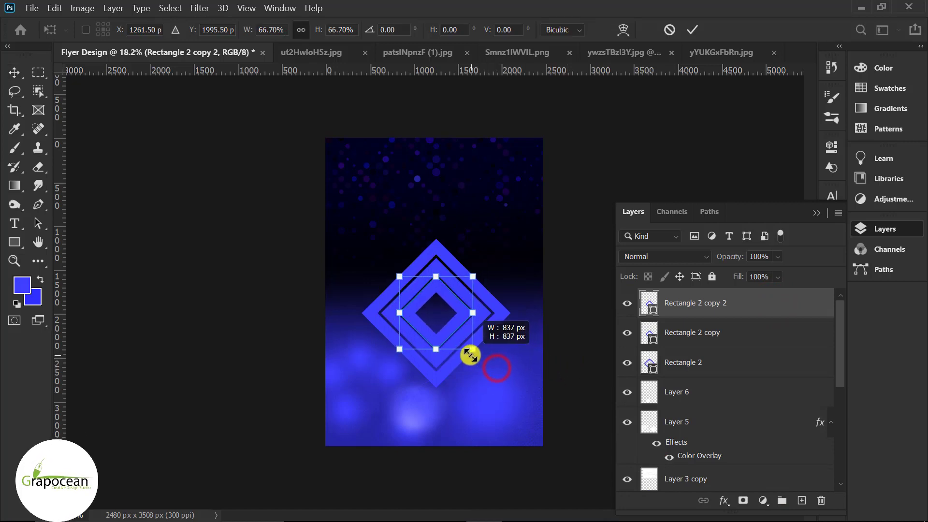
left_click(692, 30)
Duplicate the outer diamond, enlarge it into a bigger outer ring, and select the diamond layers.
left_click(505, 315)
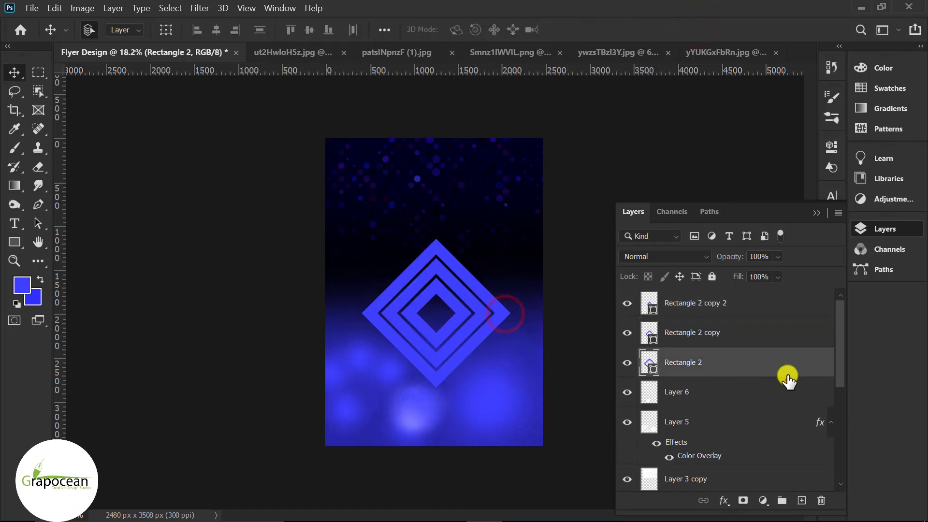
left_click_drag(788, 379, 802, 501)
key("ctrl+t")
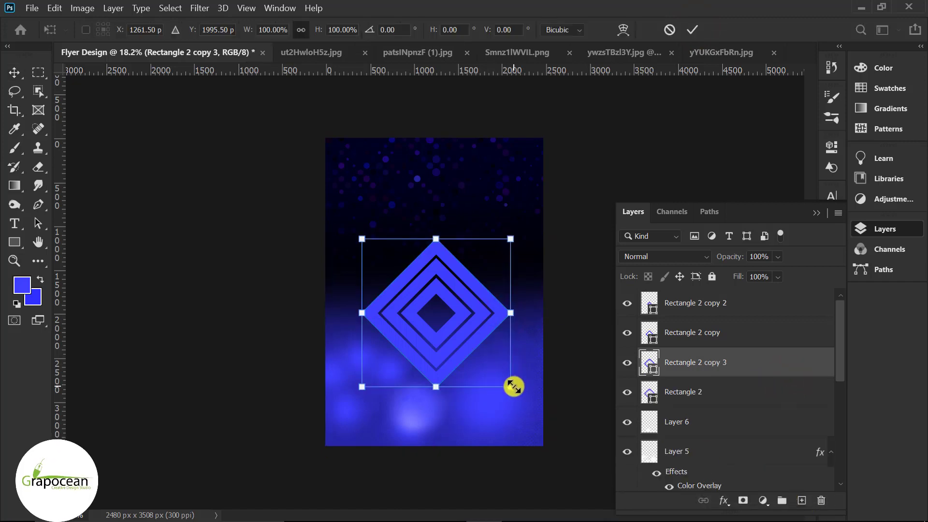
left_click_drag(513, 387, 531, 407)
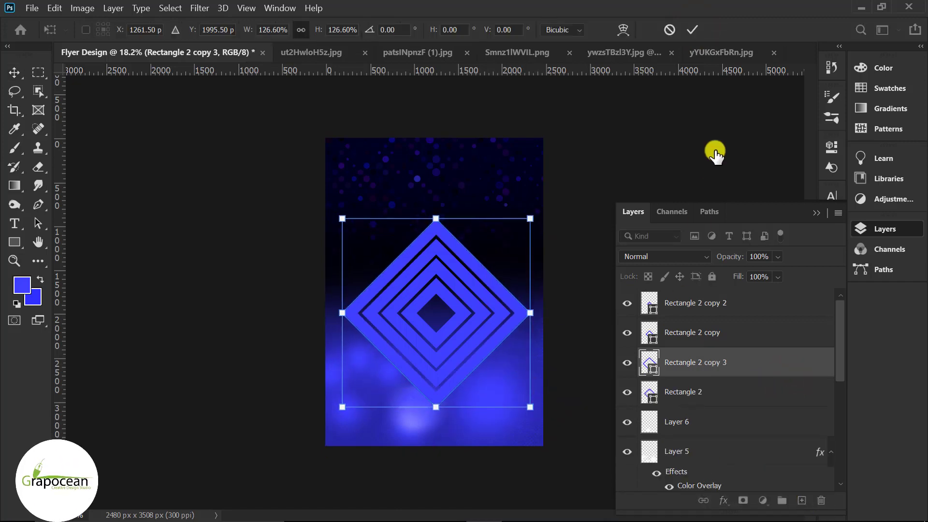
left_click(694, 33)
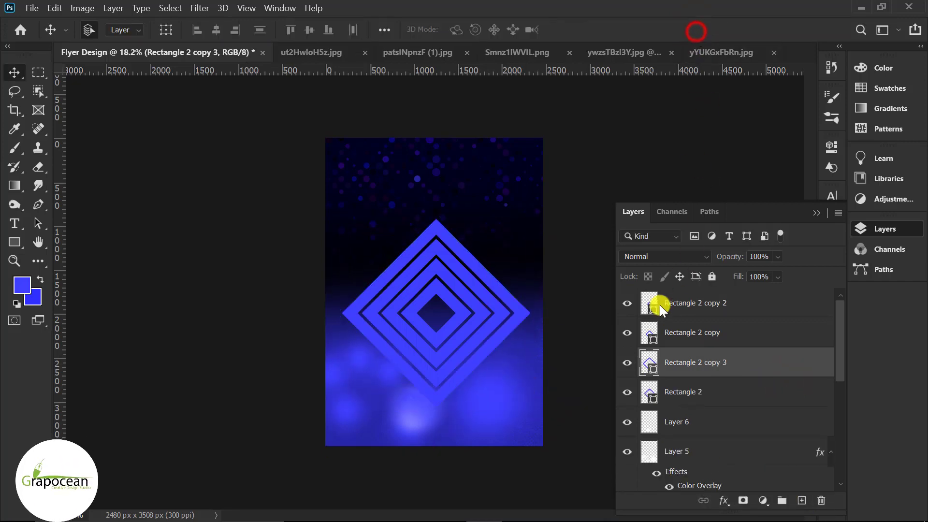
left_click(699, 392)
left_click(710, 362, "shift")
left_click(713, 332, "shift")
Rasterize and merge the four diamond layers, dimmed to about 70% opacity.
left_click(714, 306, "shift")
right_click(714, 306)
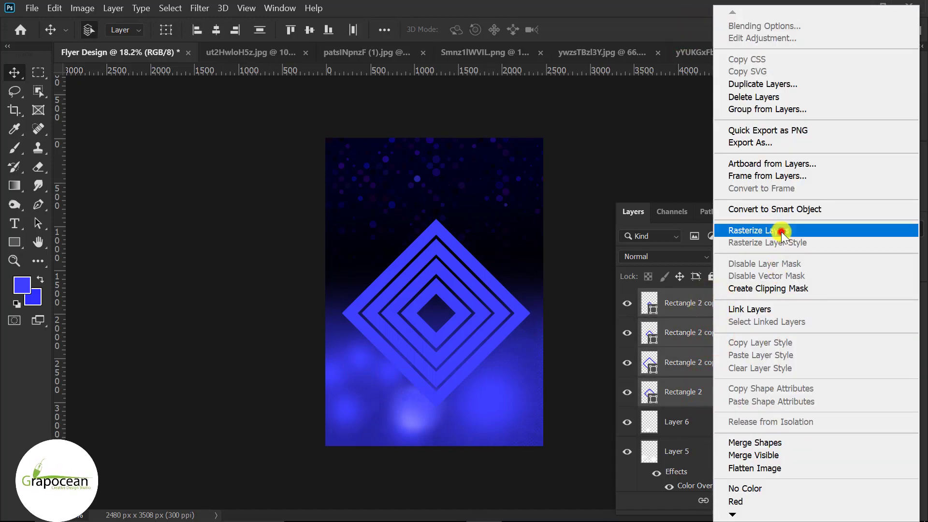
left_click(781, 231)
right_click(730, 304)
left_click(608, 441)
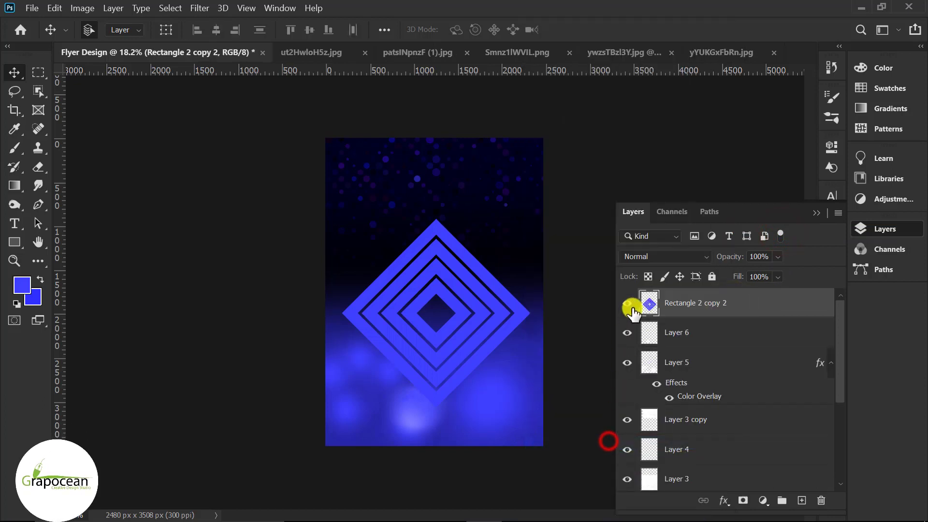
left_click(628, 305)
left_click(782, 262)
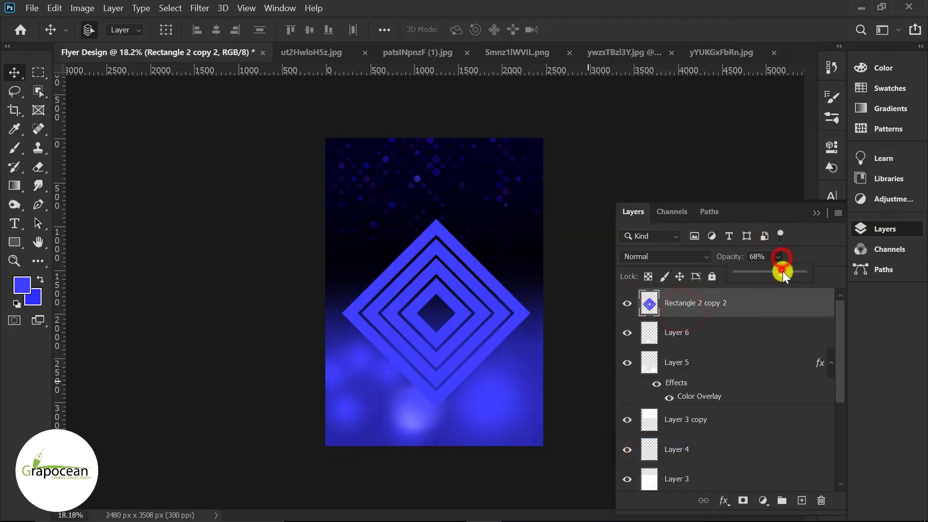
left_click_drag(783, 271, 853, 273)
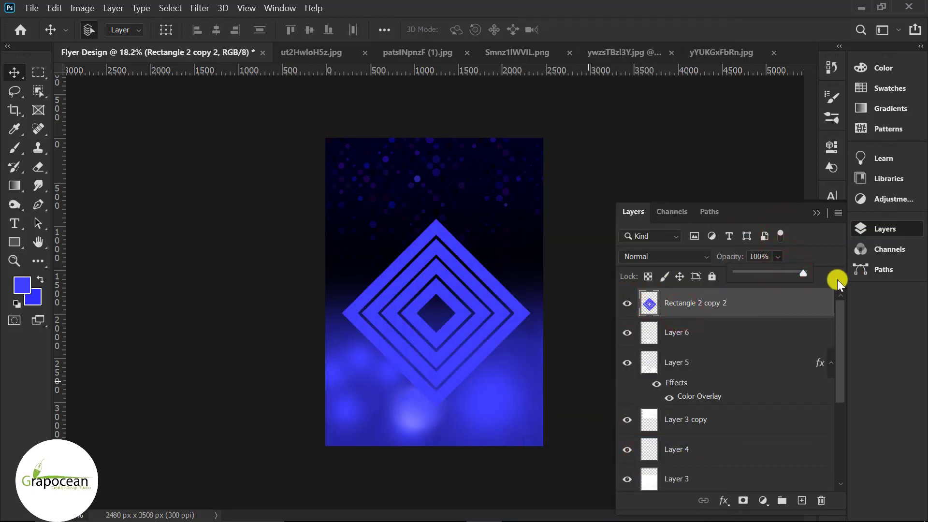
mouse_move(795, 283)
left_mouse_down()
mouse_move(784, 274)
mouse_move(822, 279)
left_mouse_up()
Mask the merged diamonds with a black-to-white gradient fading the top, then nudge them slightly.
left_click(743, 500)
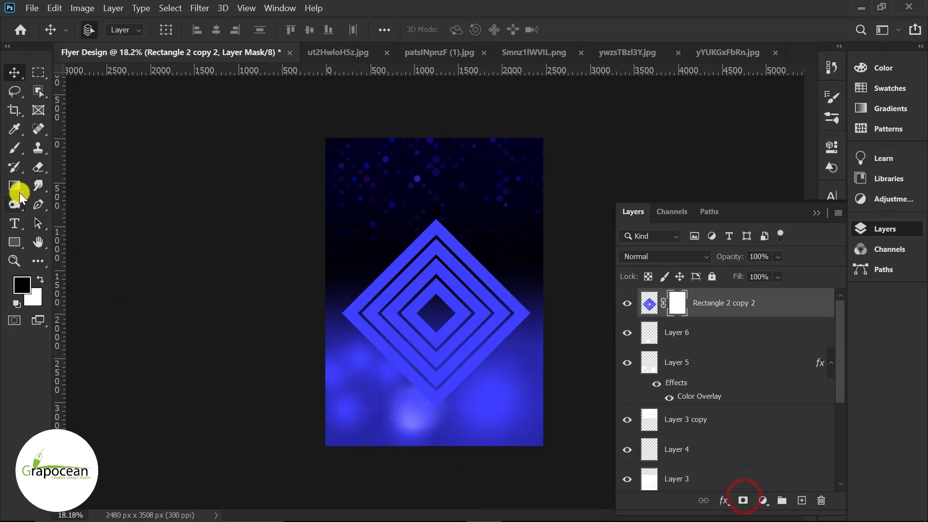
left_click(18, 190)
left_click_drag(444, 203, 444, 332)
left_click_drag(434, 226, 433, 365)
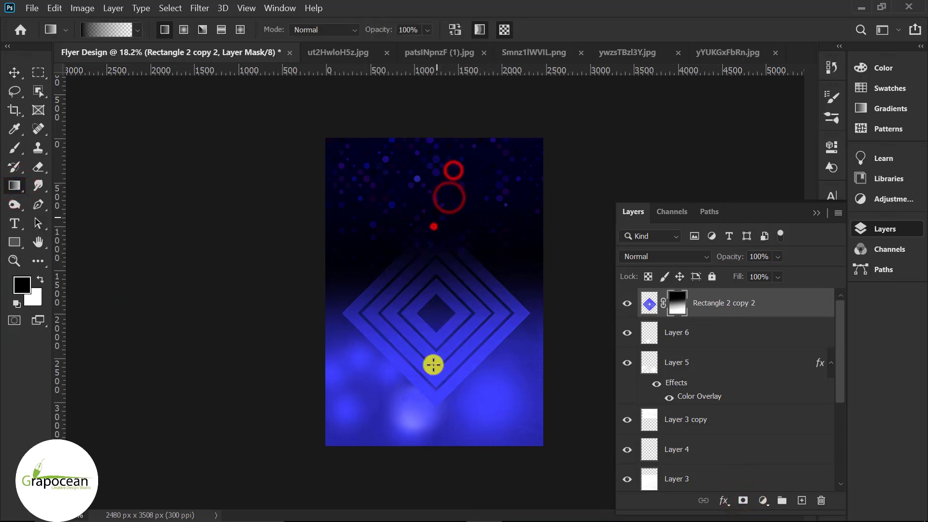
left_click_drag(427, 182, 438, 406)
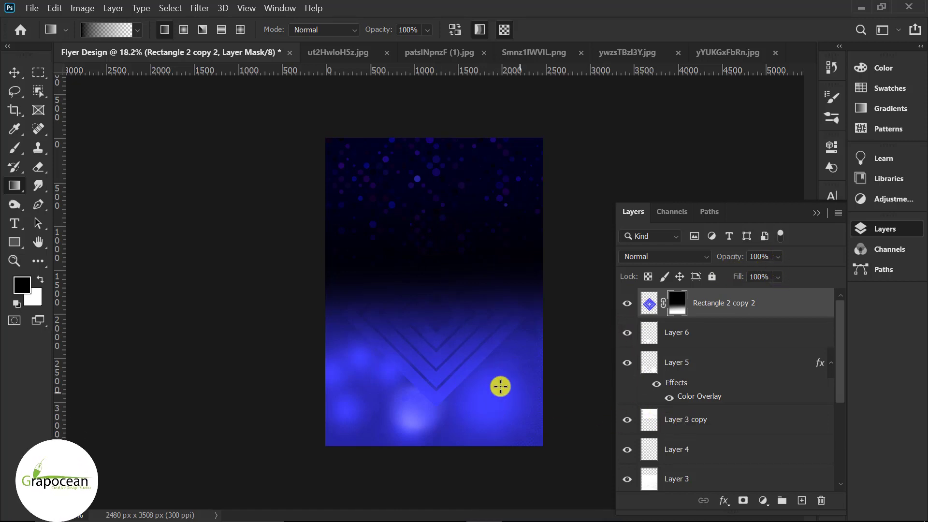
left_click(14, 72)
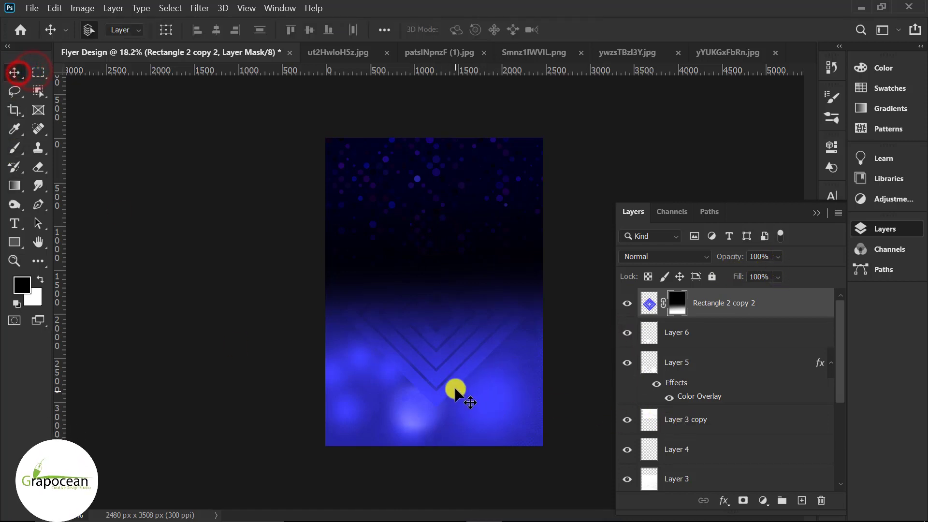
left_click_drag(459, 384, 457, 386)
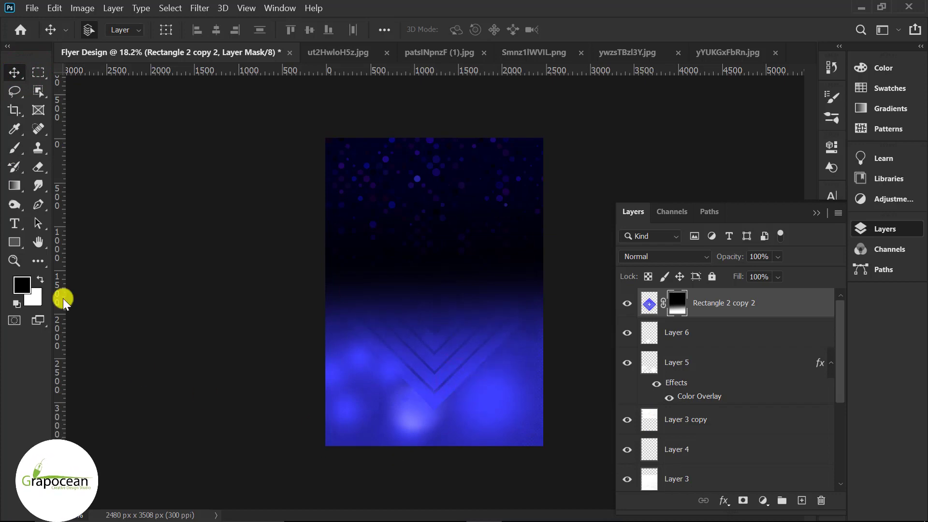
Create Layer 7 and set up a soft round brush at about 1100 px for the blue glow.
left_click(15, 147)
left_click(801, 500)
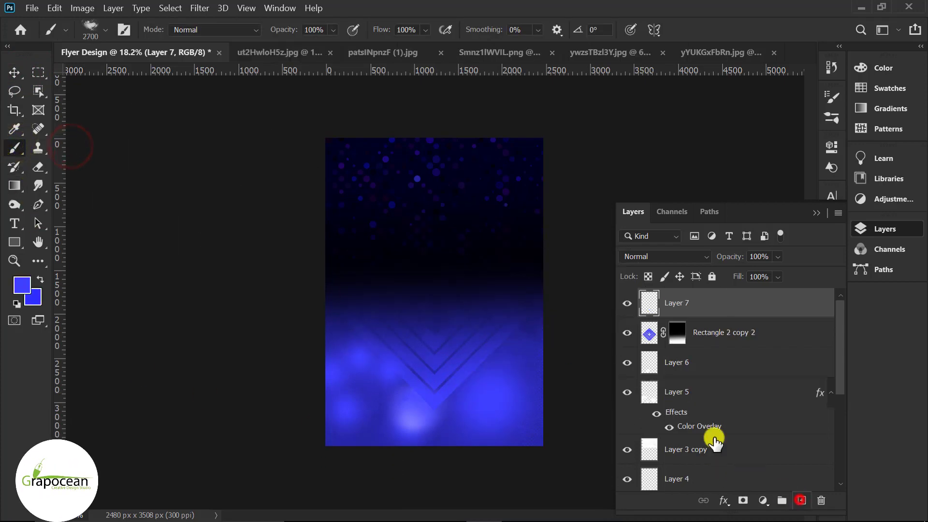
left_click(106, 31)
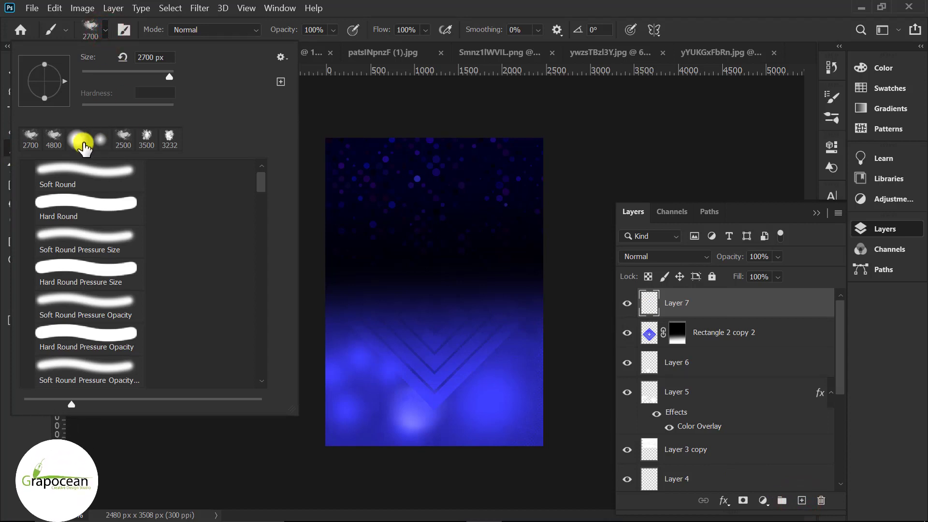
left_click(83, 145)
left_click(406, 331)
key("ctrl+z")
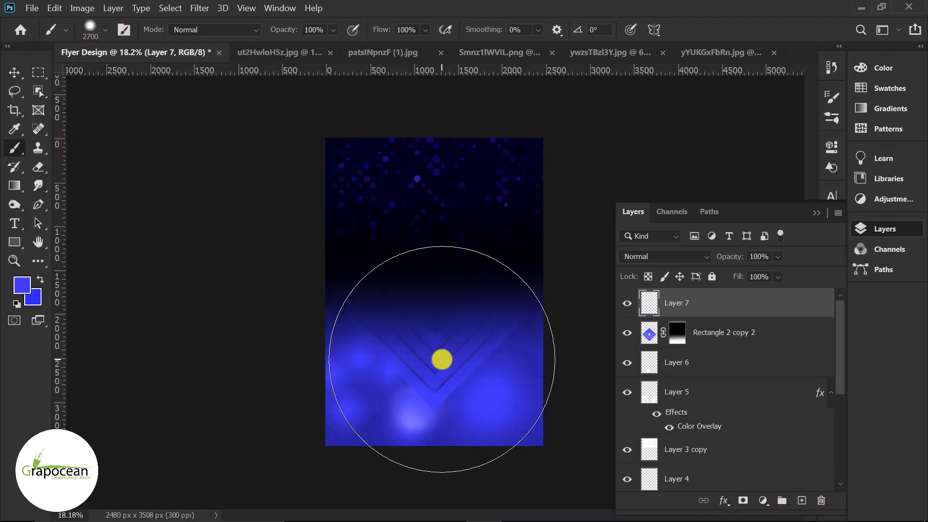
key("bracketleft")
key("bracketleft")
key("bracketleft")
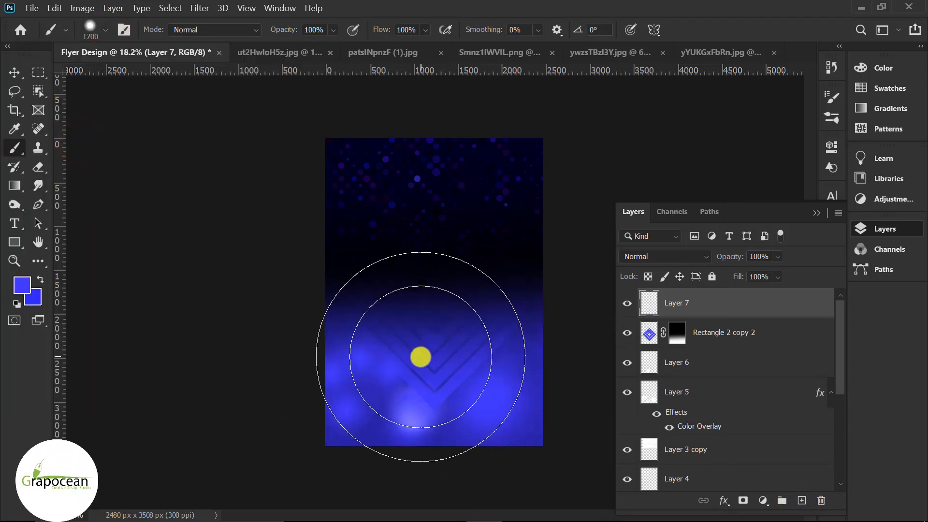
Set Layer 7 to Linear Dodge (Add) and move the glow toward the right.
left_click(678, 259)
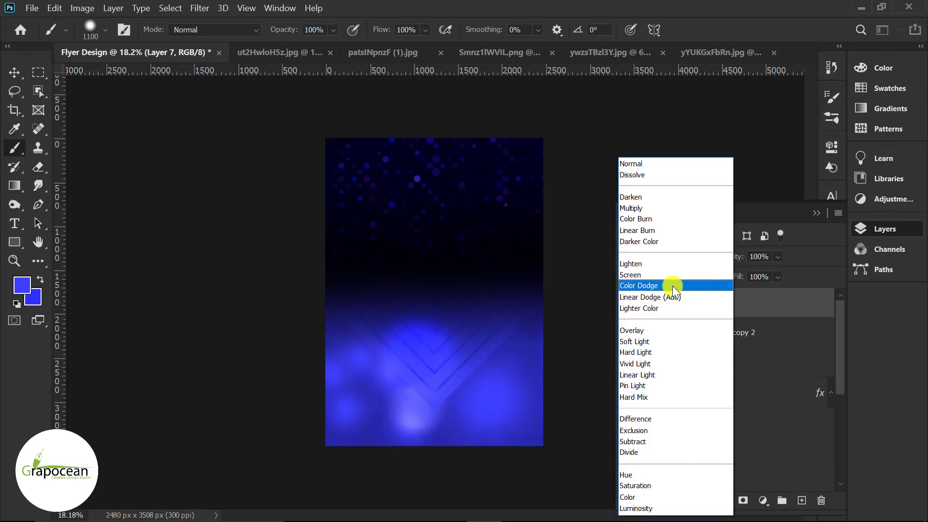
left_click(672, 293)
left_click(14, 72)
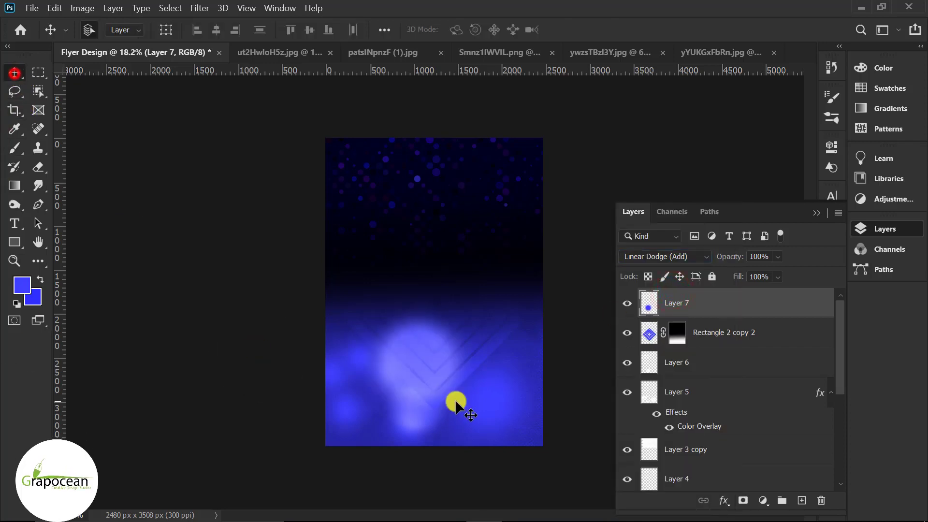
mouse_move(423, 362)
left_mouse_down()
mouse_move(503, 347)
mouse_move(506, 369)
left_mouse_up()
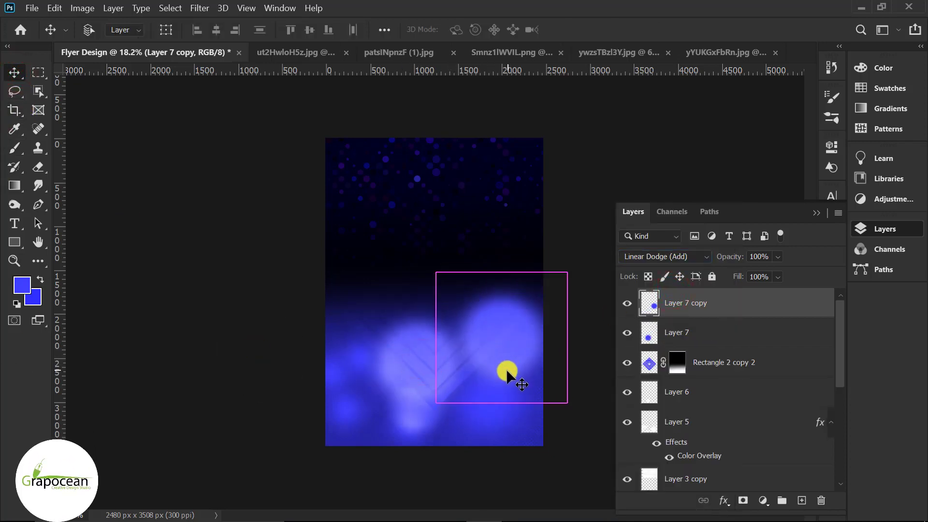
Duplicate the glow and shrink the copy to about half size.
key("ctrl+t")
left_click_drag(565, 399, 492, 348)
left_click_drag(520, 377, 521, 377)
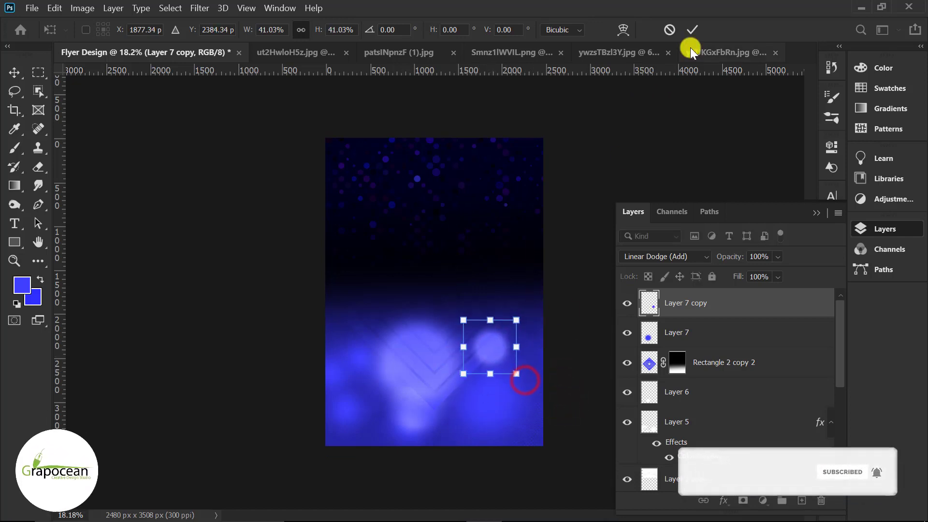
left_click(692, 29)
Scale the original glow to about 122%, reposition it, and nudge the small glow into place.
left_click(435, 362)
key("ctrl+t")
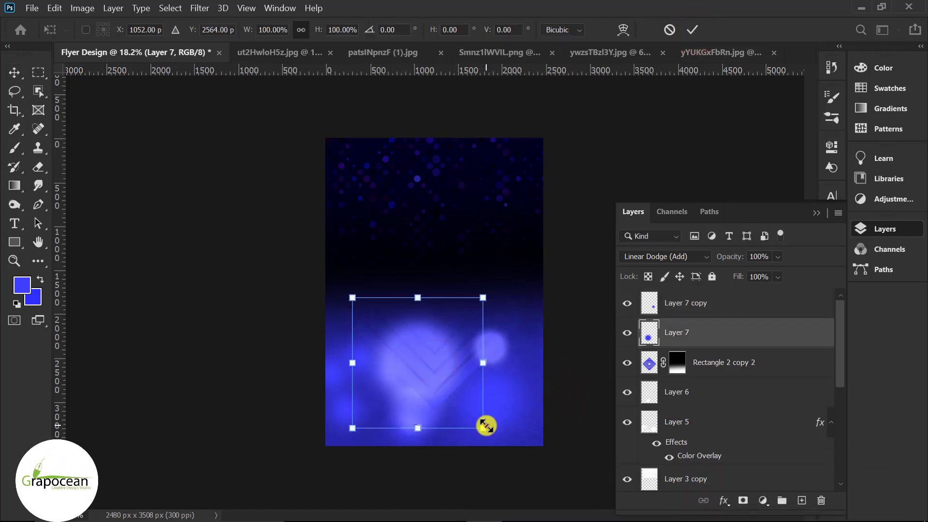
left_click_drag(483, 429, 460, 408)
left_click_drag(412, 343, 390, 327)
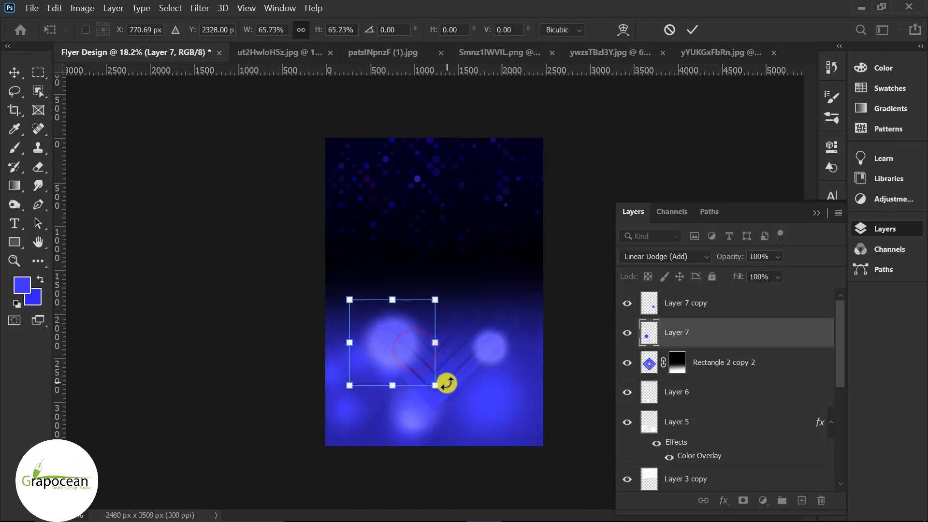
left_click_drag(435, 385, 506, 450)
left_click_drag(405, 390, 411, 380)
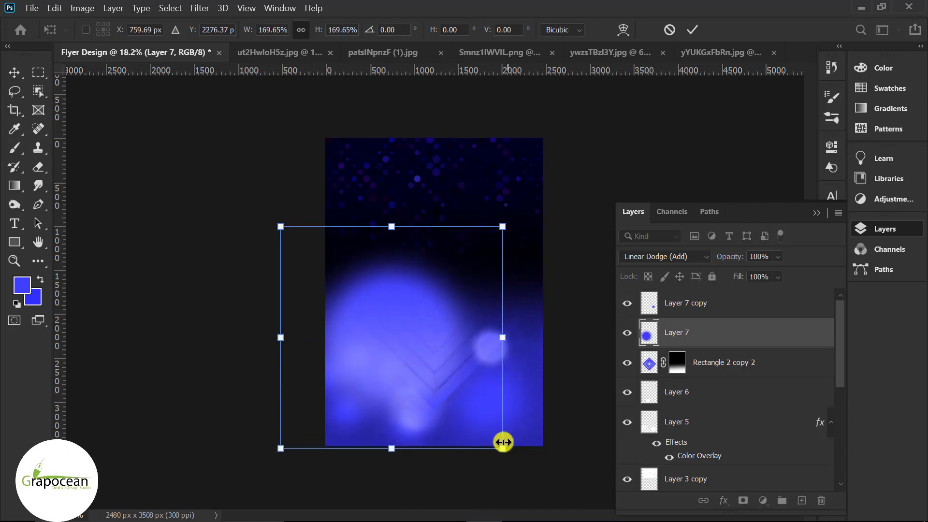
left_click_drag(503, 448, 472, 415)
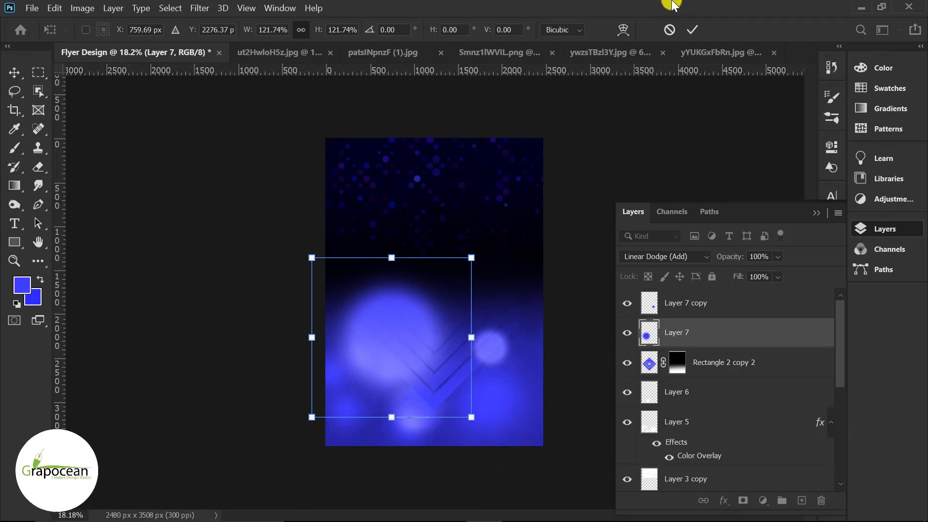
left_click(693, 29)
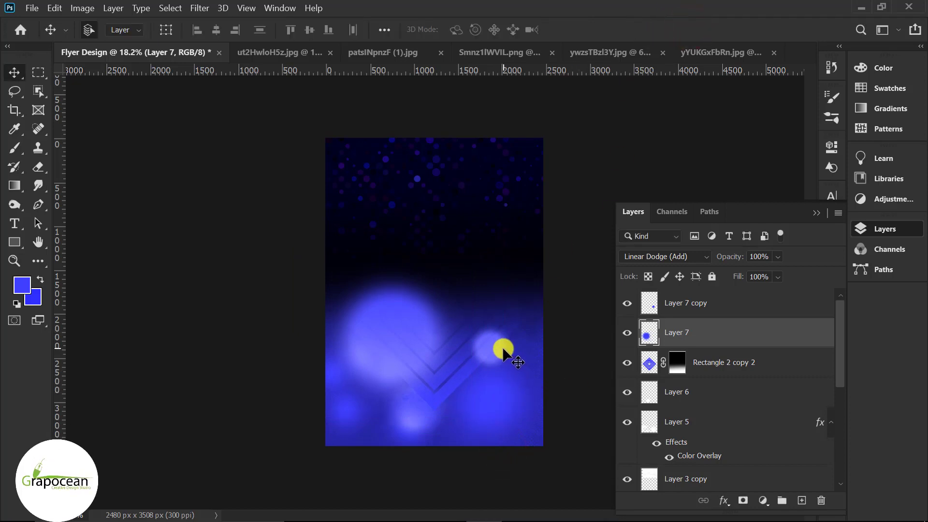
left_click_drag(502, 352, 490, 354)
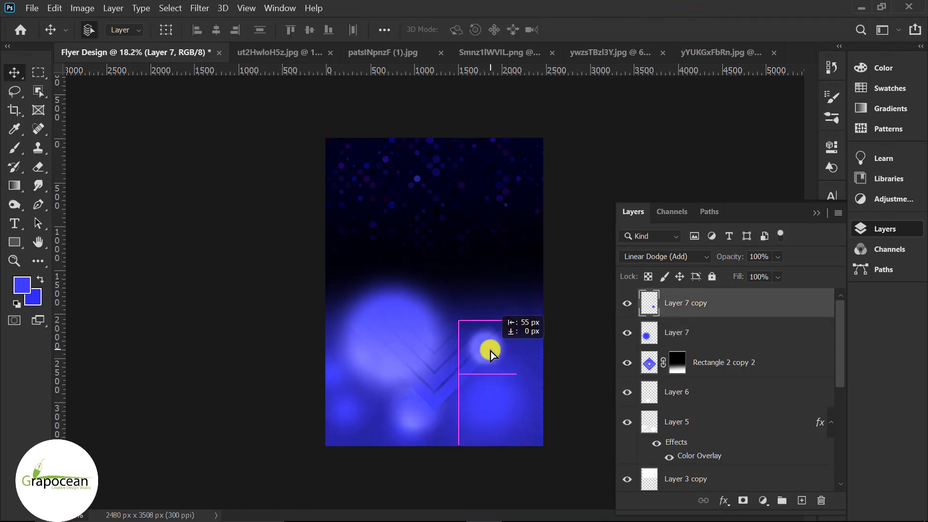
left_click(578, 387)
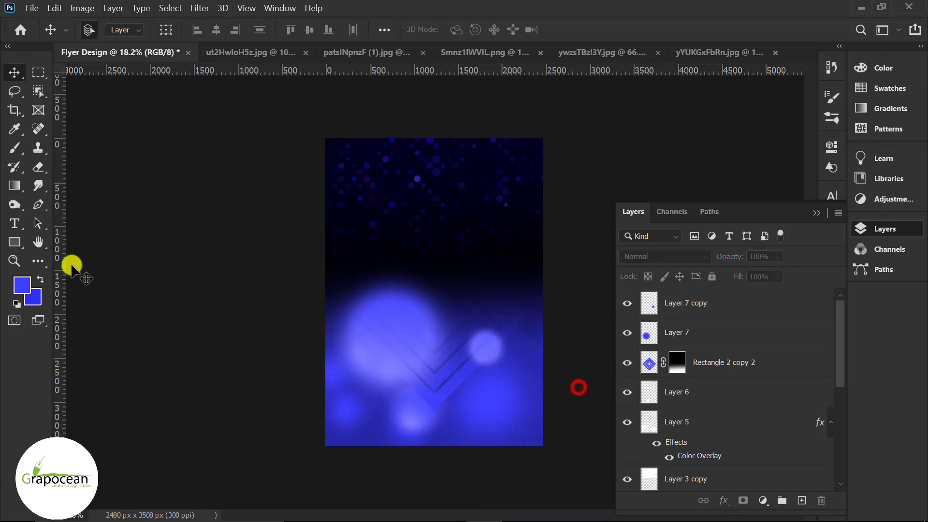
Add a new layer above the small glow and set the foreground colour to #1f7ae1.
left_click(13, 146)
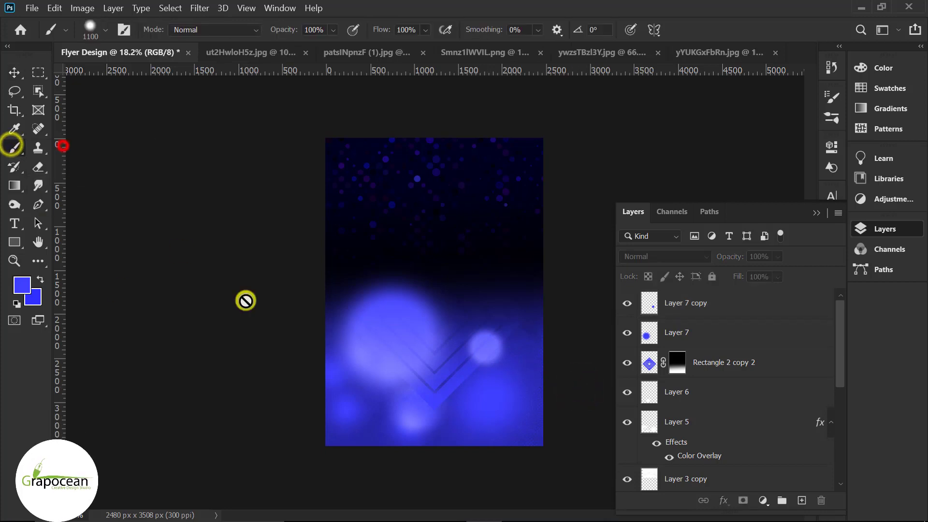
left_click(712, 297)
left_click(802, 500)
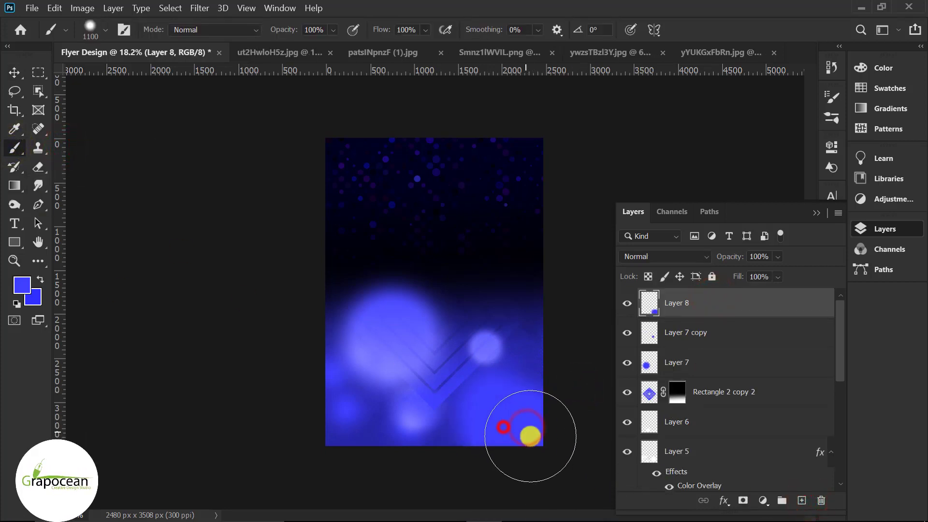
left_click(23, 285)
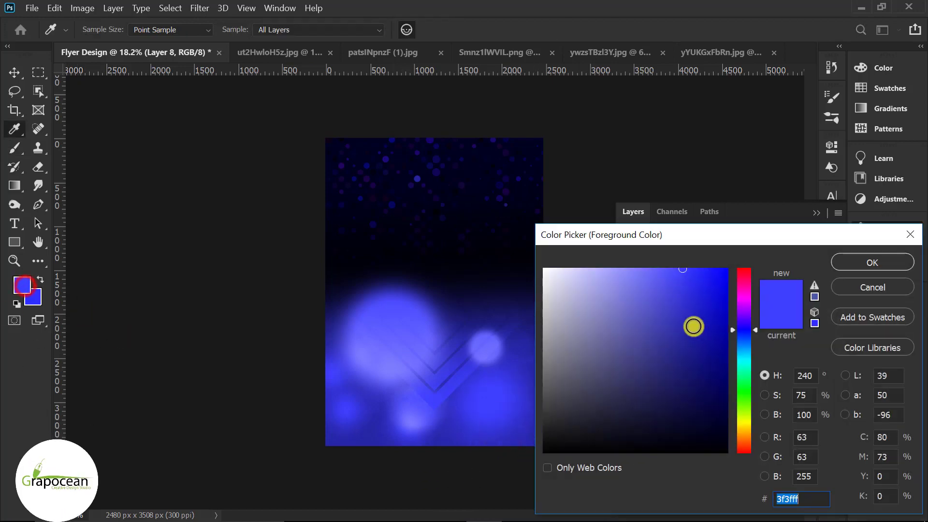
left_click(674, 296)
left_click_drag(748, 330, 748, 344)
left_click(703, 290)
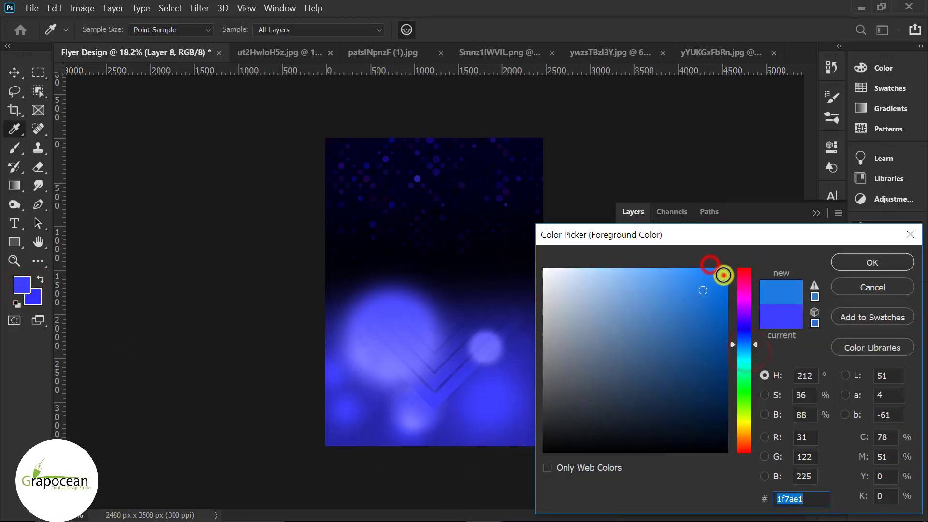
left_click(869, 265)
Brush blue dabs over the lower right and small glow on a Color-mode layer.
key("b")
left_click(509, 425)
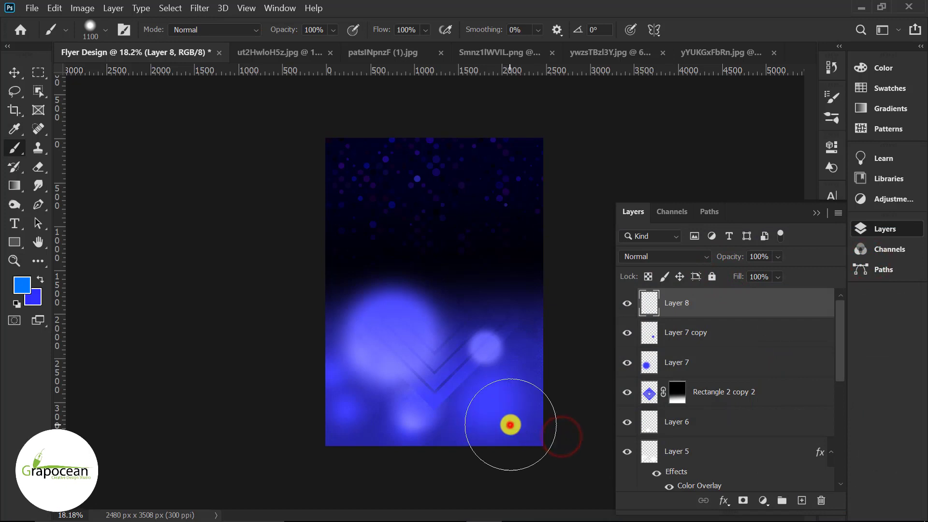
left_click(677, 257)
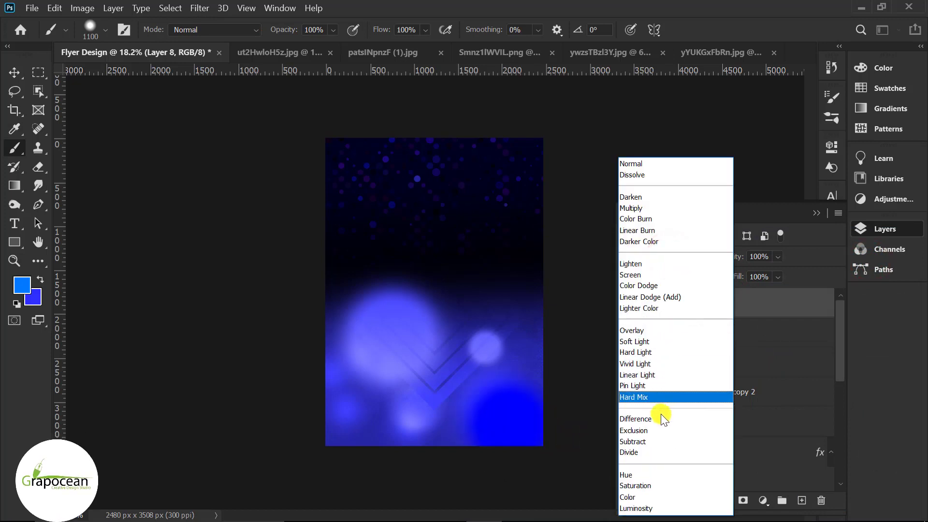
left_click(652, 498)
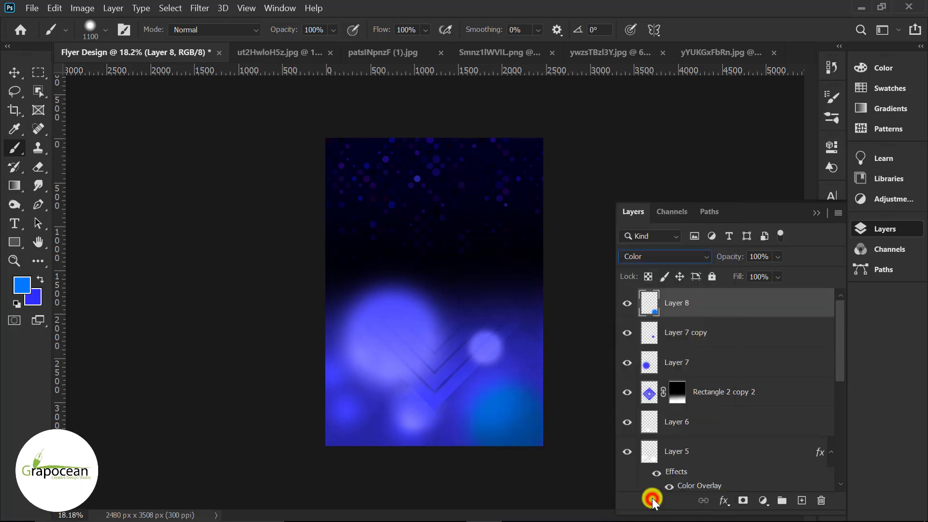
left_click(305, 429)
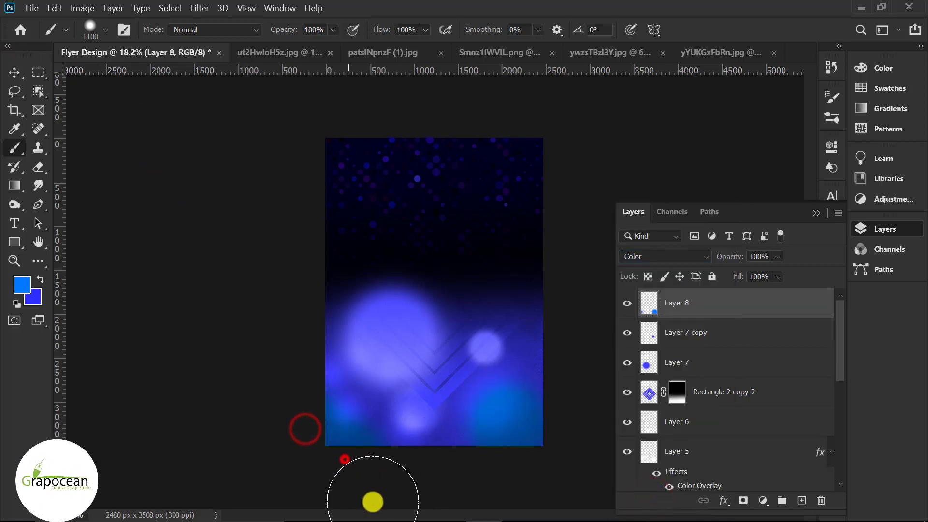
left_click(483, 348)
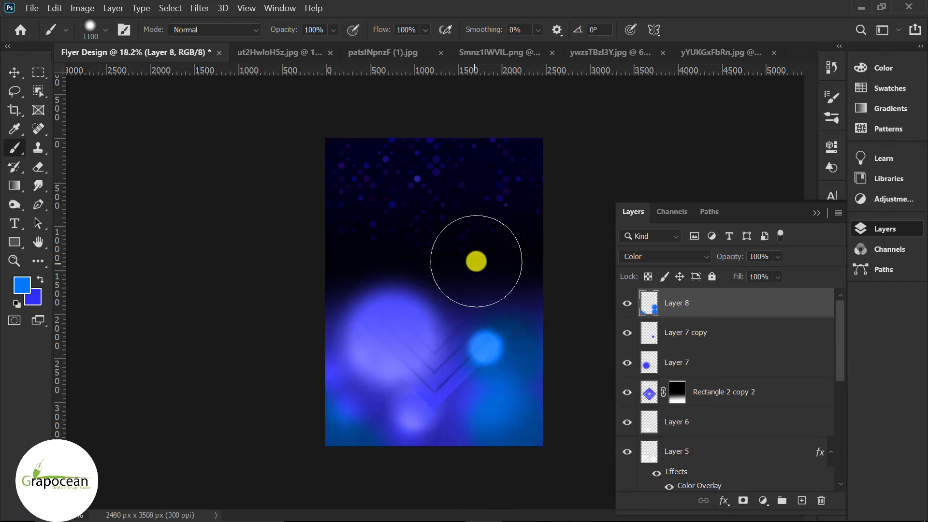
left_click(484, 285)
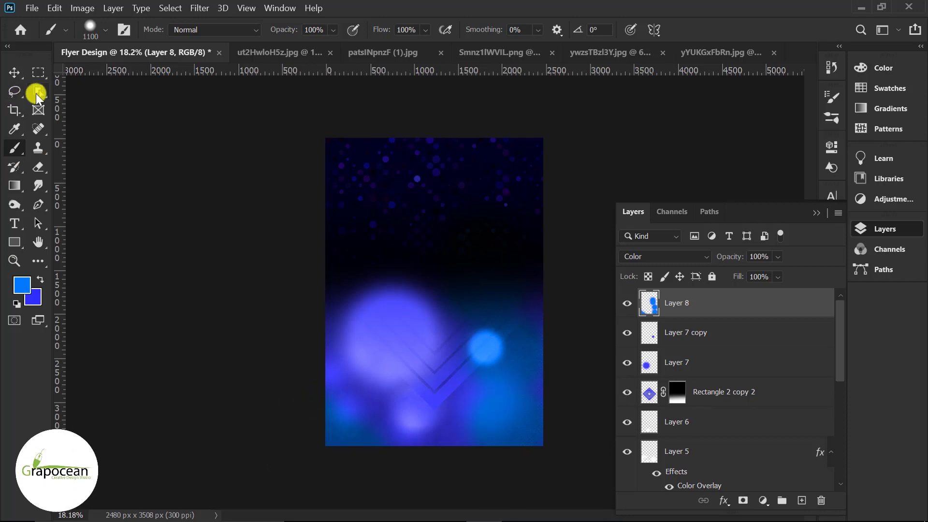
Bring the man cut-out image from its tab into the flyer as Layer 9.
left_click(14, 72)
left_click(289, 51)
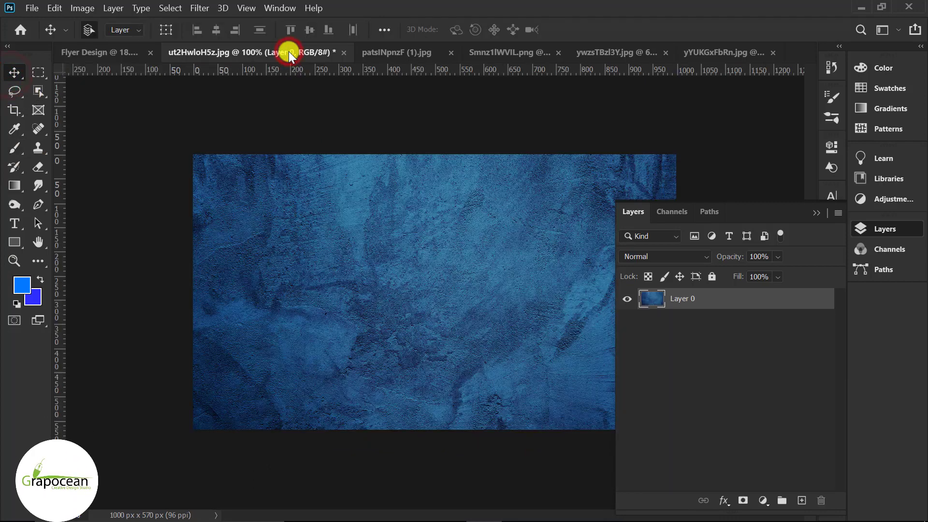
left_click(414, 52)
left_click(502, 52)
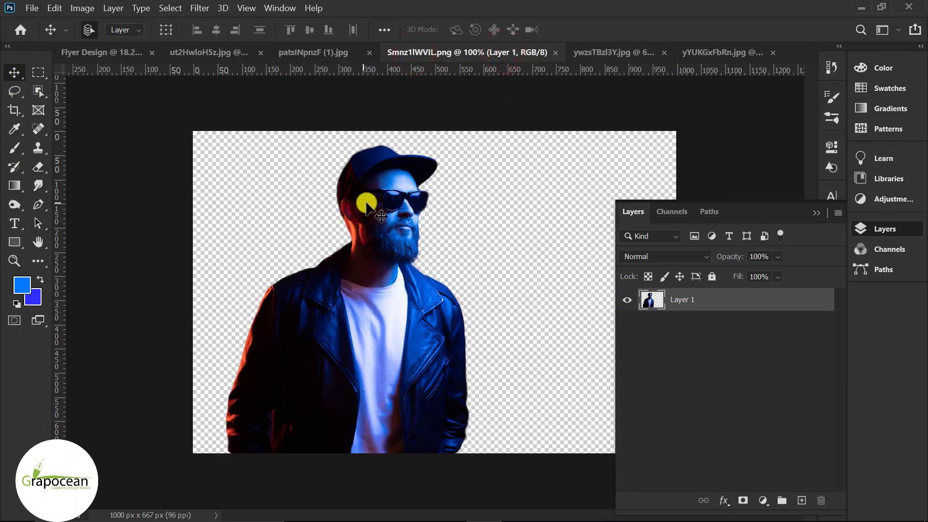
left_click_drag(389, 203, 475, 287)
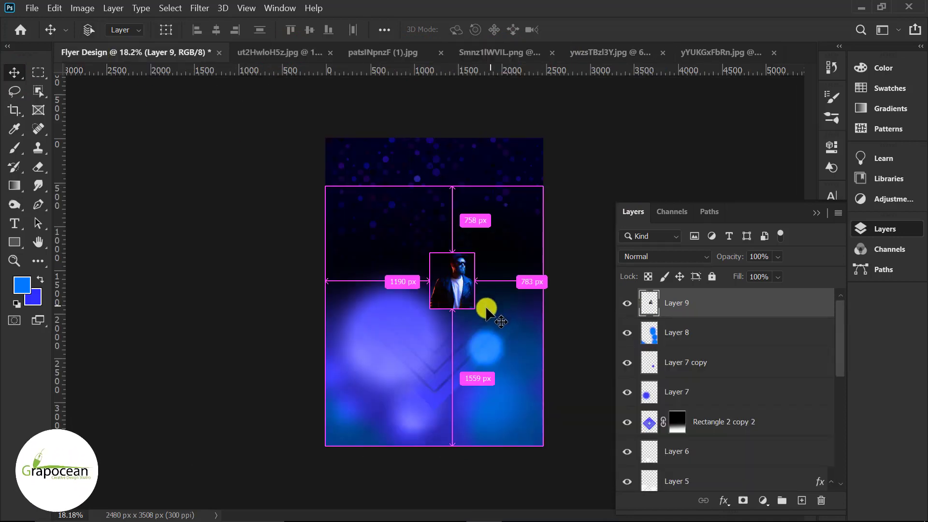
Enlarge the man cut-out to 345.02% and position it in the upper flyer.
key("ctrl+t")
mouse_move(476, 310)
left_mouse_down()
mouse_move(552, 368)
mouse_move(461, 275)
left_mouse_up()
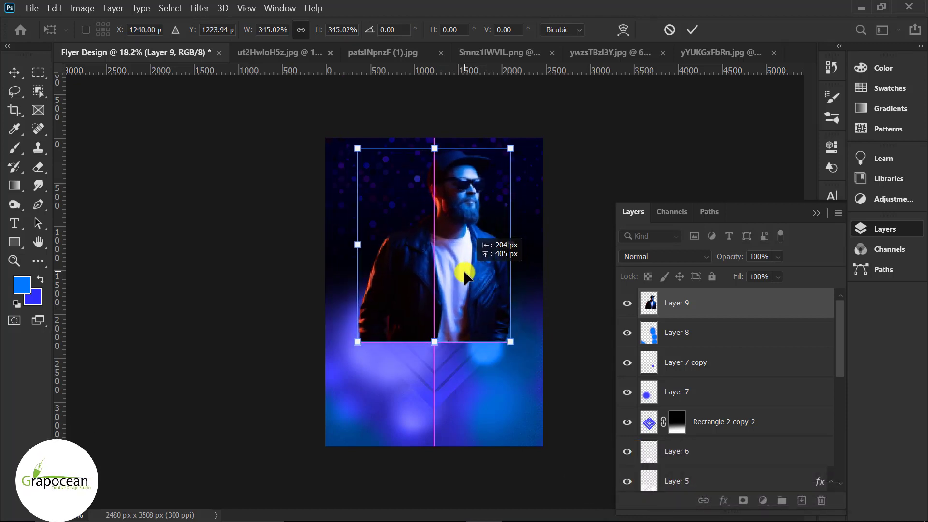
left_click_drag(462, 275, 462, 286)
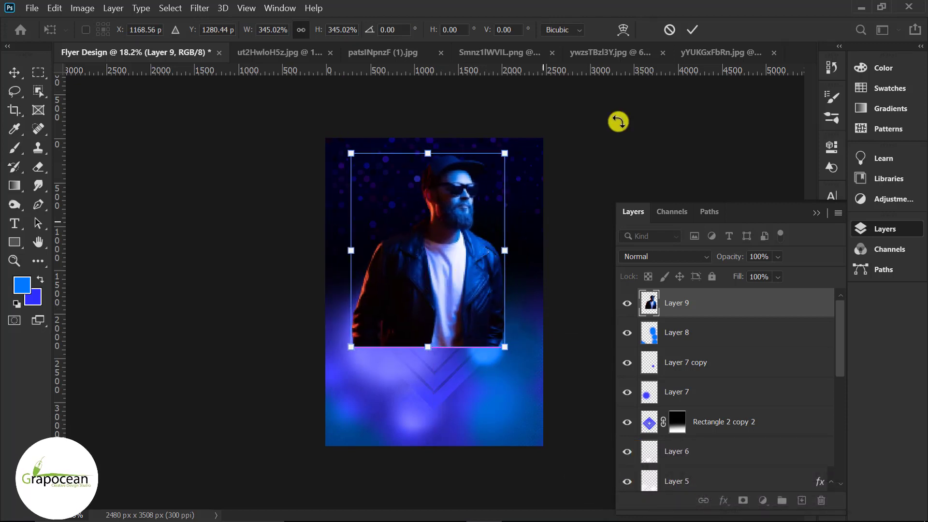
left_click(692, 29)
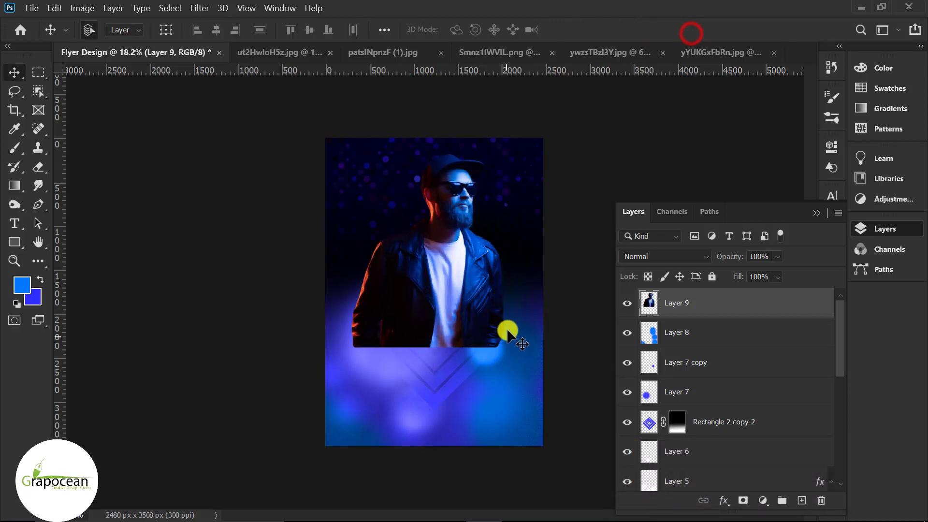
Add a layer mask and drag a gradient fading the man's lower body.
left_click(743, 500)
left_click(15, 185)
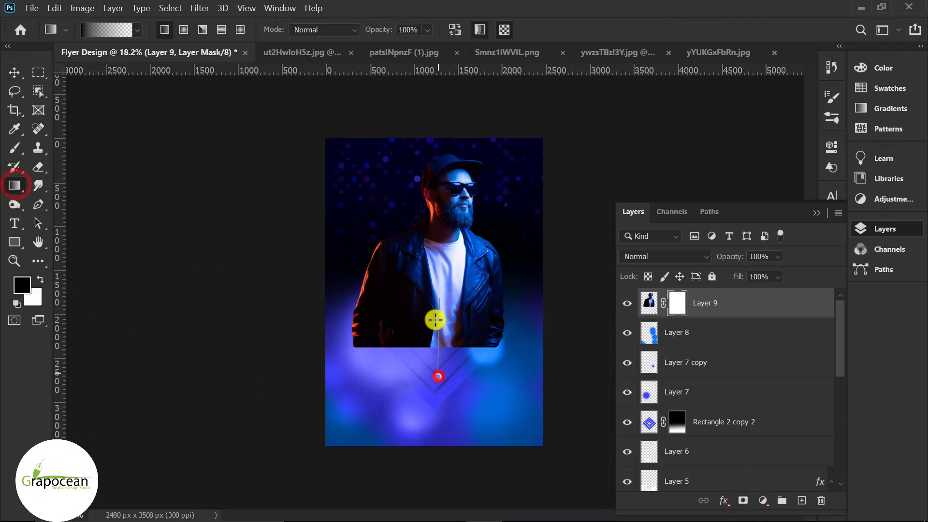
left_click_drag(436, 379, 443, 265)
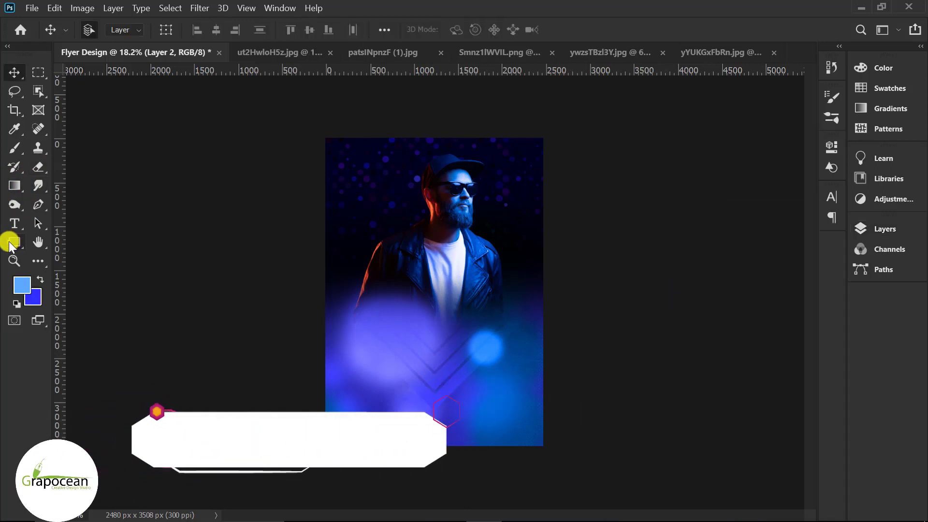
Draw a large circle around the man's head filled with magenta ff00c6.
left_click(10, 242)
left_click(82, 267)
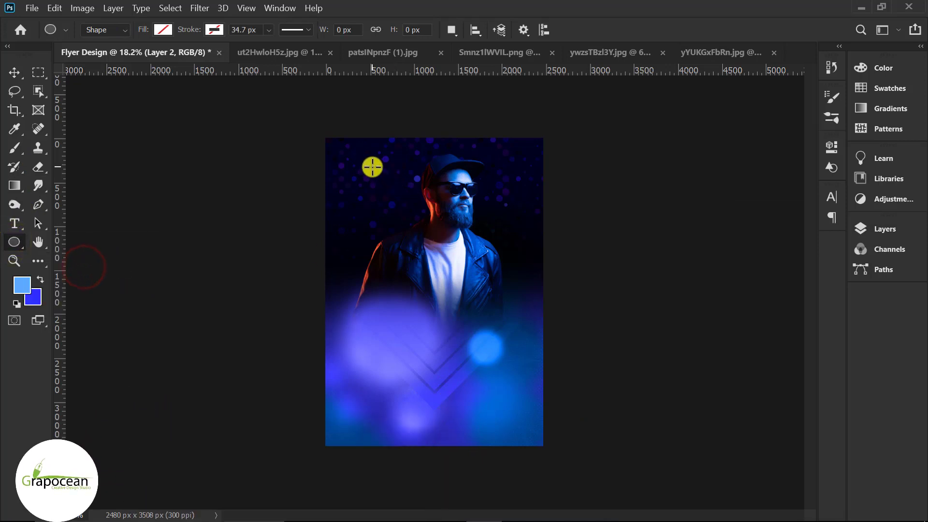
left_click_drag(445, 249, 517, 324)
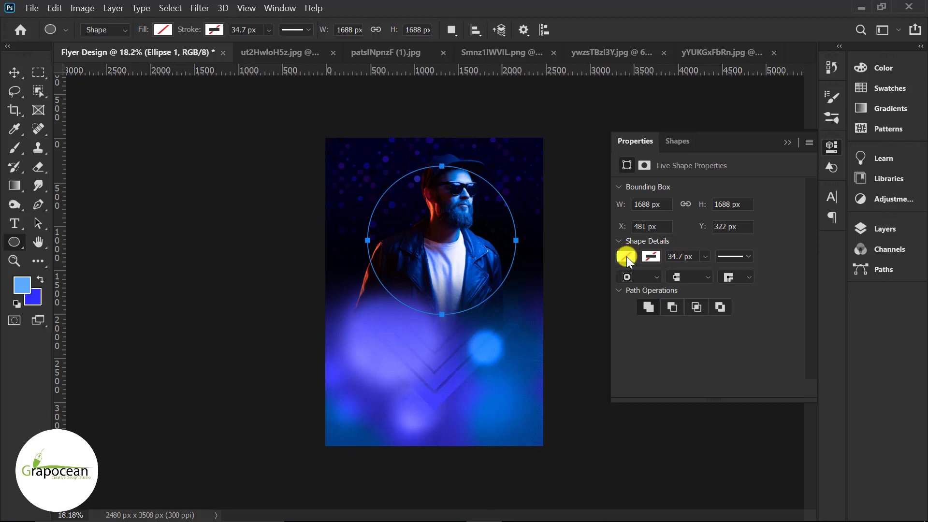
left_click(628, 256)
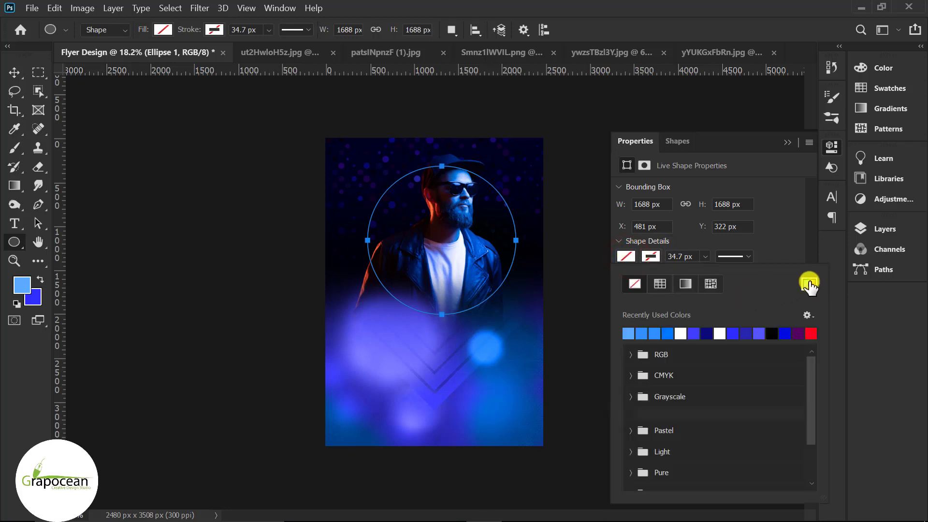
left_click(169, 26)
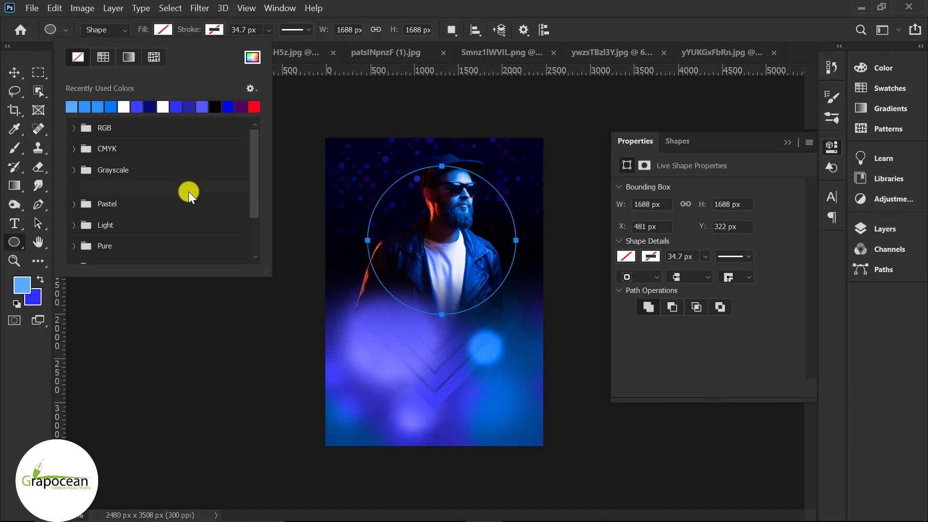
left_click(249, 59)
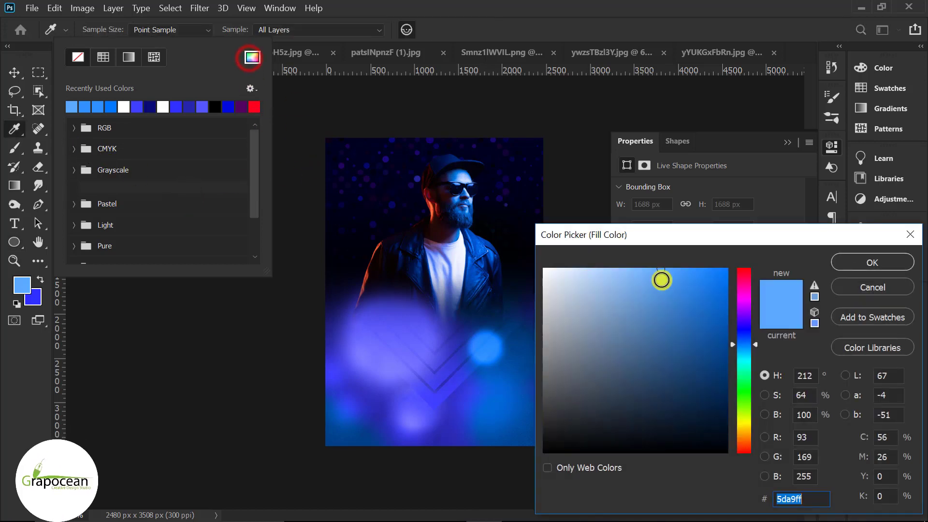
left_click(743, 297)
left_click_drag(661, 269, 753, 261)
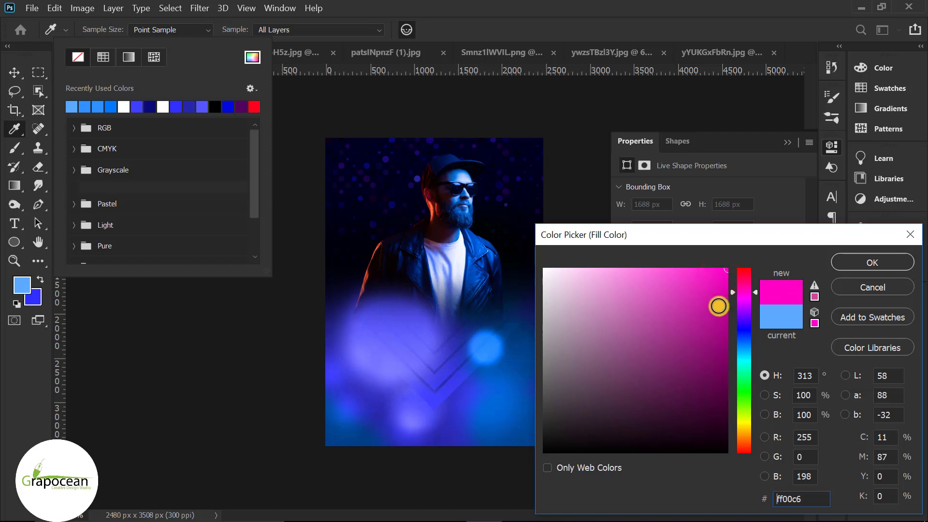
left_click(874, 261)
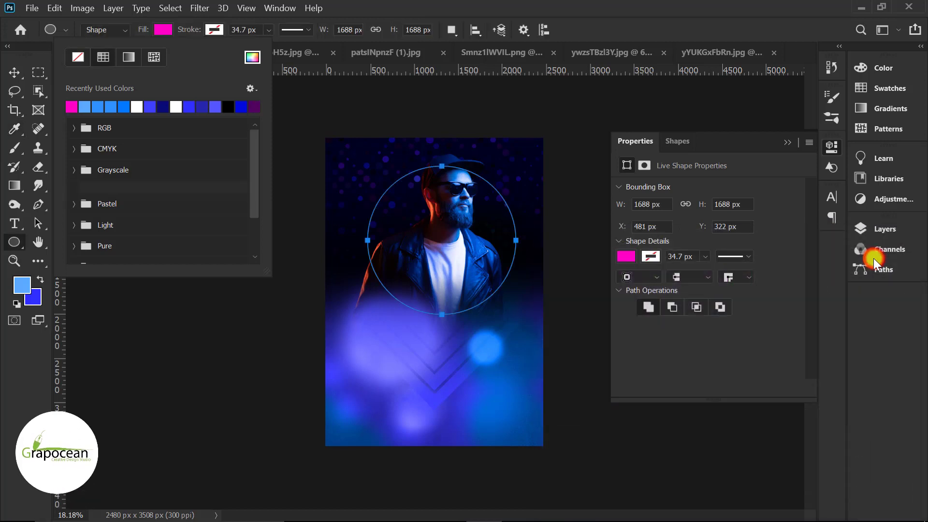
left_click(785, 166)
Move Ellipse 1 in the Layers panel to sit just below Layer 9.
left_click(900, 238)
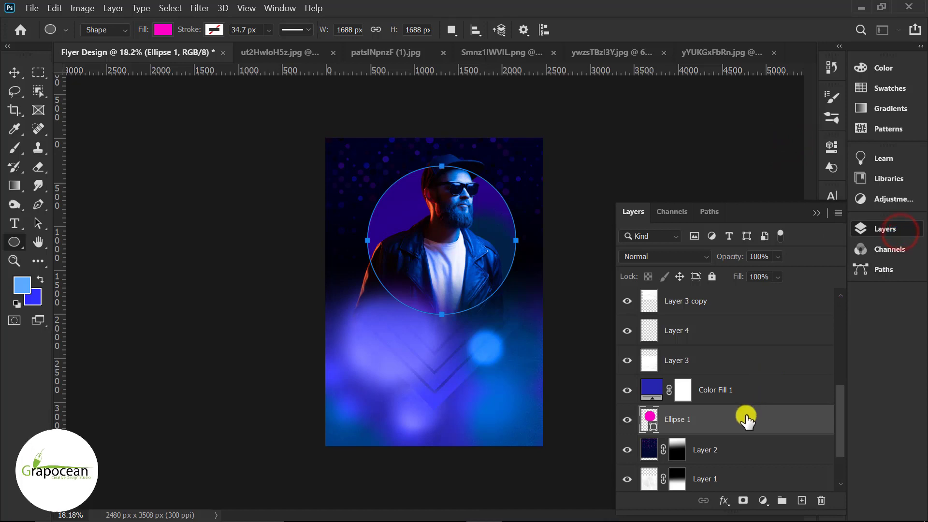
scroll(744, 421, "down", 2)
scroll(742, 419, "up", 2)
scroll(730, 429, "up", 1)
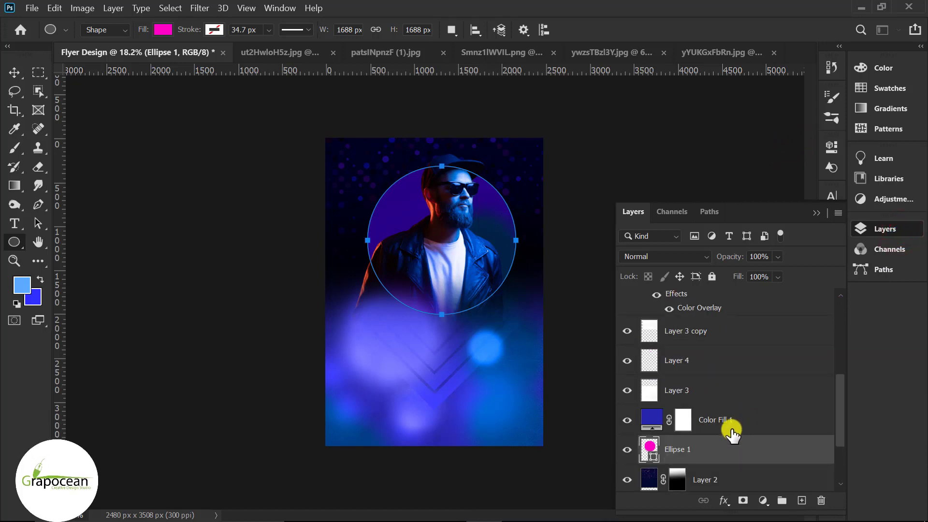
left_click_drag(717, 443, 718, 414)
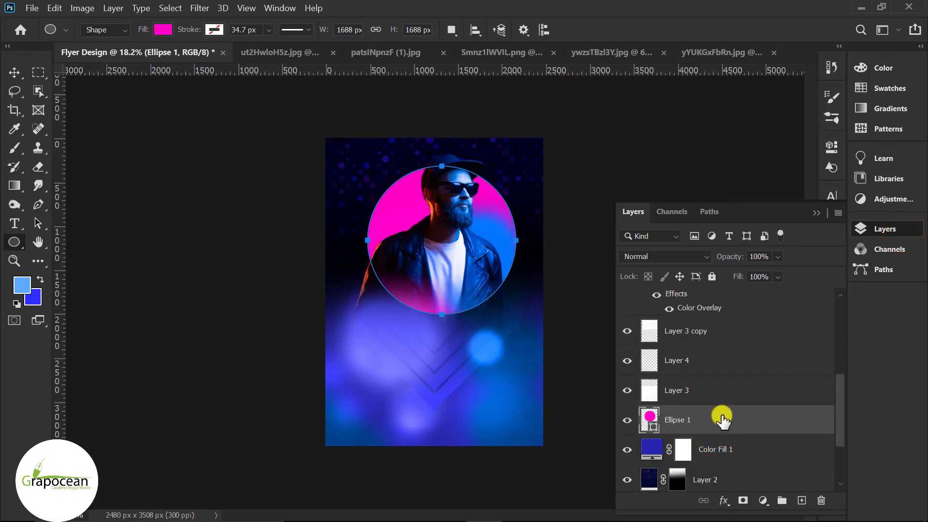
mouse_move(720, 424)
left_mouse_down()
mouse_move(721, 245)
mouse_move(700, 316)
left_mouse_up()
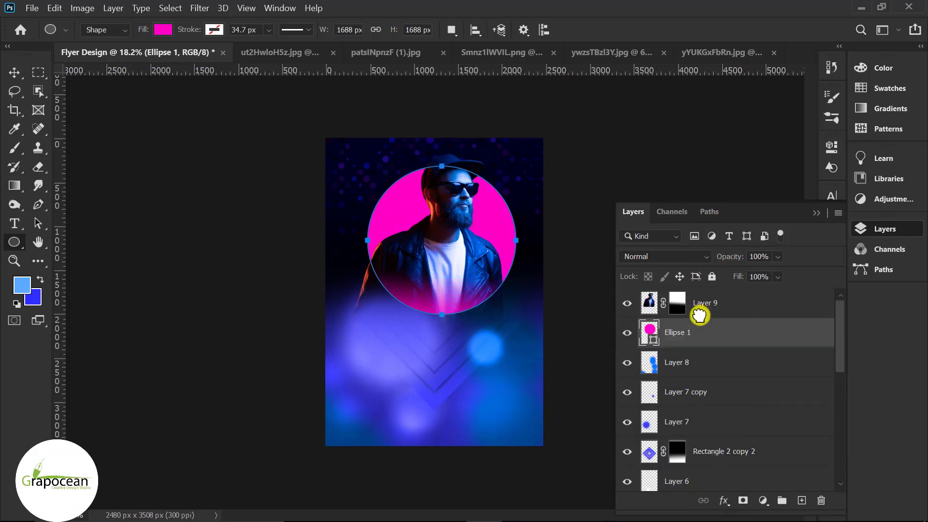
Mask Ellipse 1 with a black-to-white gradient so only the circle's right rim glows.
left_click(11, 74)
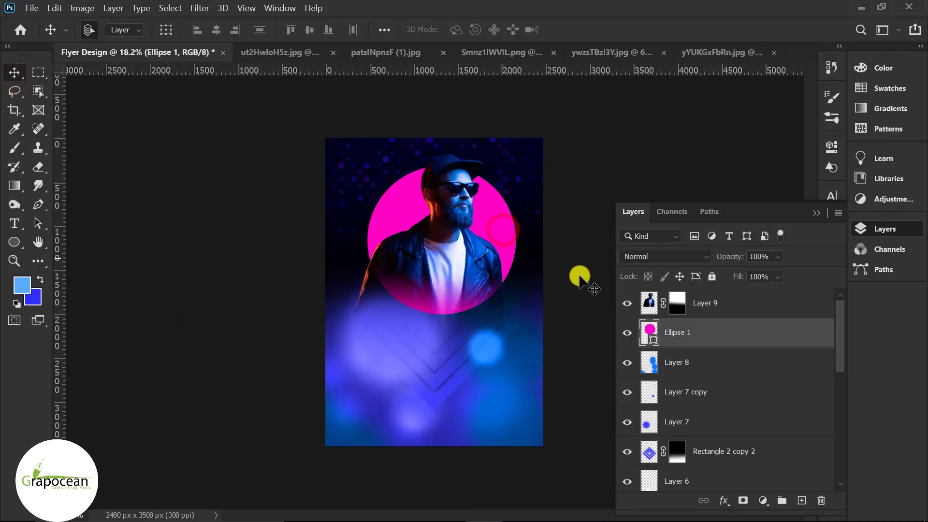
left_click(743, 500)
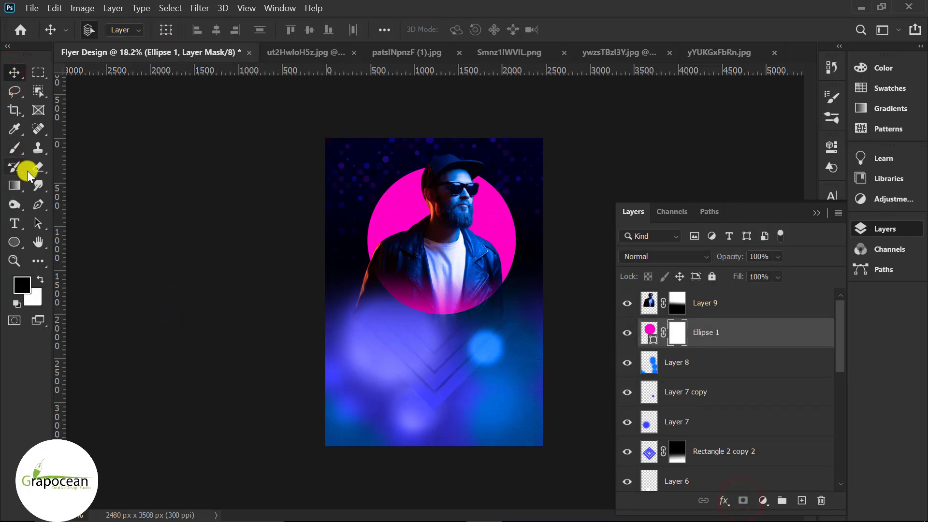
left_click(17, 190)
left_click_drag(339, 237, 369, 234)
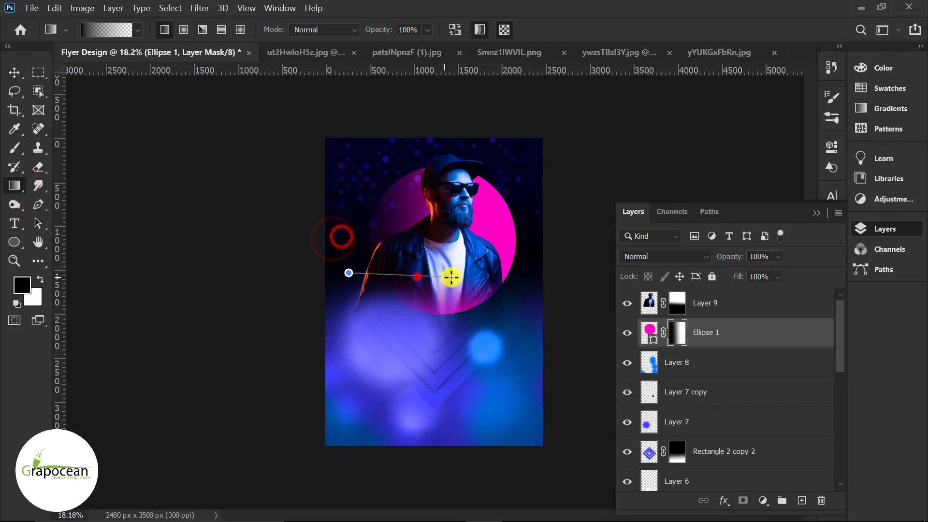
mouse_move(340, 277)
left_mouse_down()
mouse_move(417, 276)
mouse_move(527, 253)
left_mouse_up()
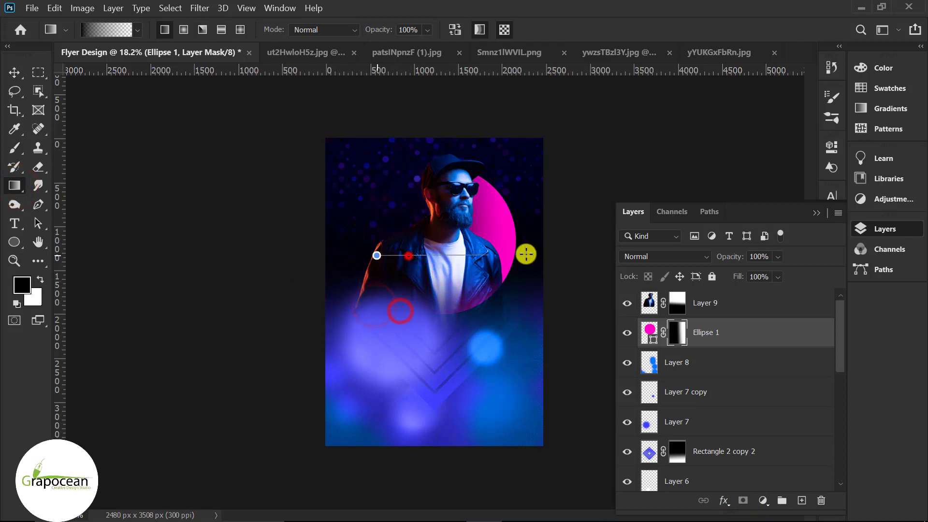
left_click_drag(435, 253, 529, 249)
left_click_drag(465, 248, 439, 259)
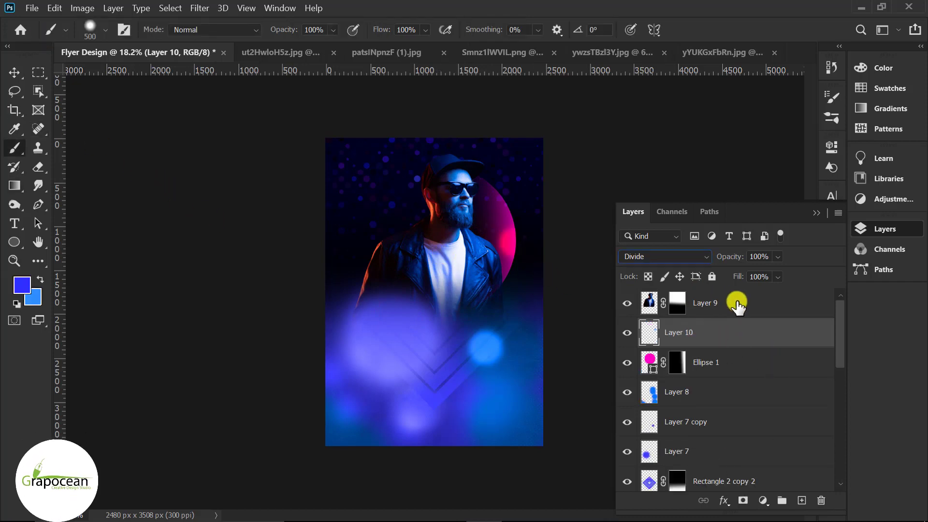
Add a new layer above Layer 9, paint a blue stroke, and set it to Soft Light.
left_click(736, 303)
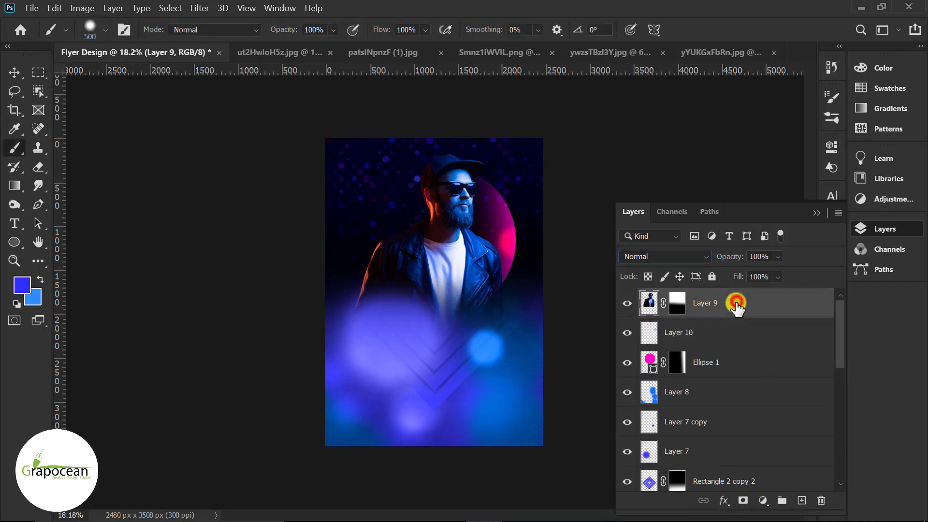
left_click(802, 500)
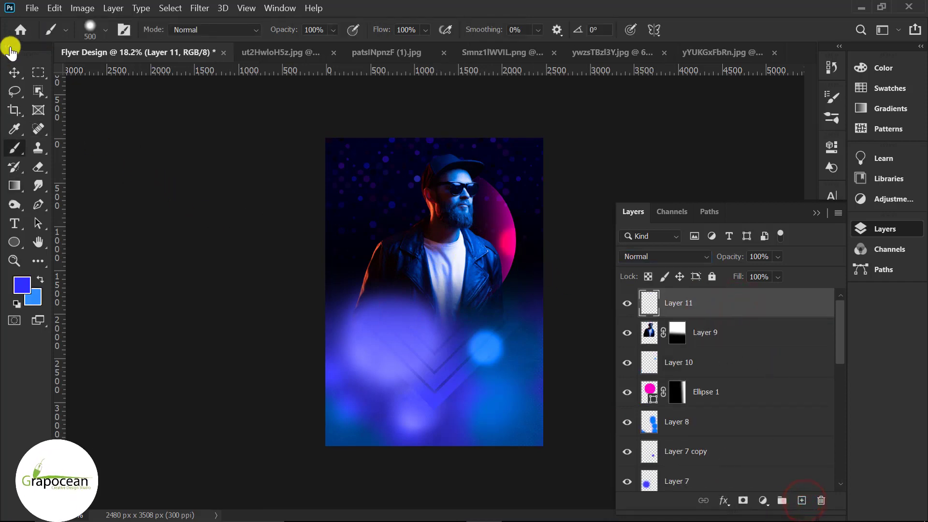
left_click(14, 72)
key("ctrl+z")
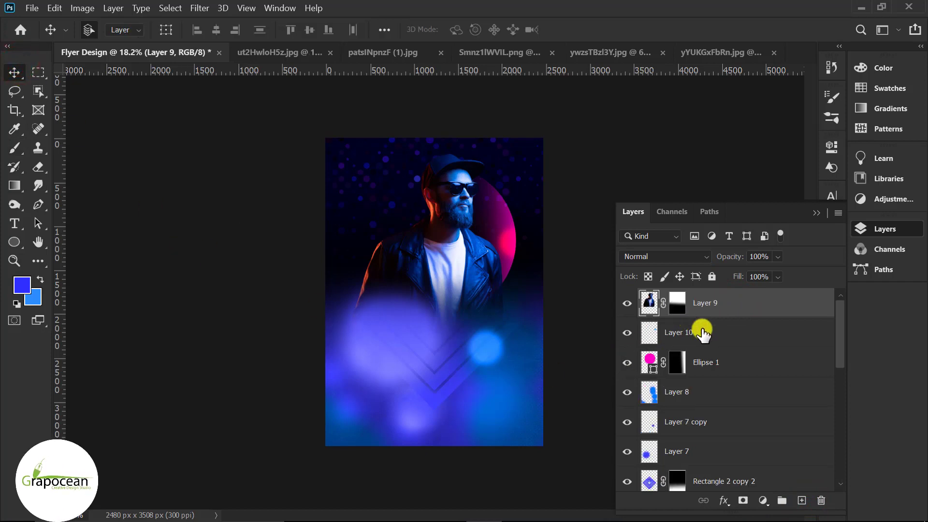
left_click(802, 500)
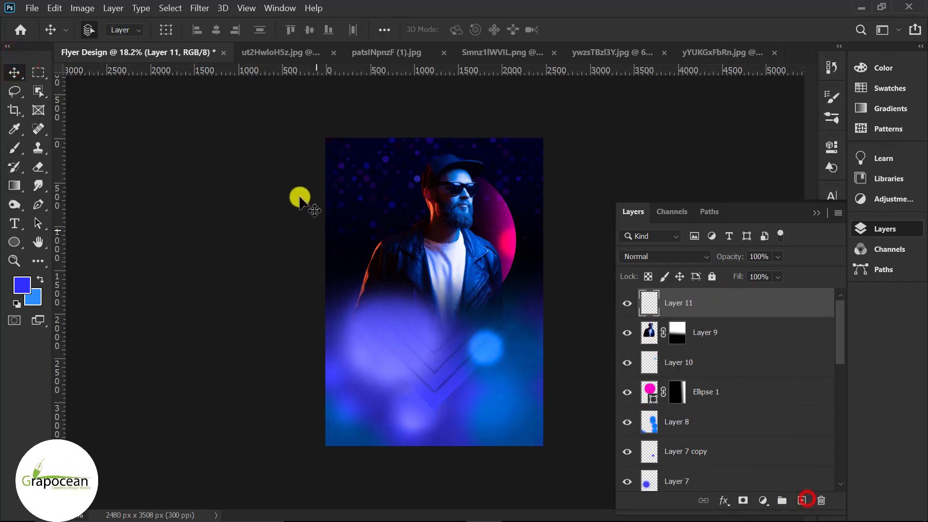
left_click(18, 152)
left_click_drag(315, 170, 382, 215)
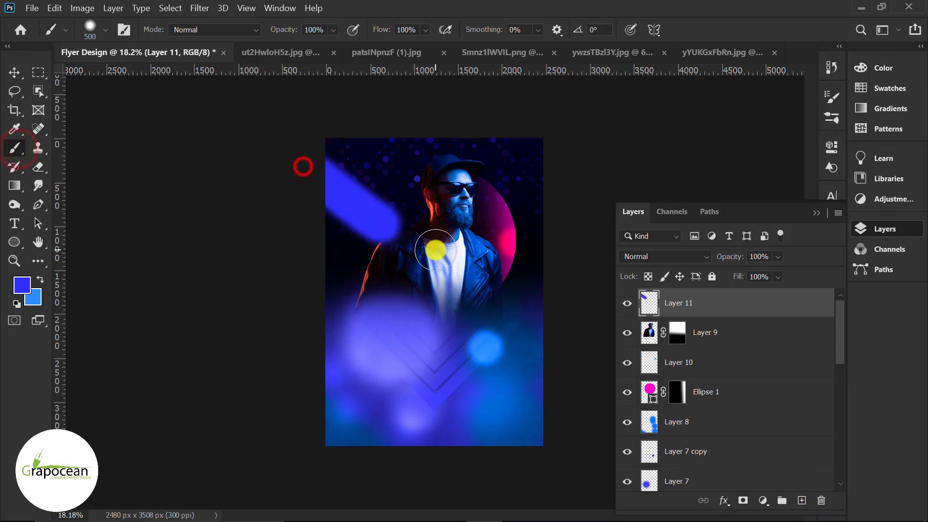
left_click(652, 259)
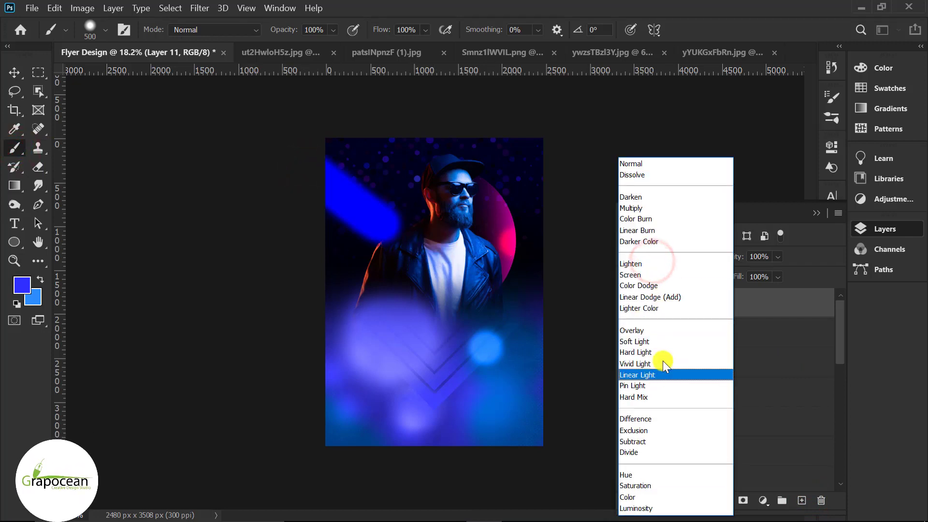
left_click(658, 342)
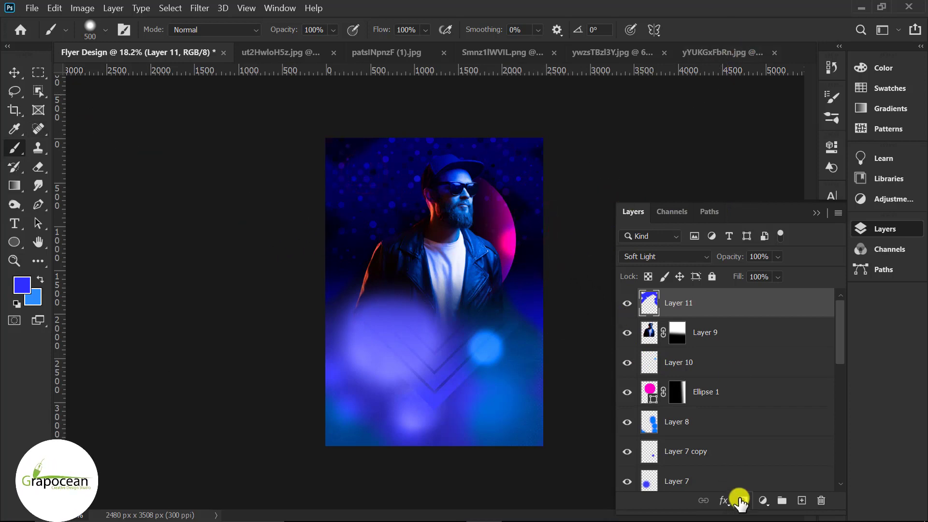
Mask Layer 11 and brush out the blue light near the left edge and above the head.
left_click(742, 501)
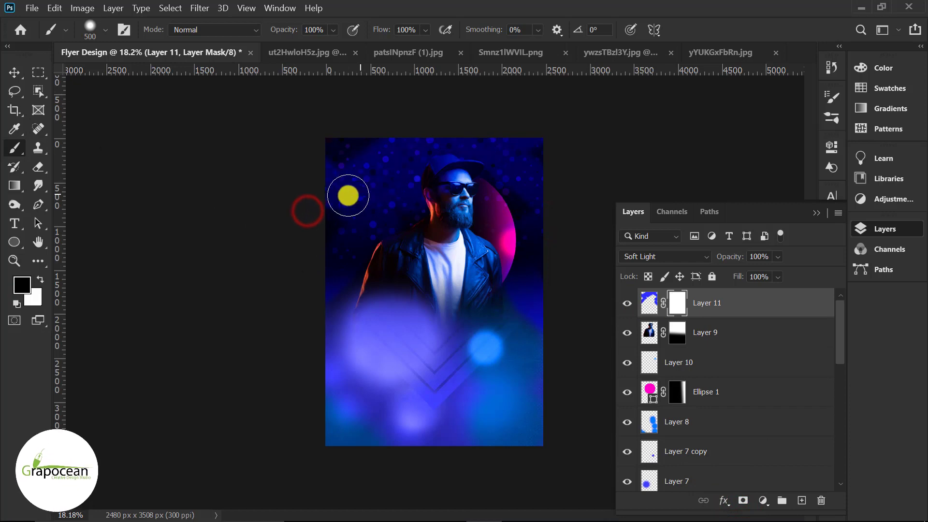
key("ctrl+z")
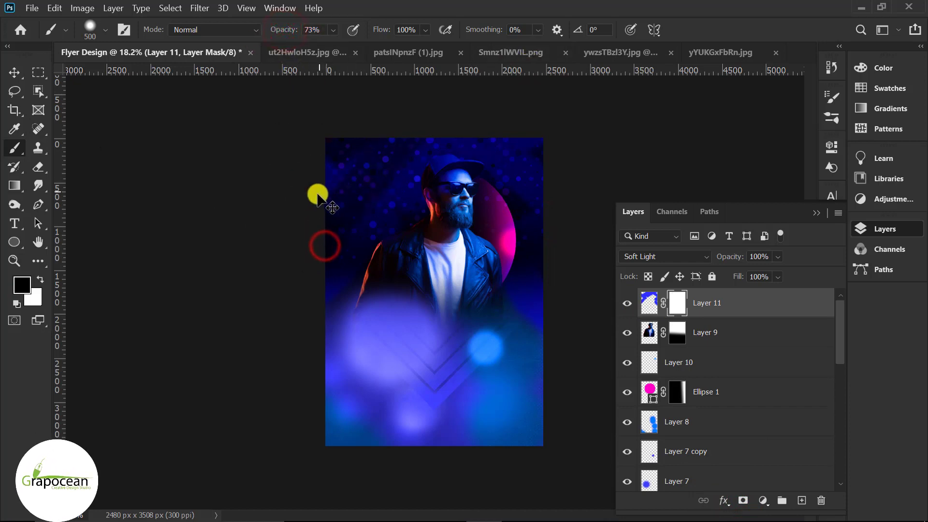
left_click(313, 199)
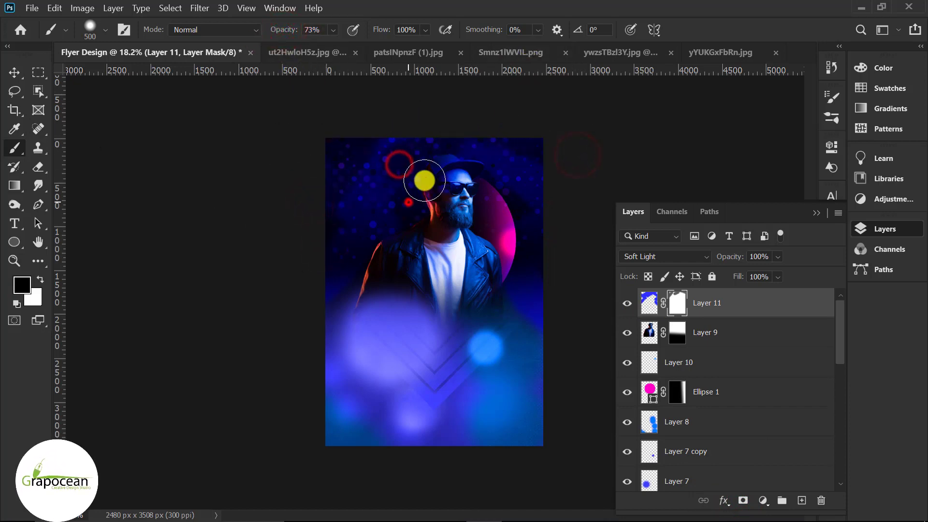
left_click(491, 177)
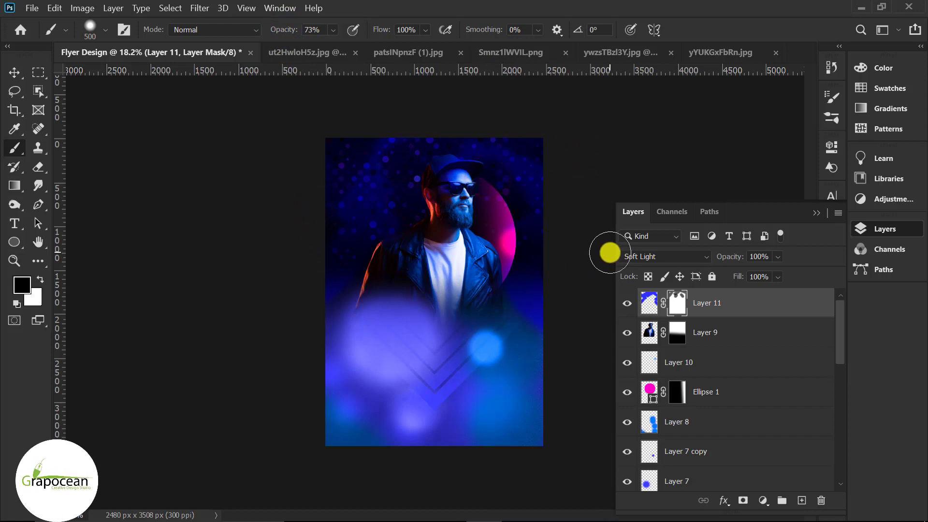
key("ctrl+plus")
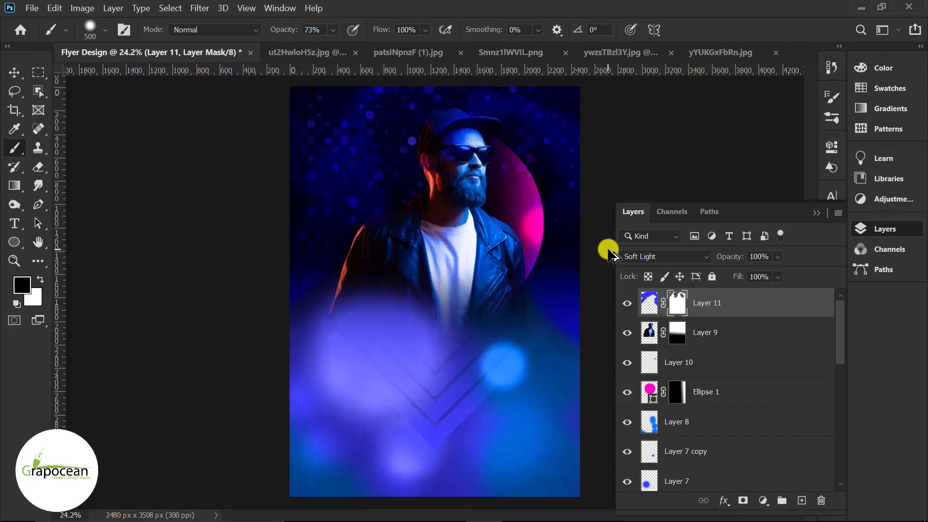
Bring the white wave image onto the flyer, scale it to cover, and blend it as Divide.
left_click(722, 48)
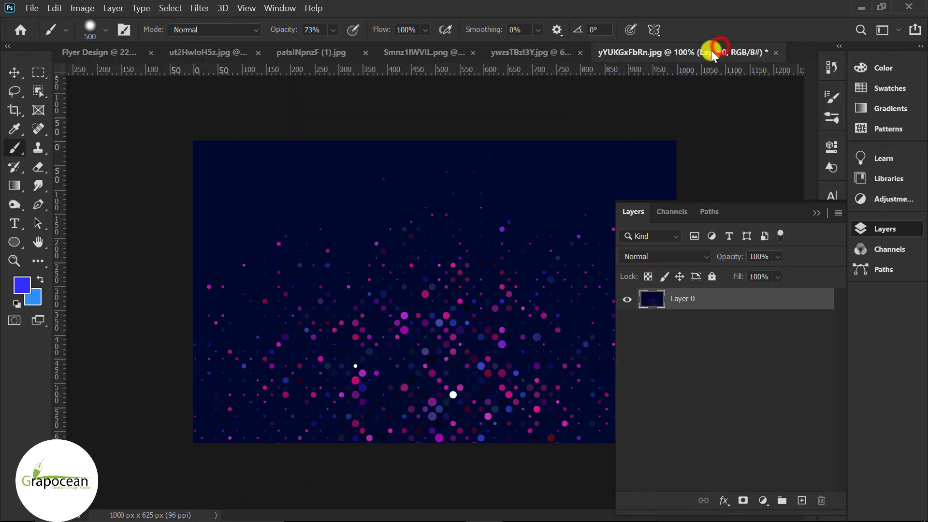
left_click(535, 53)
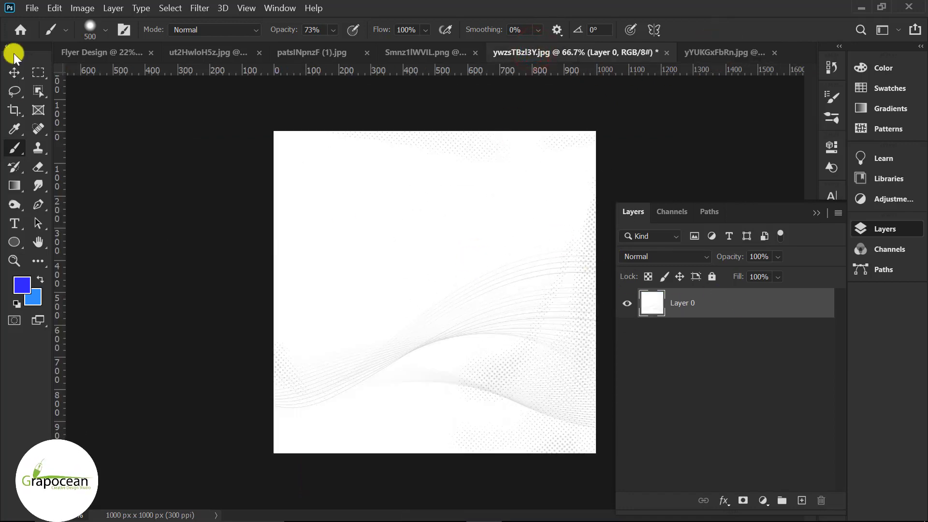
key("v")
left_click(534, 286)
key("Delete")
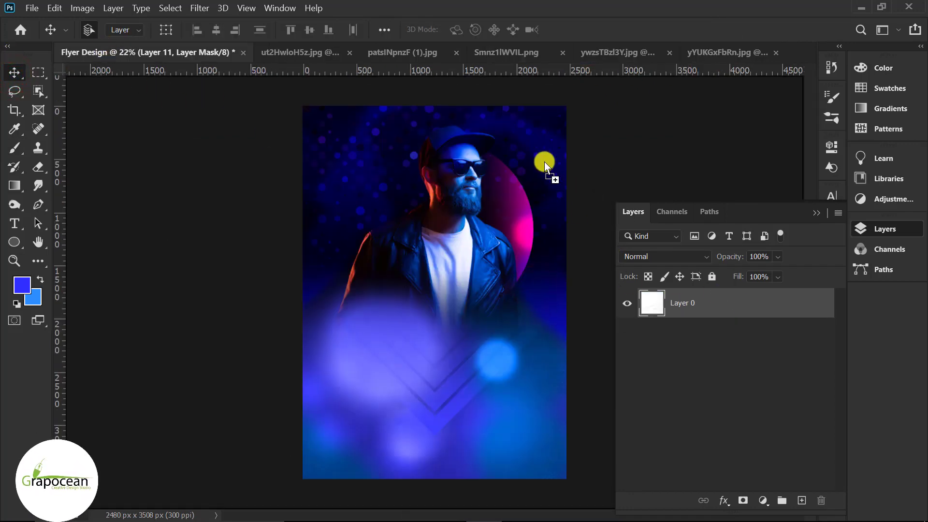
mouse_move(104, 48)
left_mouse_down()
mouse_move(544, 162)
mouse_move(453, 176)
left_mouse_up()
key("ctrl+t")
mouse_move(512, 207)
left_mouse_down()
mouse_move(618, 258)
mouse_move(626, 325)
left_mouse_up()
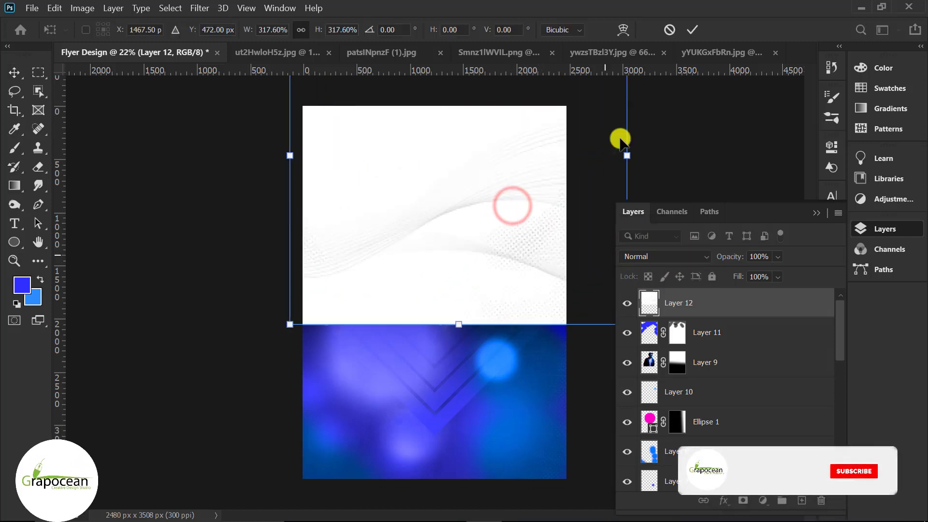
left_click(692, 29)
left_click(690, 254)
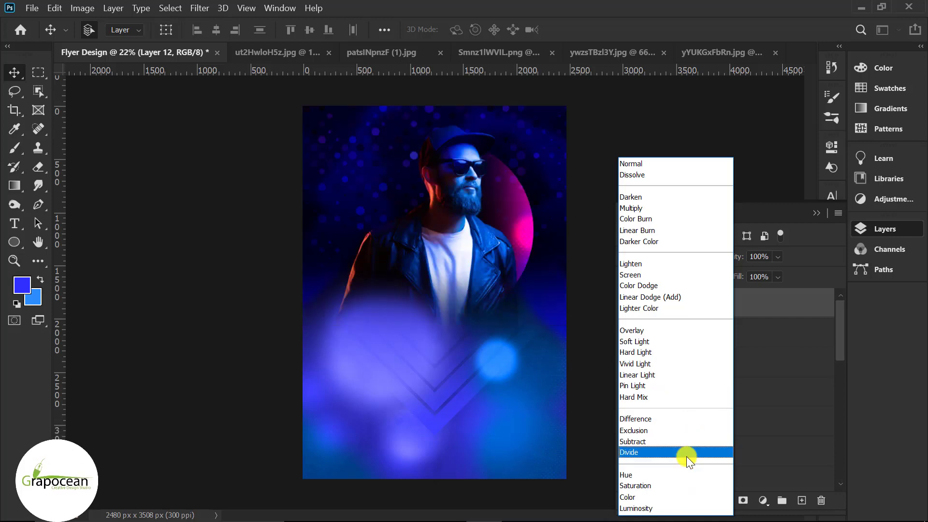
left_click(686, 457)
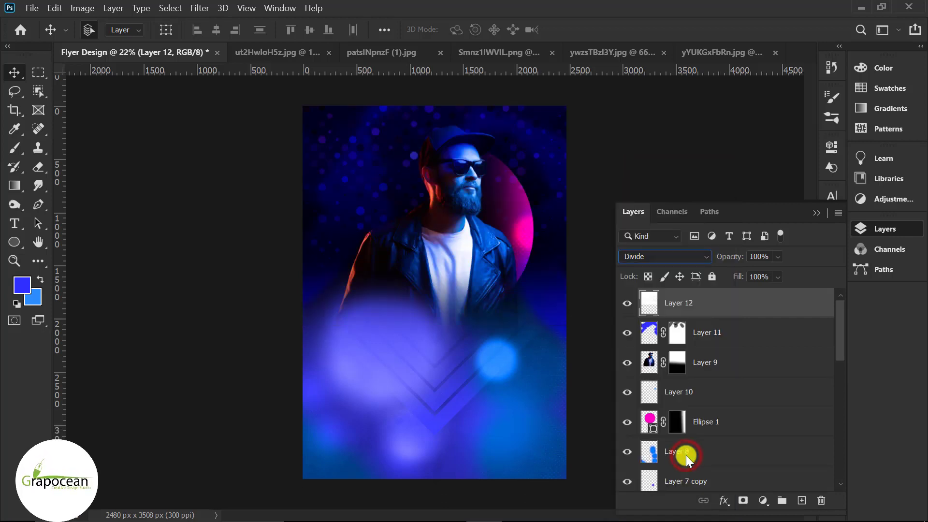
Duplicate the wave layer up to Layer 12 copy 5 and collapse the Layers panel.
key("ctrl+j")
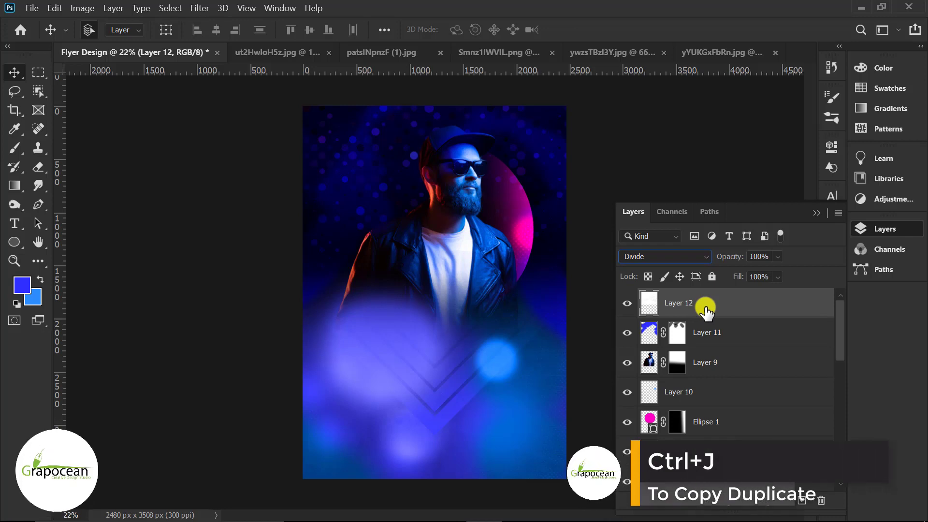
key("ctrl+j")
key("ctrl+j")
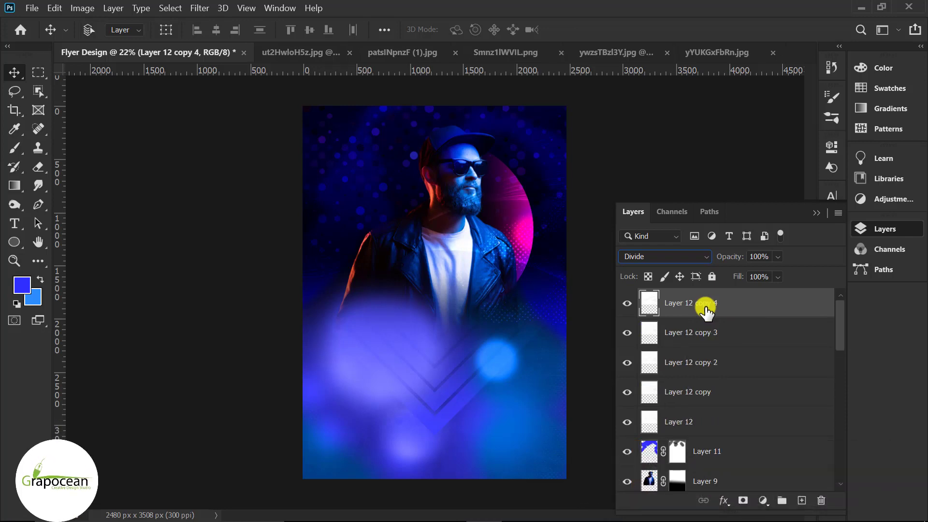
key("ctrl+j")
key("ctrl+j")
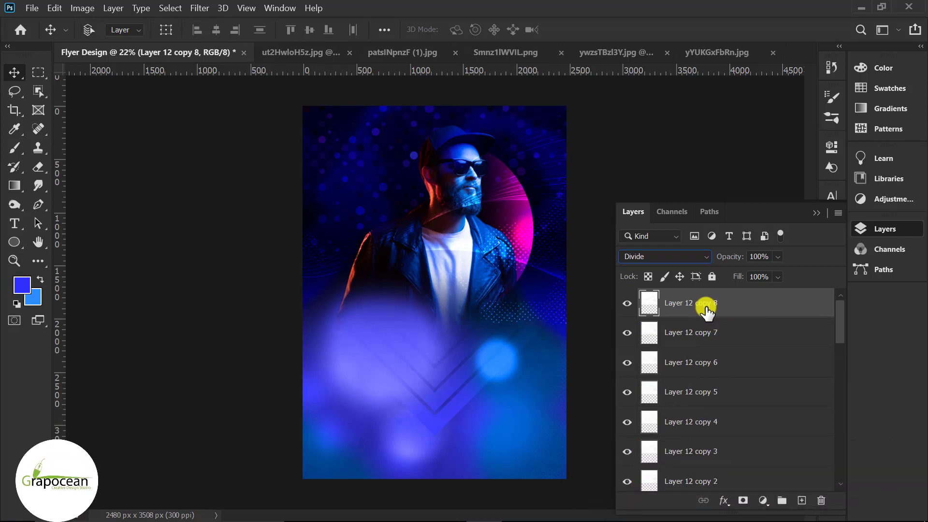
key("ctrl+j")
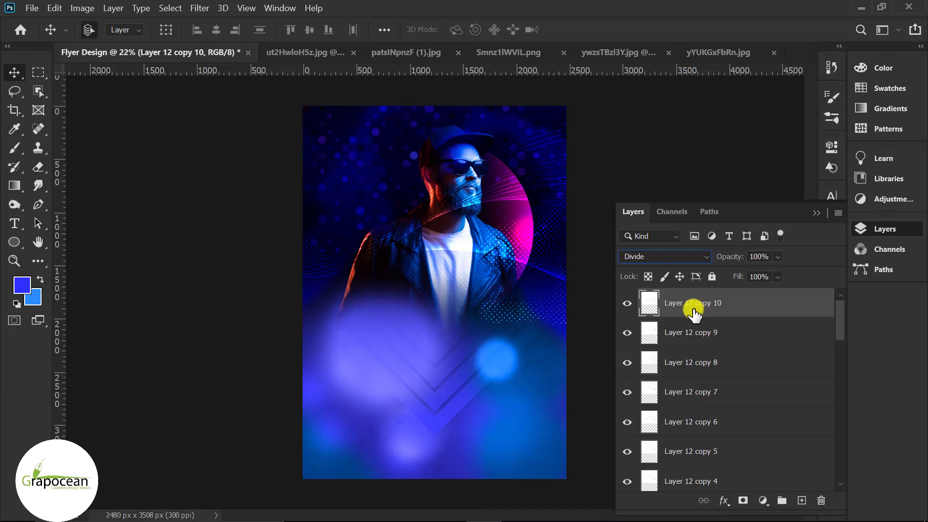
key("ctrl+z")
key("ctrl+z")
key("ctrl+z")
key("ctrl+z")
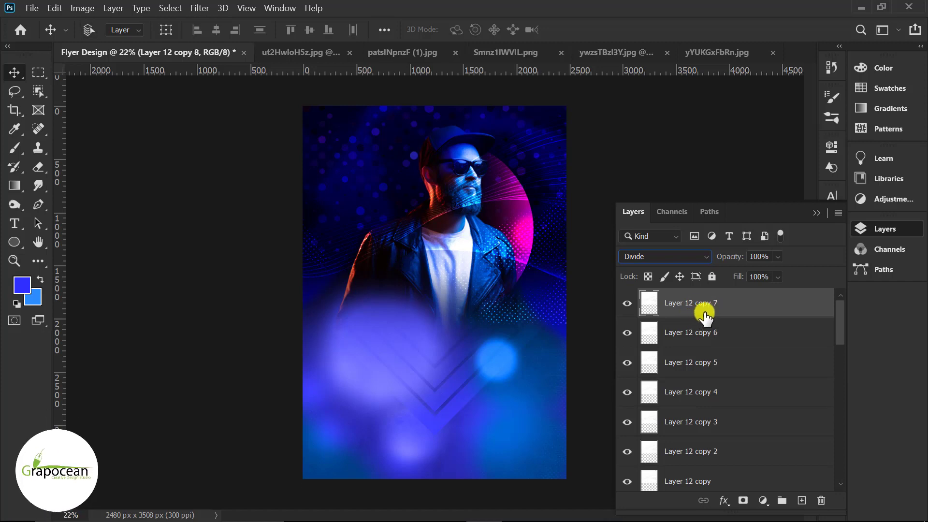
key("ctrl+z")
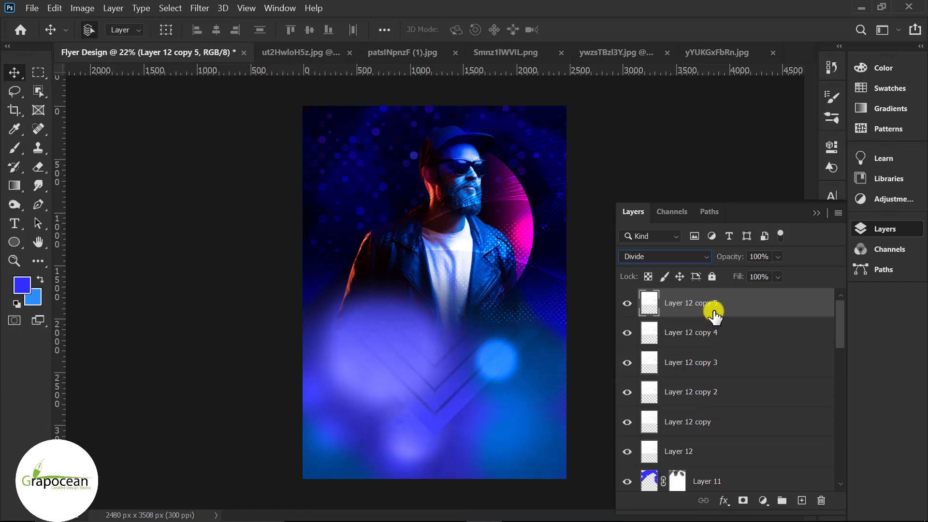
left_click(822, 213)
left_click(15, 73)
left_click(15, 222)
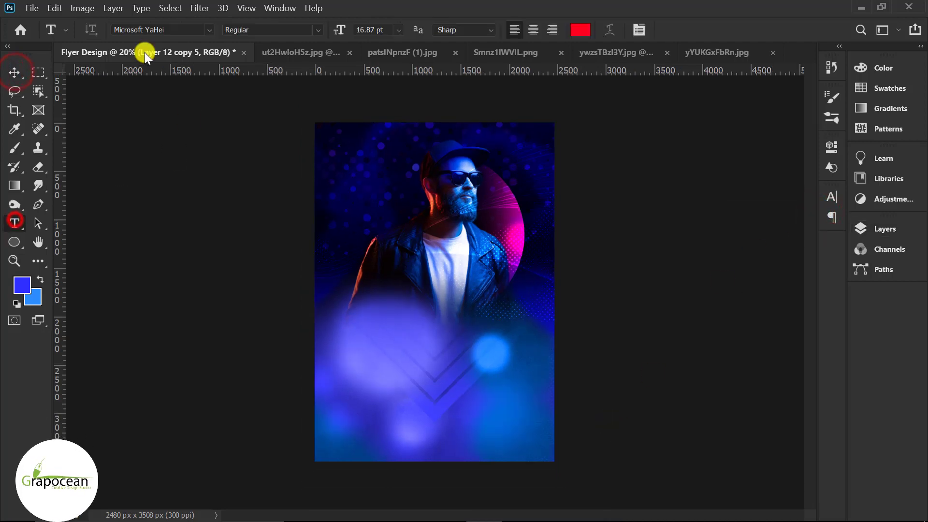
Place DARK text in the FARRAY font on the lower flyer, sized to about 110 pt.
type("fa")
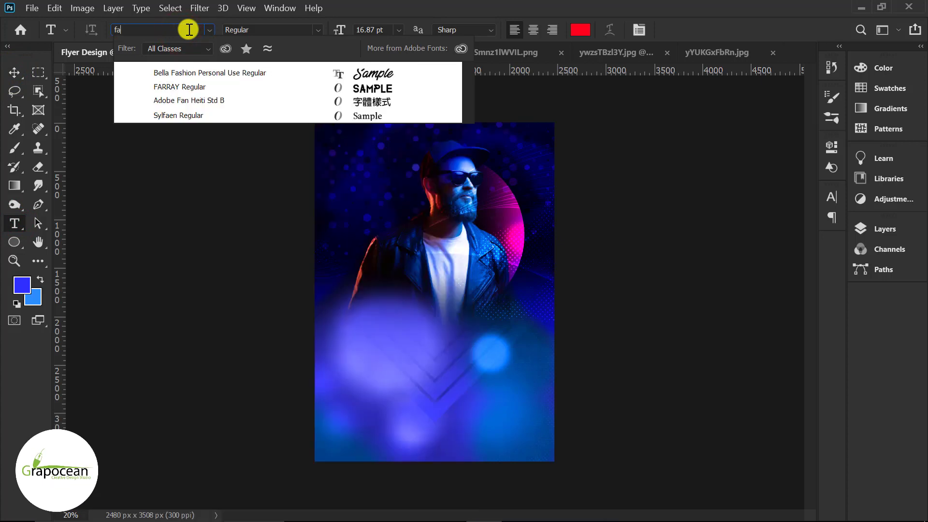
type("r")
left_click(194, 73)
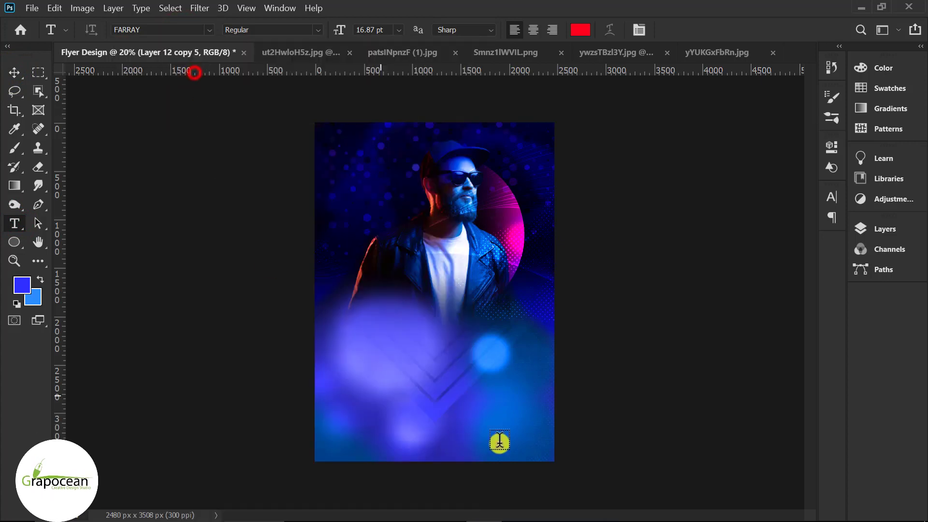
left_click(407, 367)
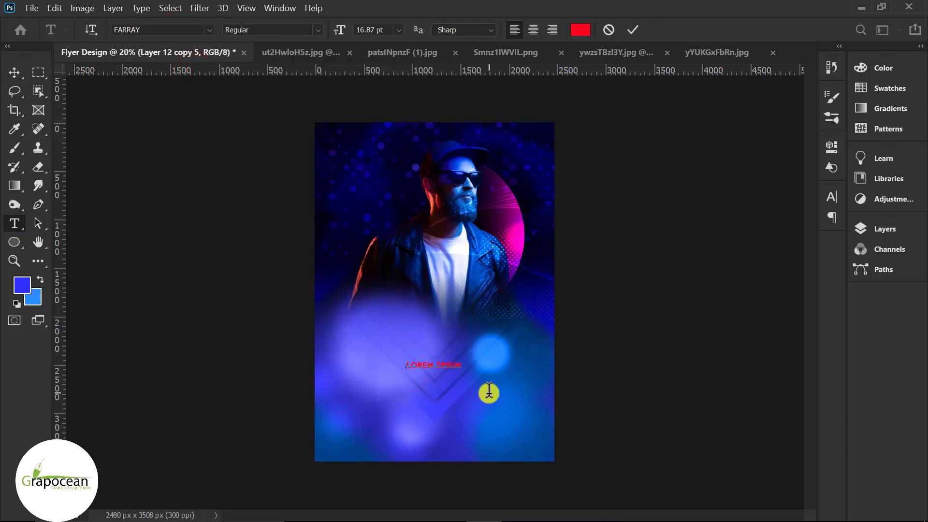
type("DARK")
scroll(418, 377, "up", 1)
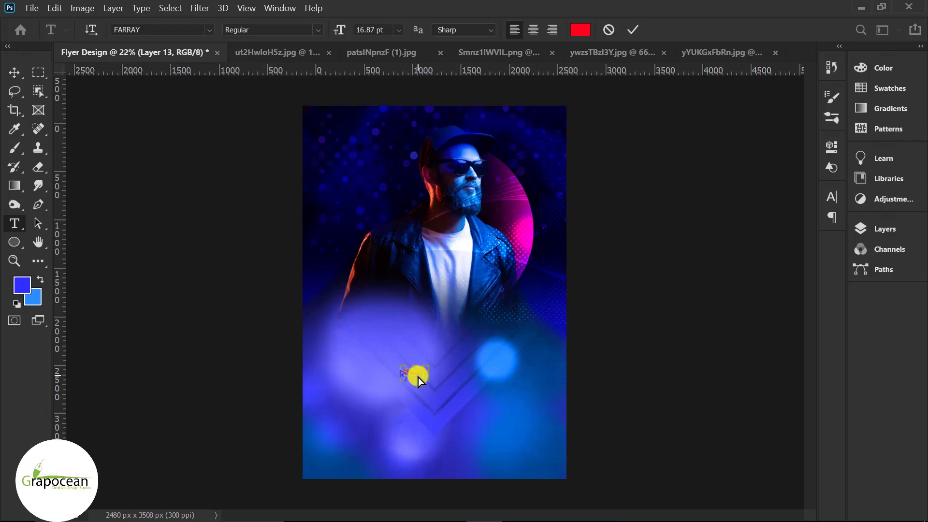
scroll(434, 401, "up", 2)
scroll(434, 401, "up", 1)
left_click_drag(415, 387, 294, 385)
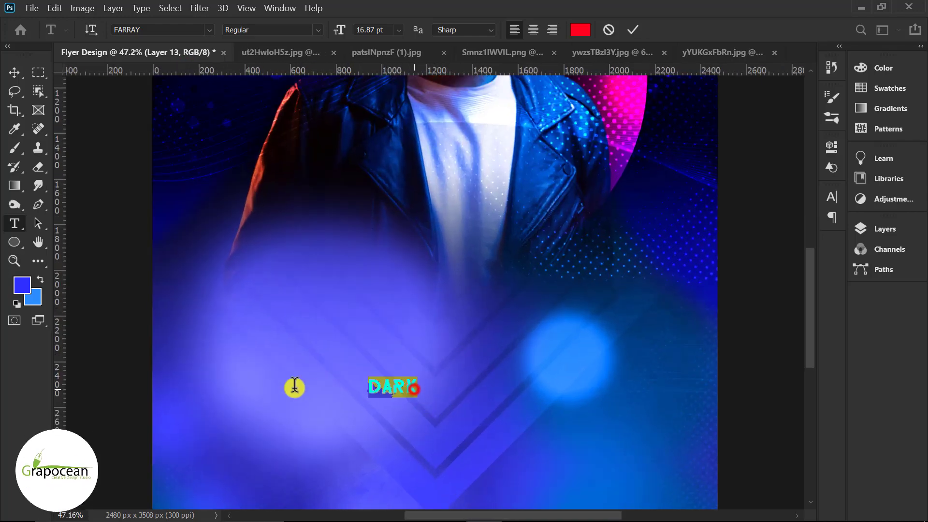
left_click_drag(341, 32, 410, 39)
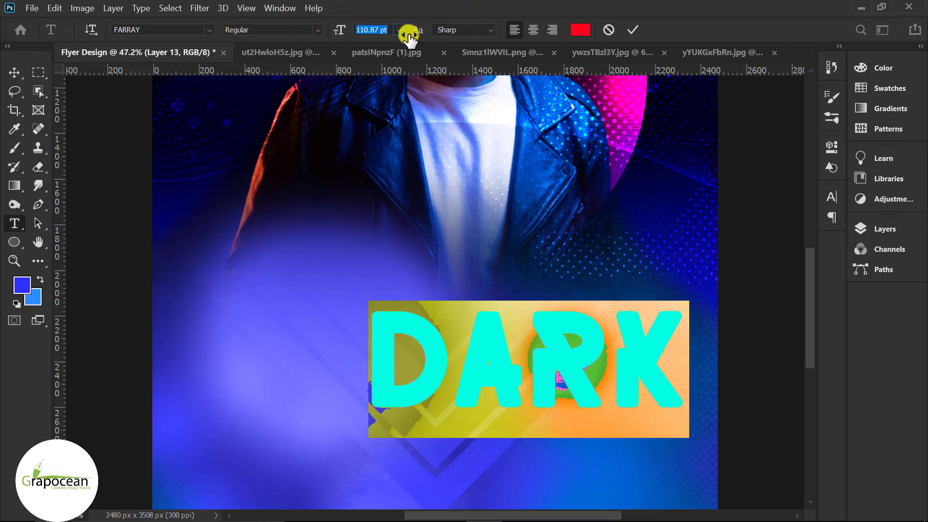
Color the DARK text light blue #489dff and commit it.
left_click(578, 29)
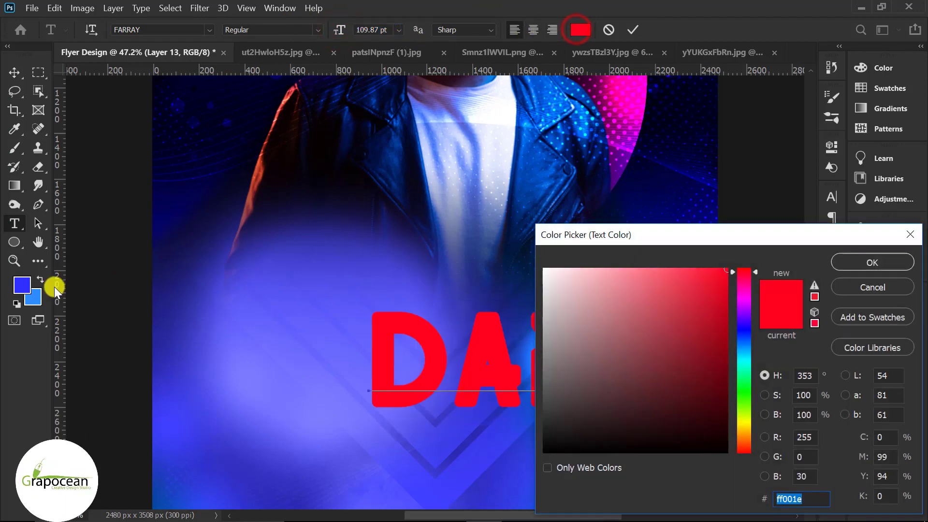
left_click(35, 298)
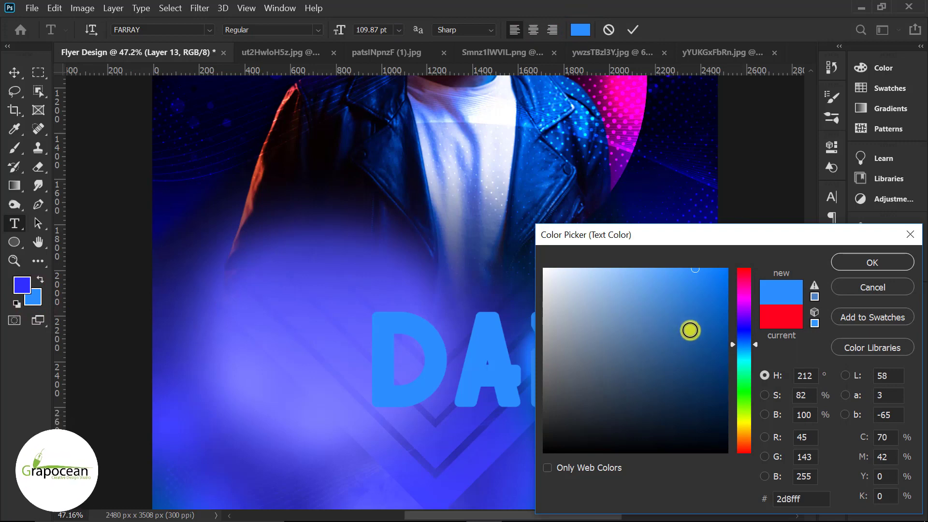
left_click(661, 327)
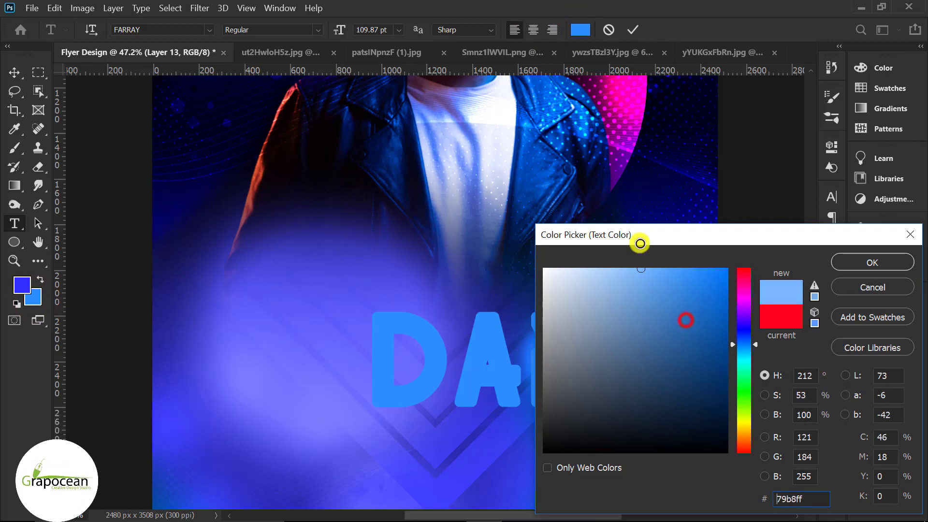
left_click(873, 262)
key("ctrl+Return")
Move the DARK title left and up on the flyer.
key("v")
left_click_drag(559, 357, 495, 333)
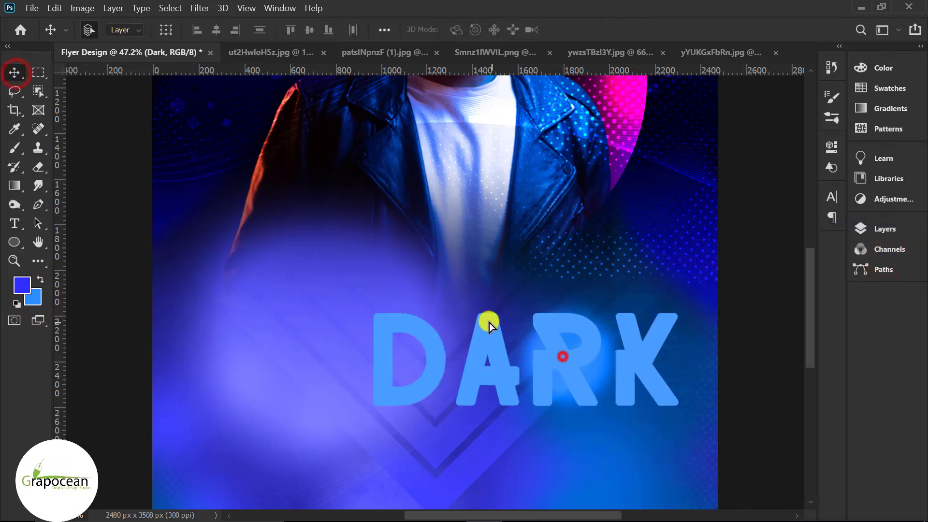
scroll(629, 368, "down", 3)
scroll(623, 373, "down", 2)
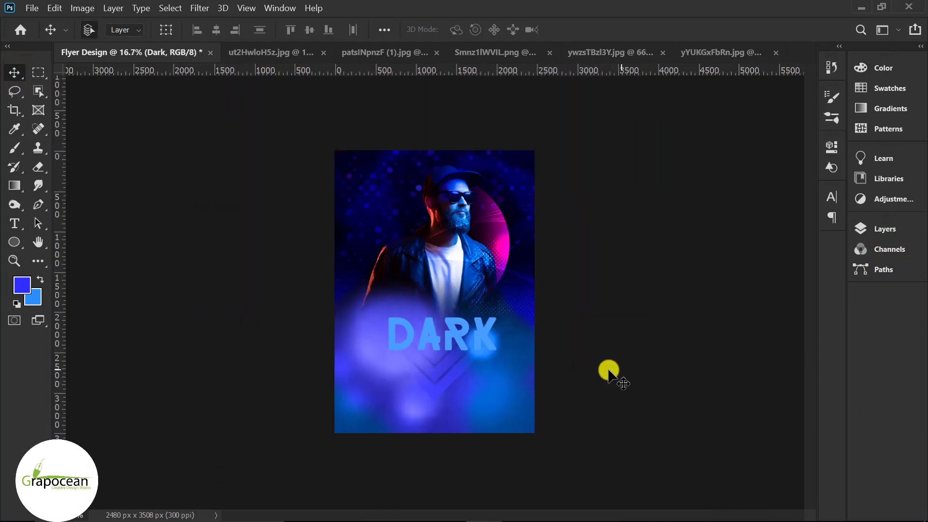
scroll(496, 372, "up", 2)
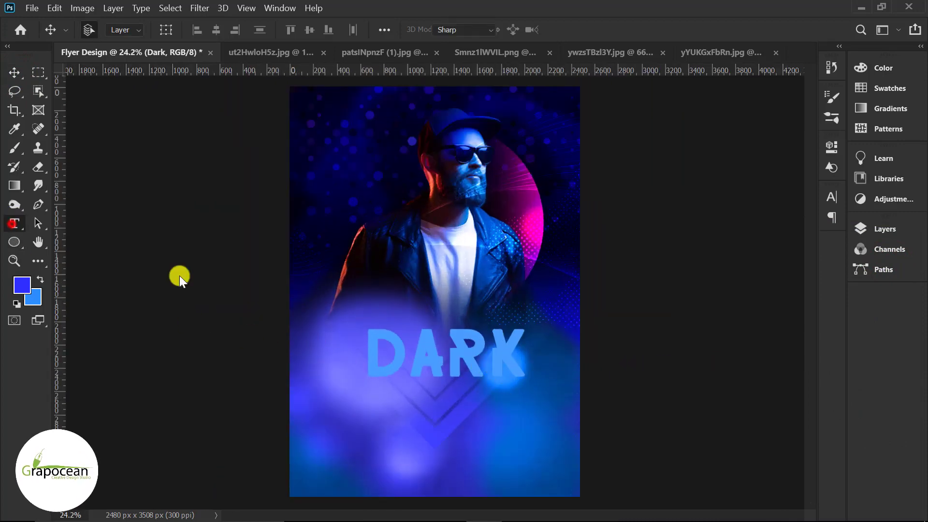
Turn off faux bold on the DARK title, then collapse the Character panel and Layers flyout.
key("t")
left_click_drag(375, 357, 589, 369)
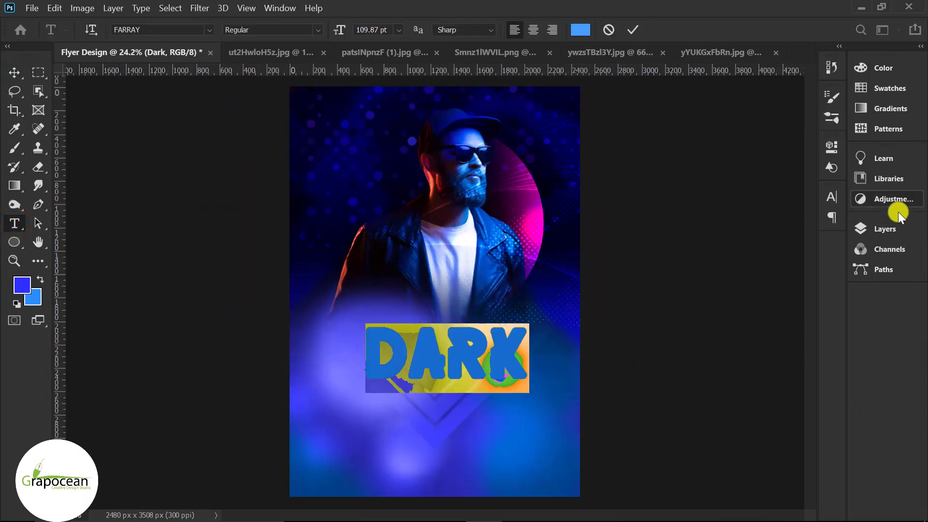
left_click(885, 229)
left_click(830, 194)
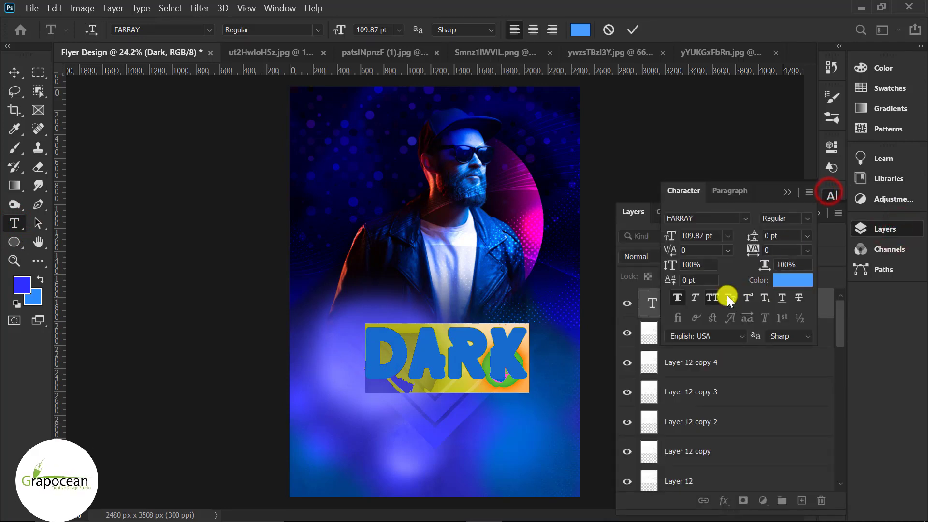
left_click(678, 297)
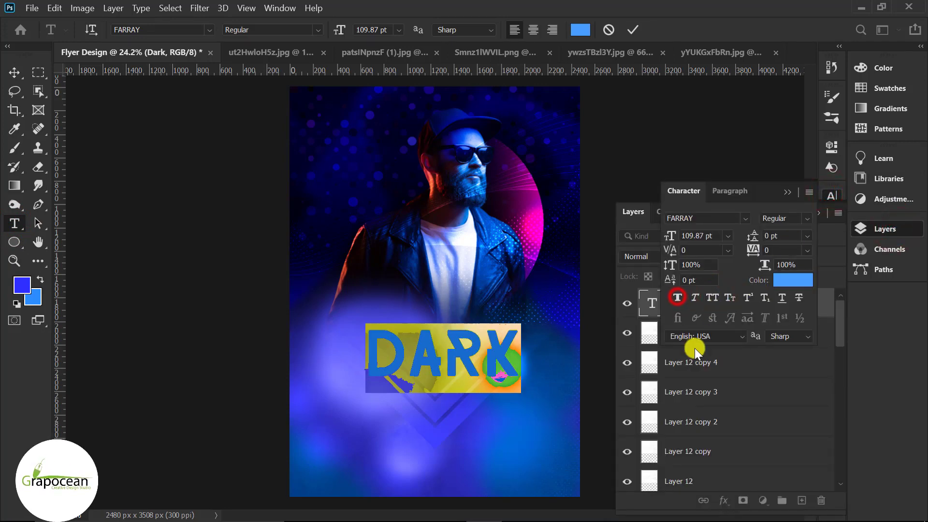
left_click(318, 30)
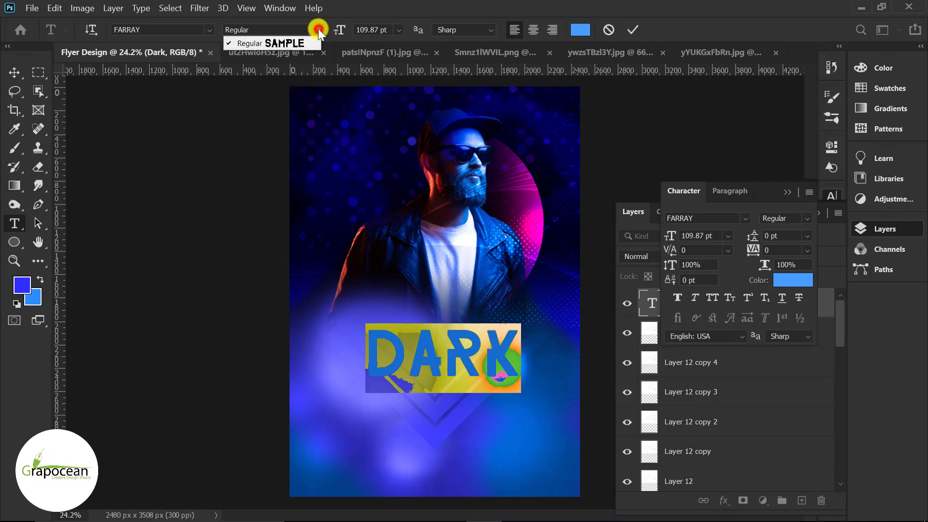
left_click(788, 193)
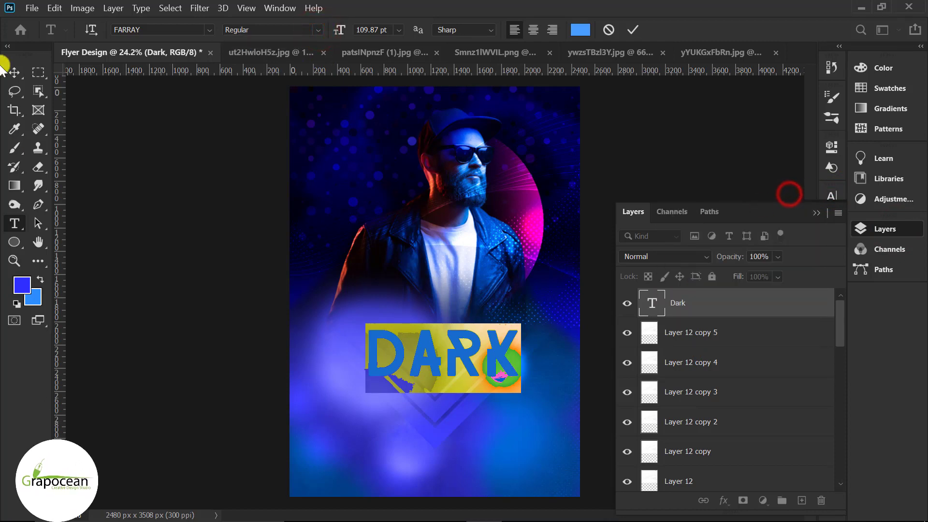
left_click(15, 73)
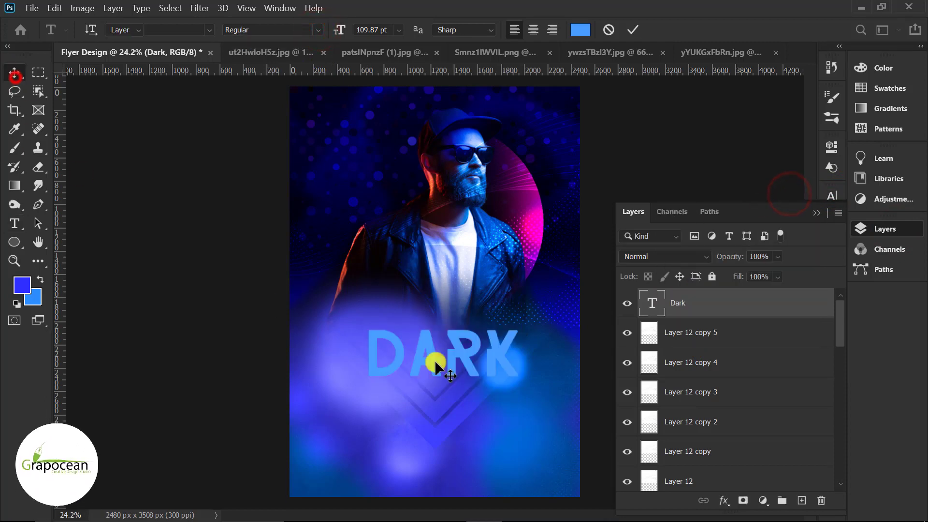
left_click(813, 213)
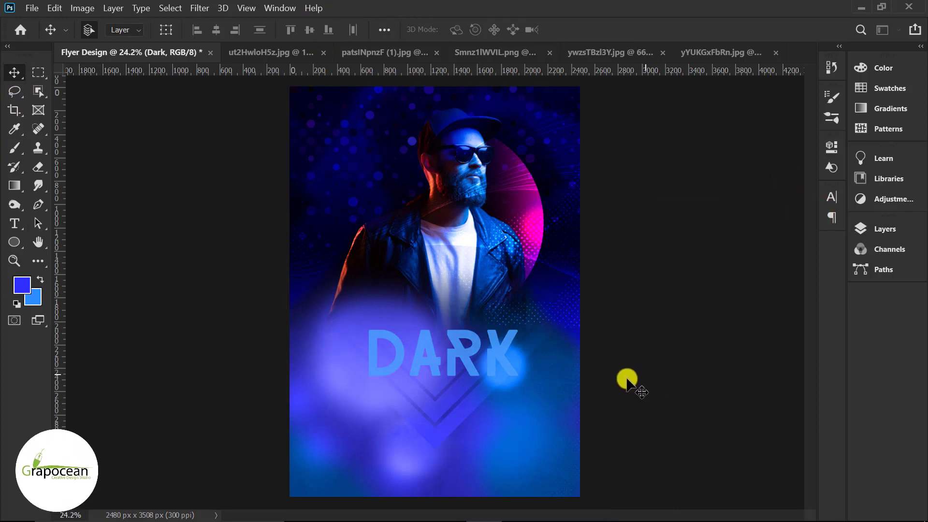
Add 'PART' text at 43.87 pt centred under the DARK title.
left_click(14, 226)
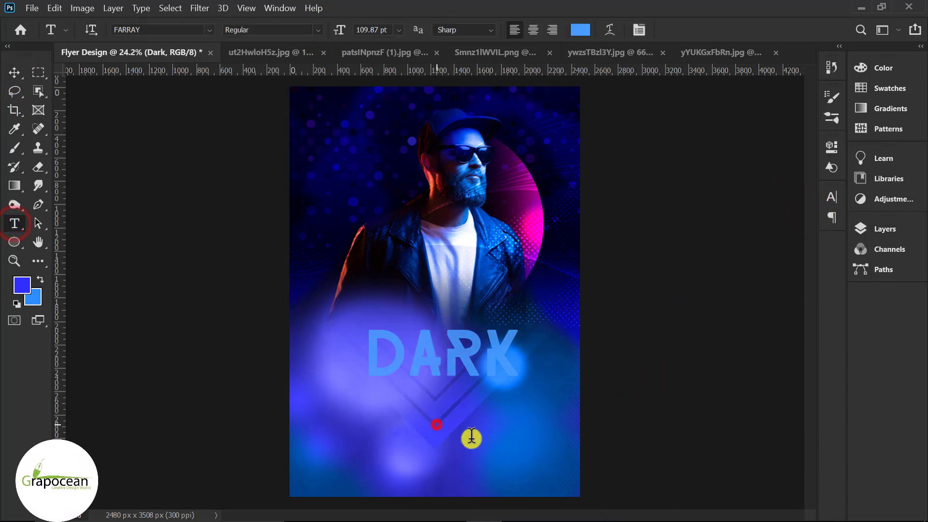
left_click(436, 425)
key("BackSpace")
type("PAR")
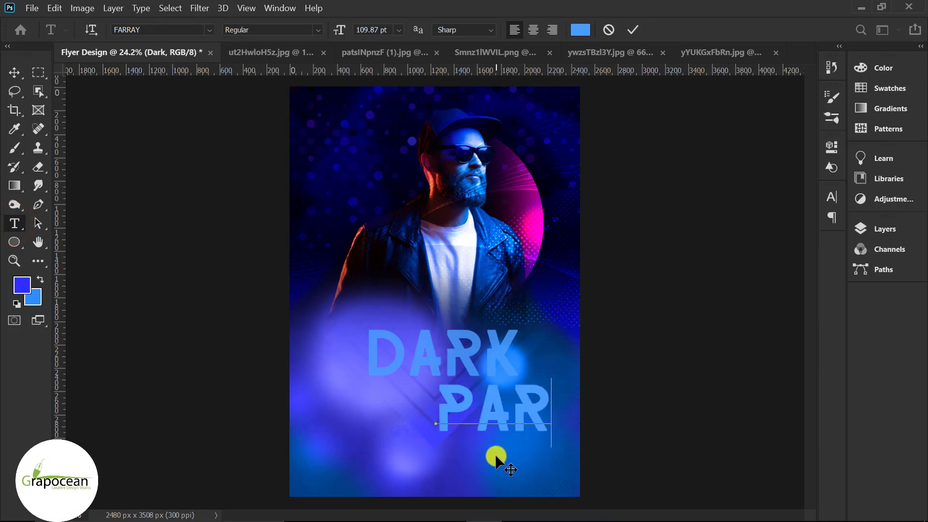
type("T")
left_click_drag(440, 413, 696, 419)
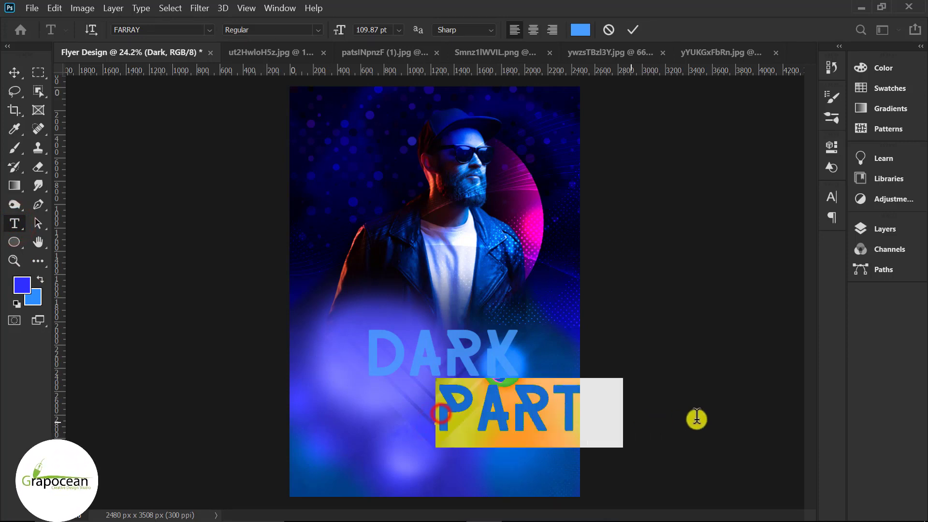
left_click_drag(344, 32, 300, 29)
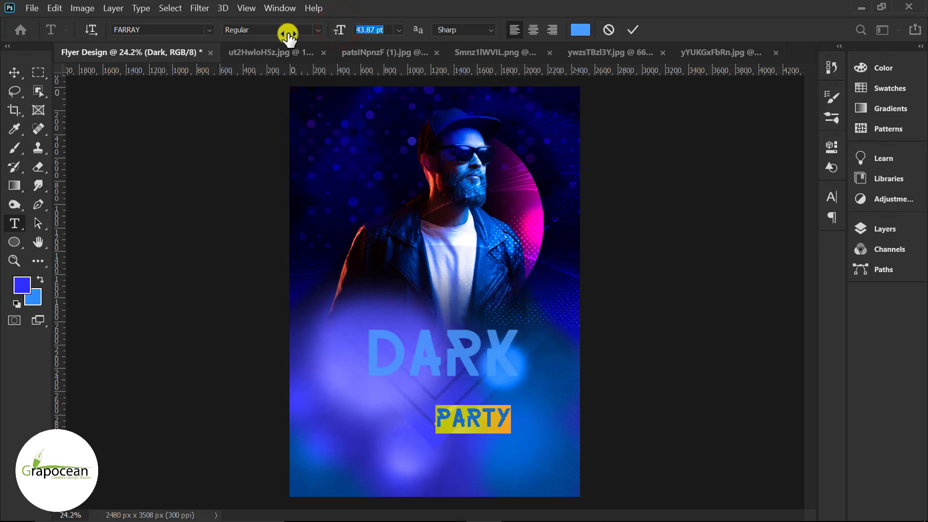
left_click(11, 72)
left_click_drag(456, 395, 462, 397)
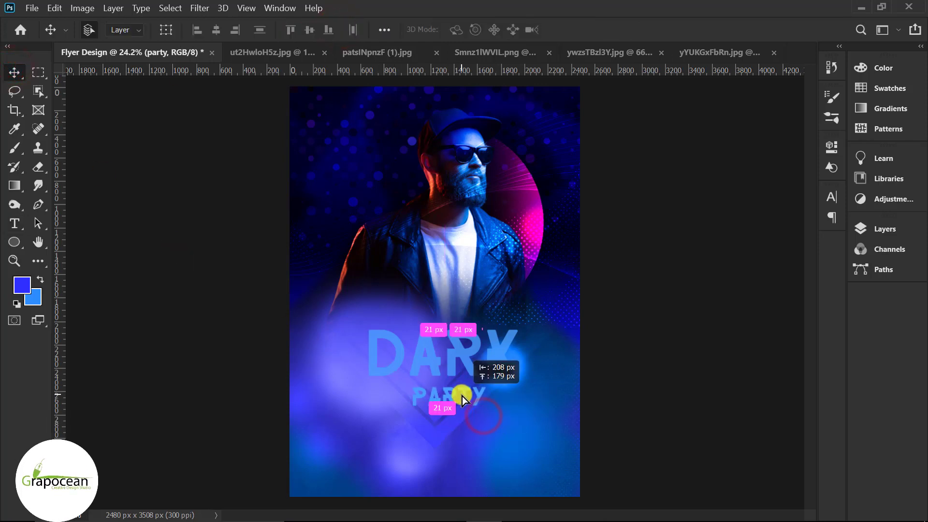
Switch the text to the Blacksword script font so it reads 'Party'.
left_click(15, 223)
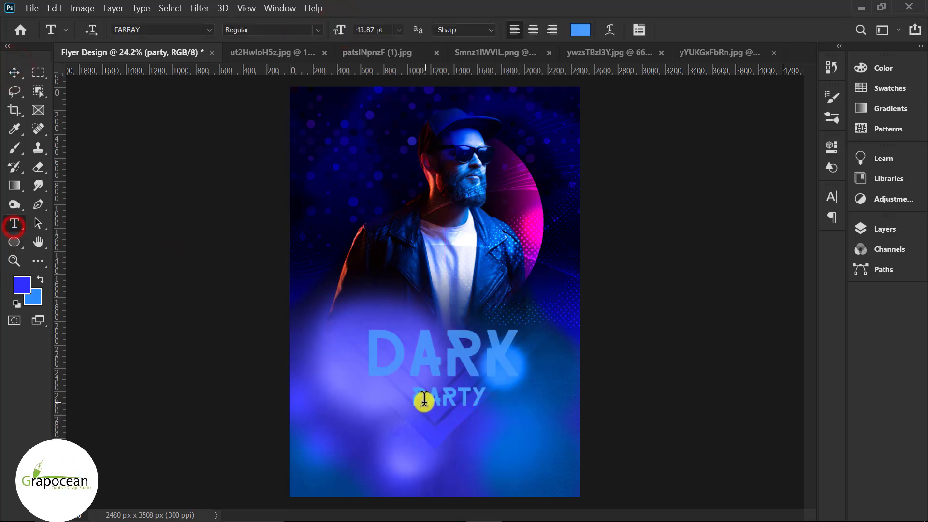
double_click(466, 399)
left_click(207, 29)
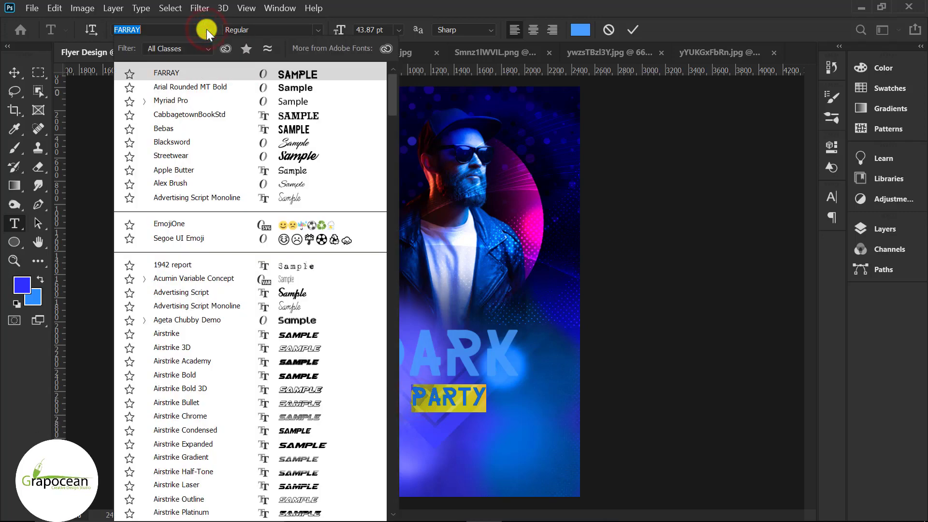
left_click(294, 145)
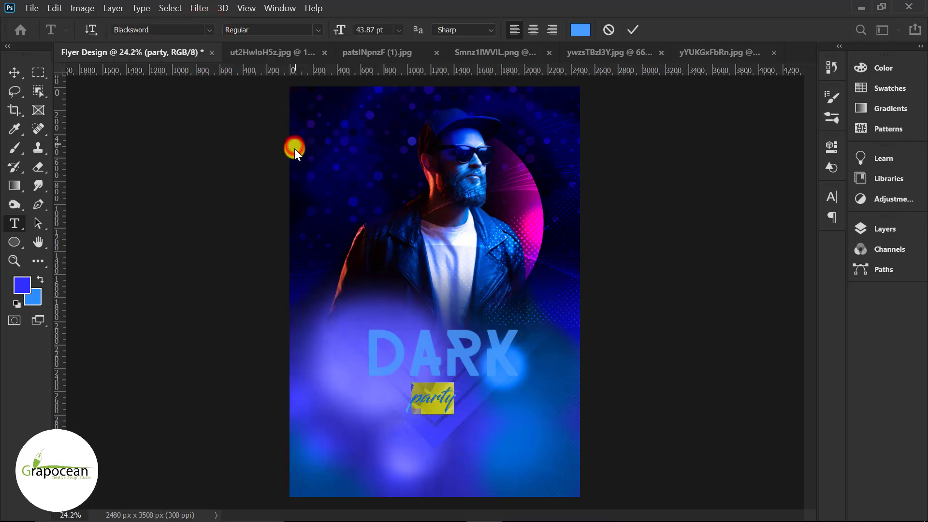
left_click(416, 400)
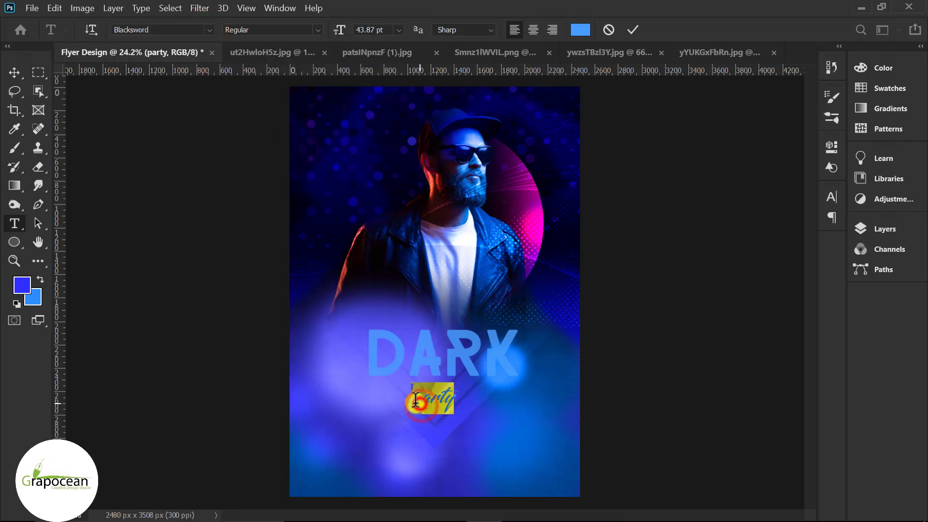
left_click(404, 405)
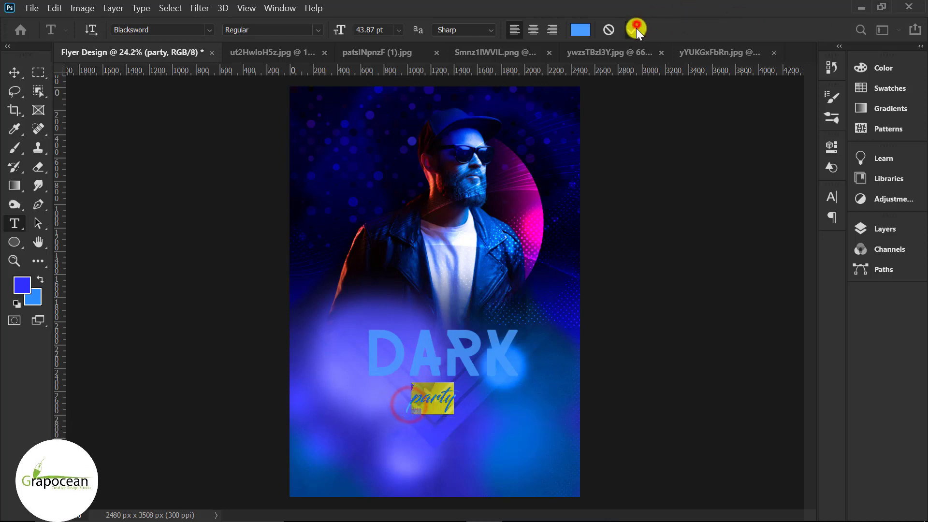
left_click(417, 399)
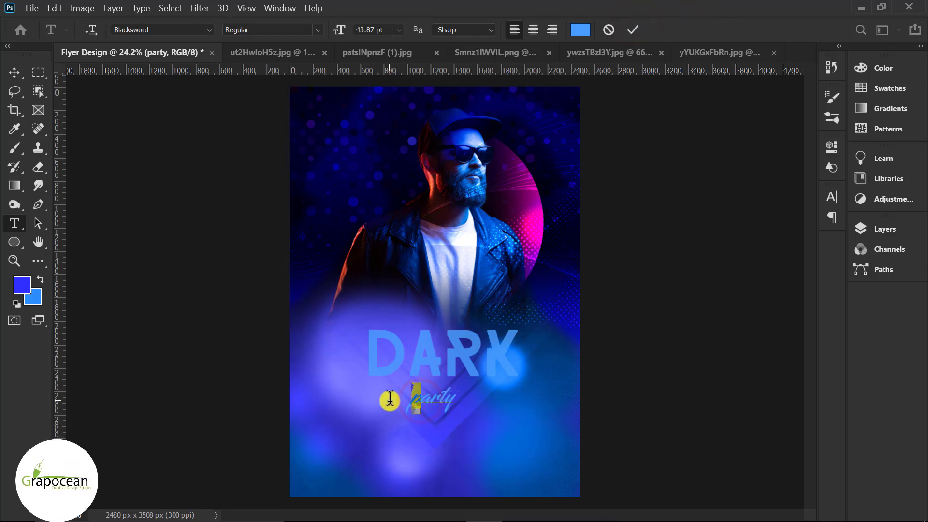
type("P")
left_click(10, 81)
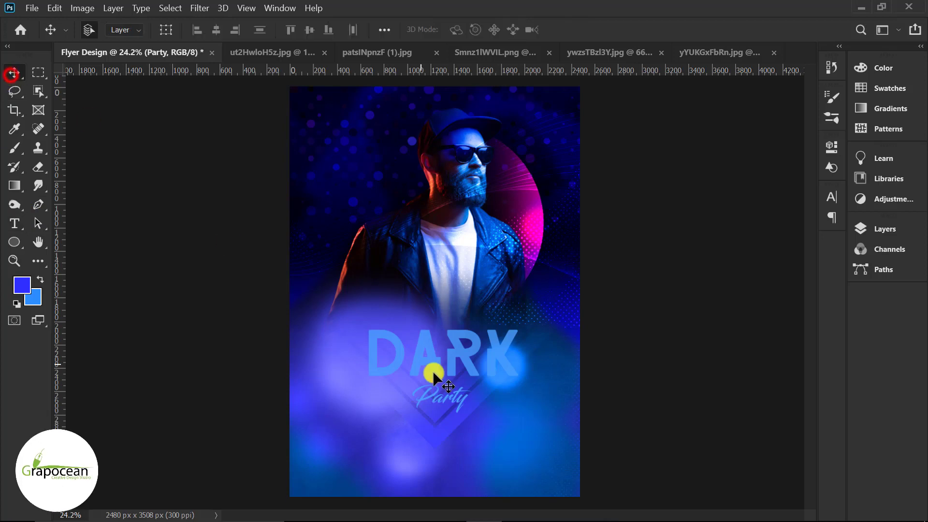
Enlarge the Party text to about 158% with Free Transform.
key("ctrl+t")
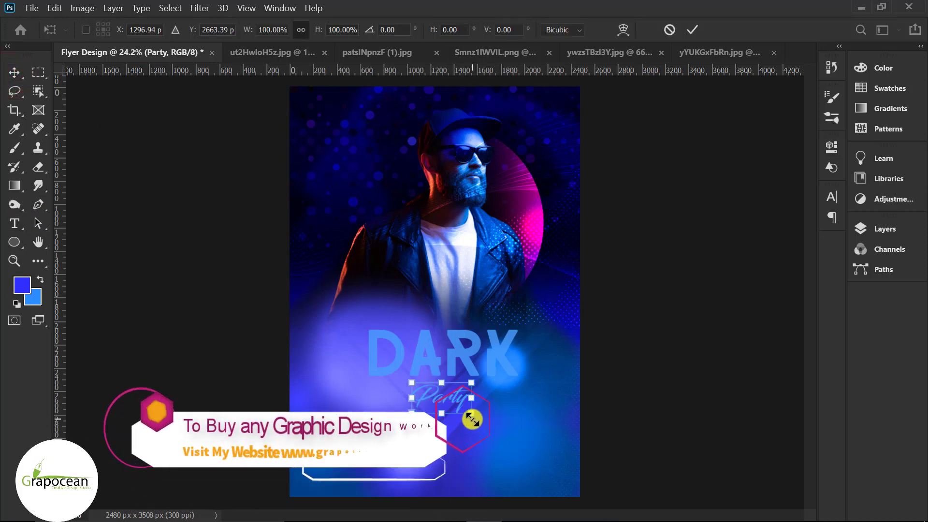
left_click_drag(473, 419, 492, 427)
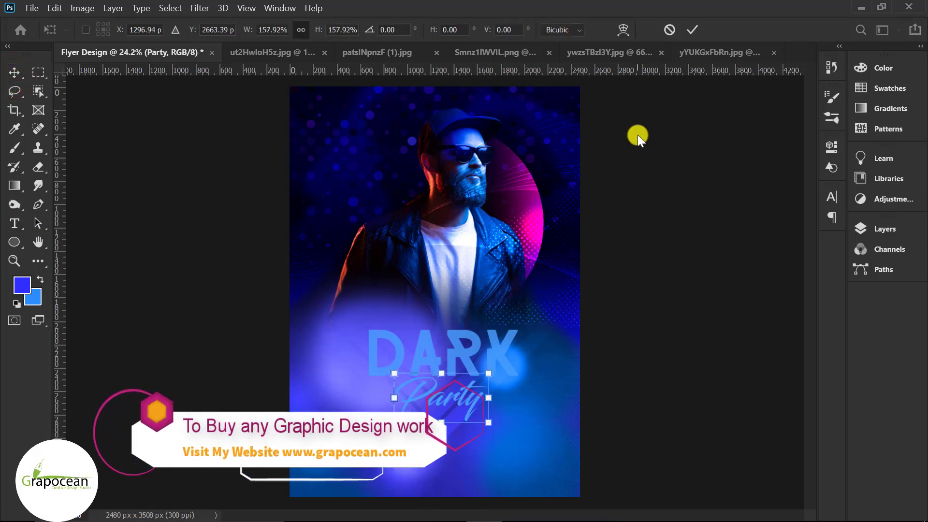
left_click(692, 29)
key("ctrl+minus")
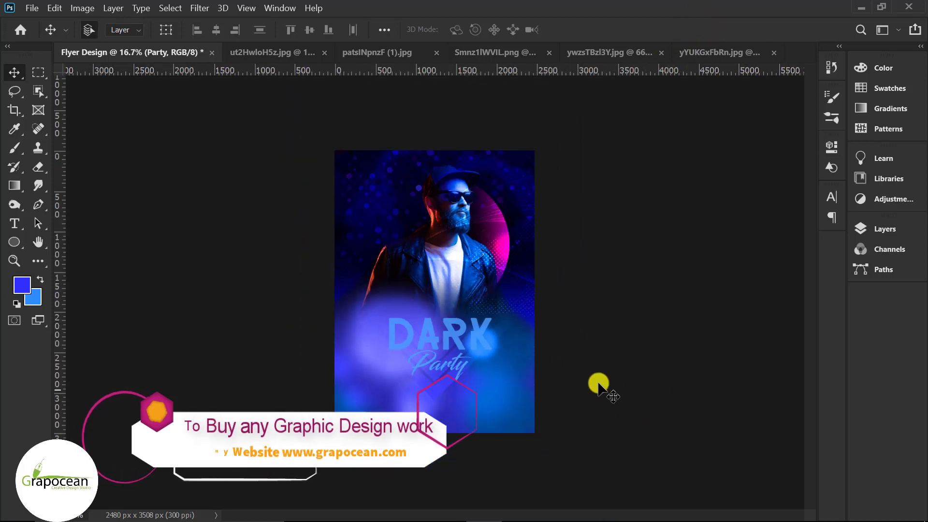
left_click(478, 334)
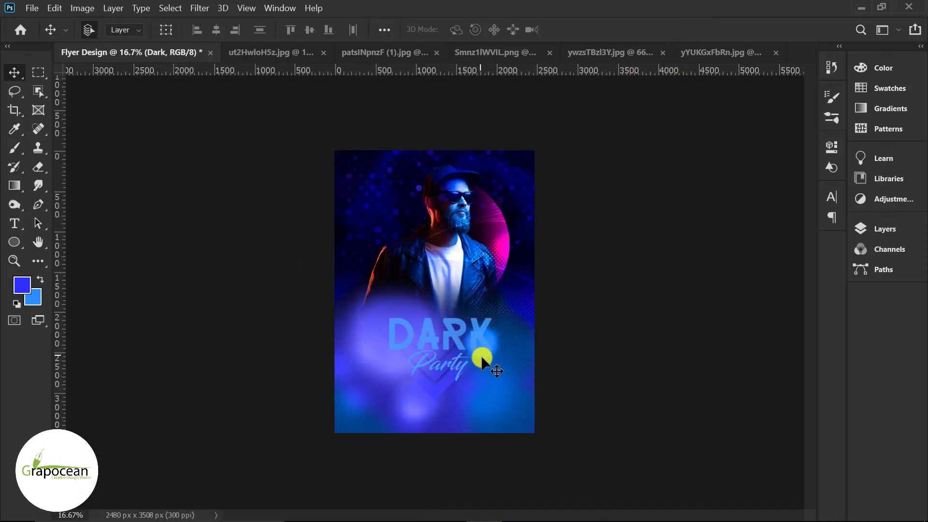
Set the DARK title layer to Color Dodge blending, then reselect the man's Layer 9.
left_click(894, 224)
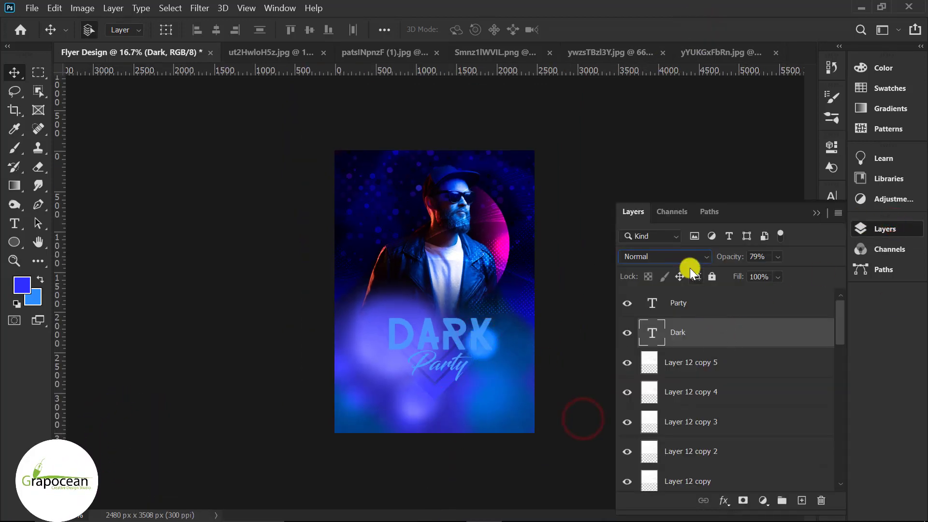
left_click(684, 257)
left_click(658, 286)
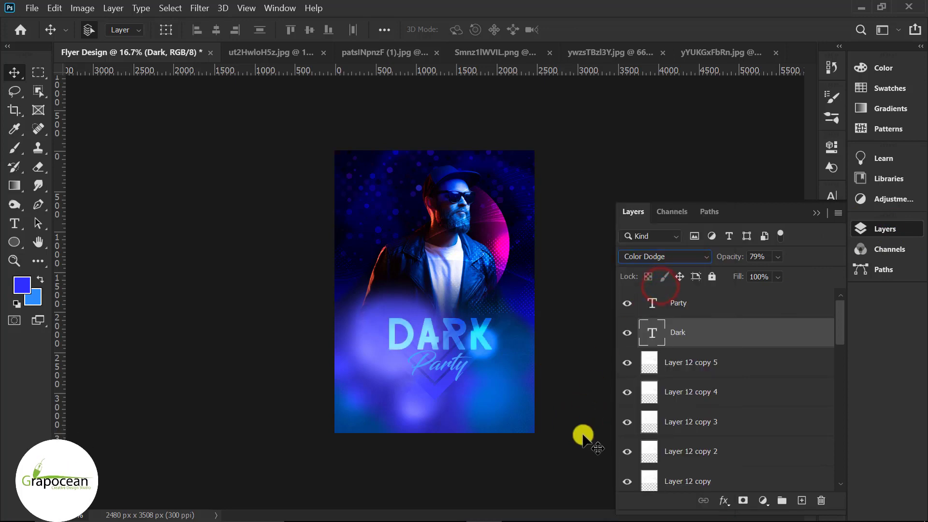
scroll(584, 460, "up", 2)
left_click(493, 285)
left_click(460, 263)
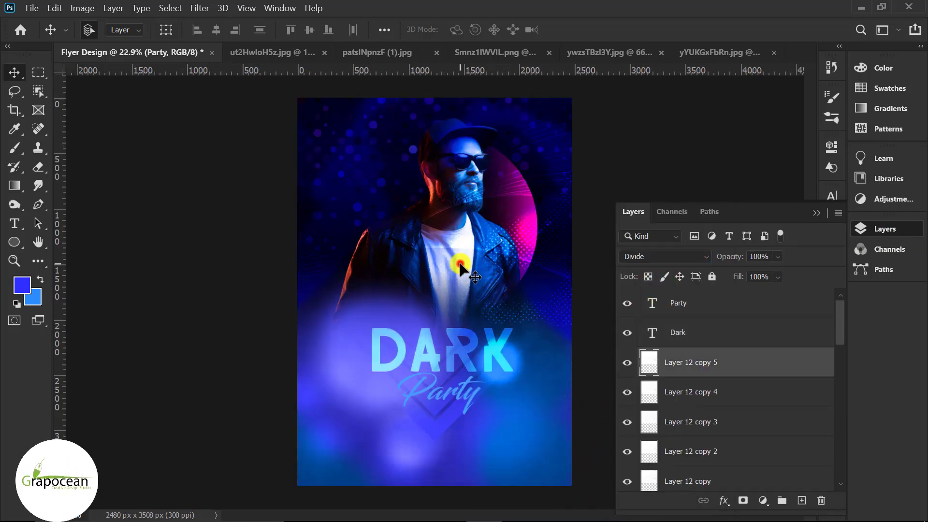
scroll(711, 383, "down", 3)
scroll(686, 396, "down", 2)
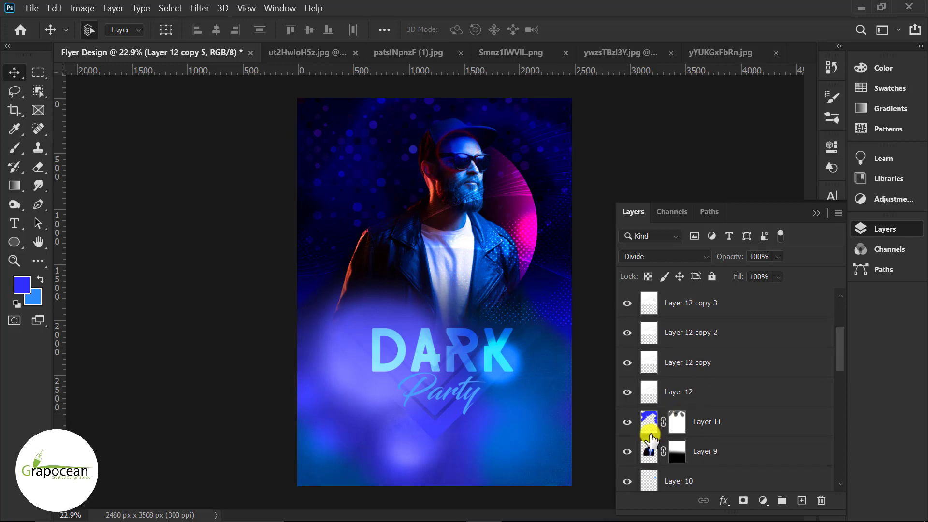
left_click(627, 422)
left_click(702, 421)
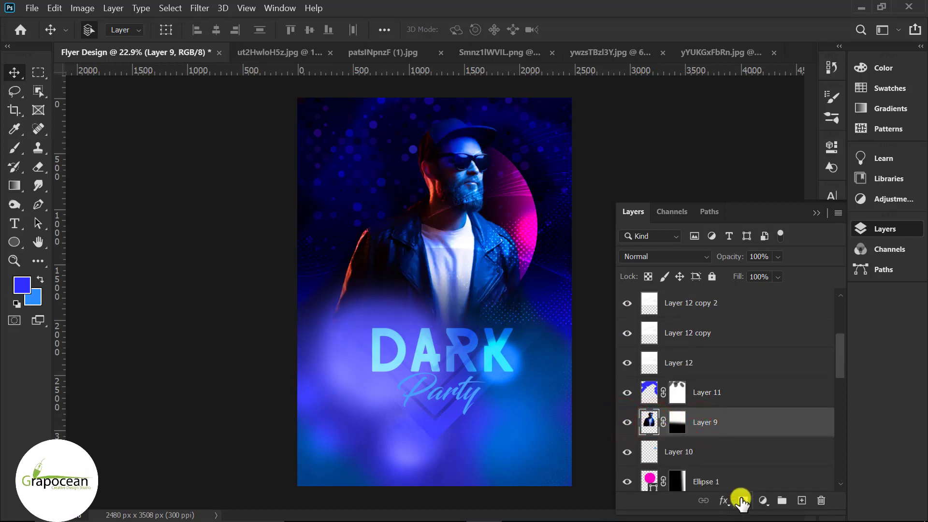
Add a Gradient Map adjustment above Layer 9 and preview it in Vivid Light blending.
left_click(757, 505)
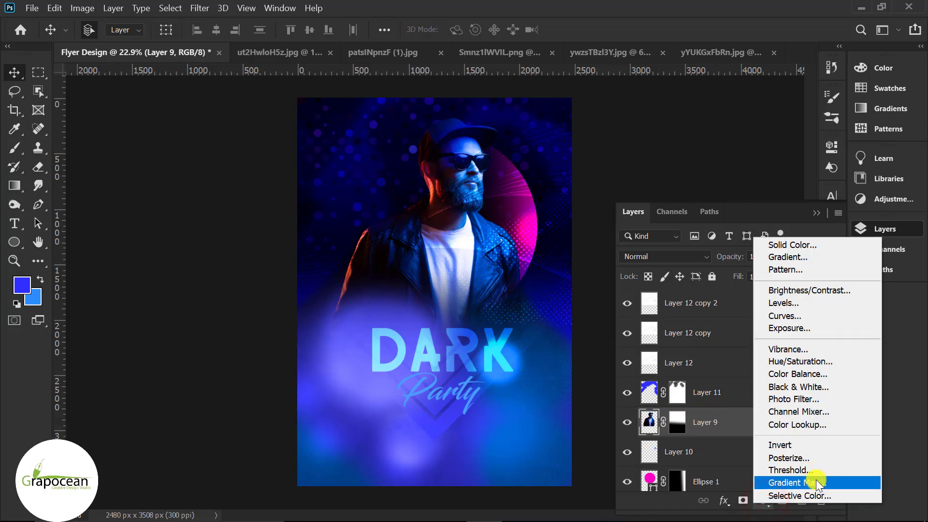
left_click(773, 483)
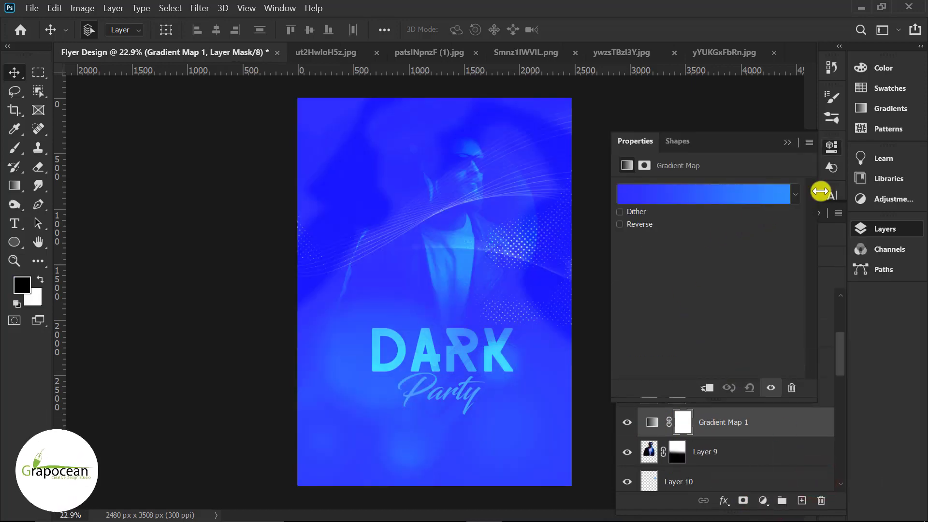
left_click(789, 143)
left_click(686, 253)
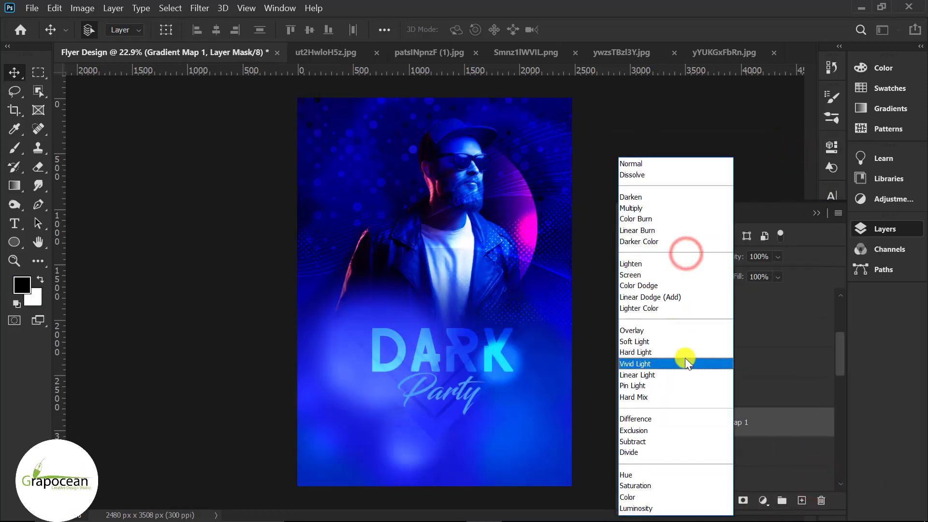
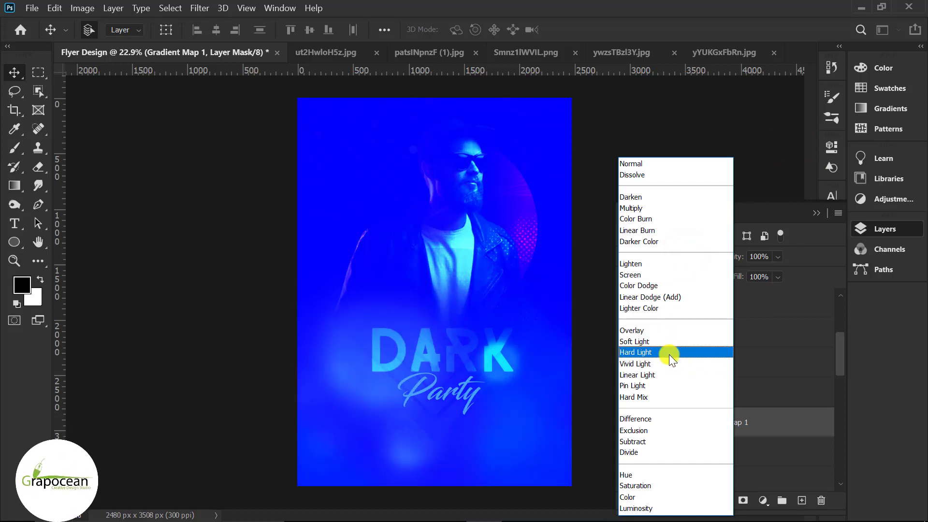
Set Gradient Map 1 to Hard Light at about 24% opacity, then collapse the Layers panel.
left_click(669, 353)
left_click(777, 257)
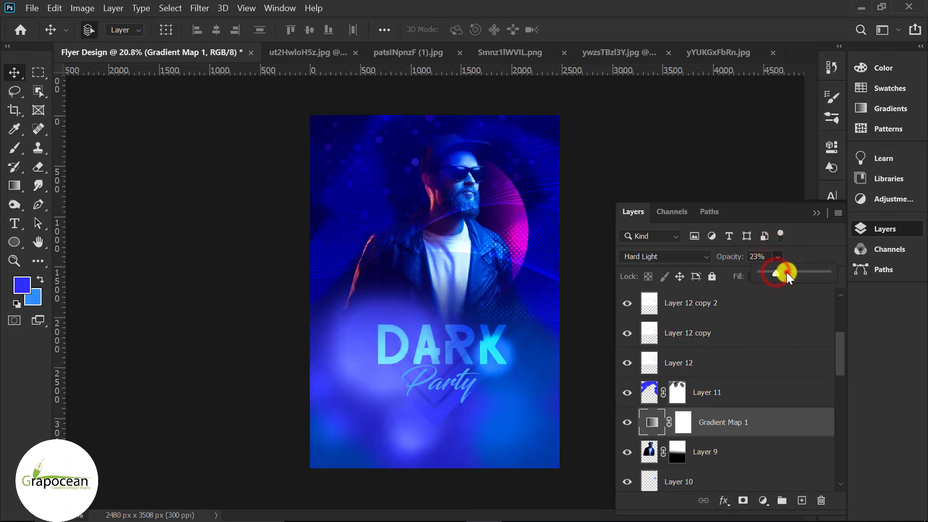
left_click_drag(787, 272, 780, 271)
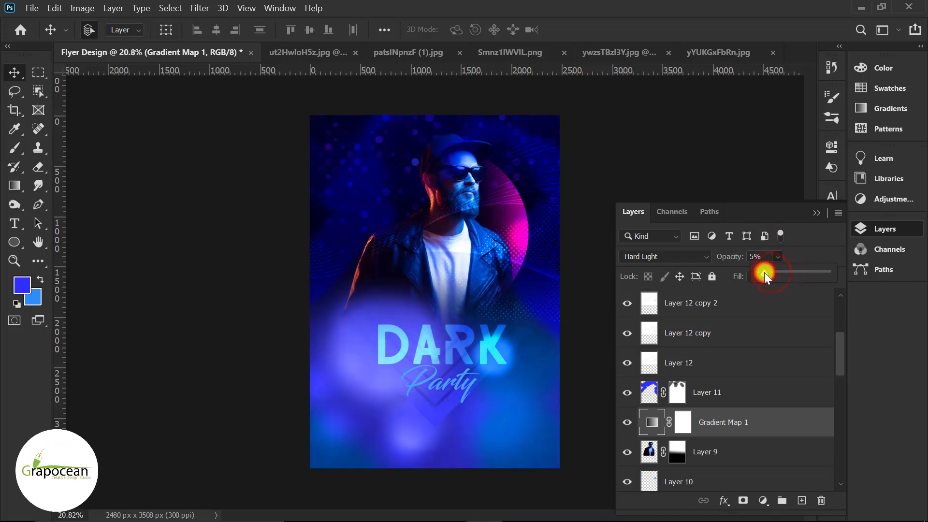
mouse_move(764, 272)
left_mouse_down()
mouse_move(775, 272)
mouse_move(707, 277)
left_mouse_up()
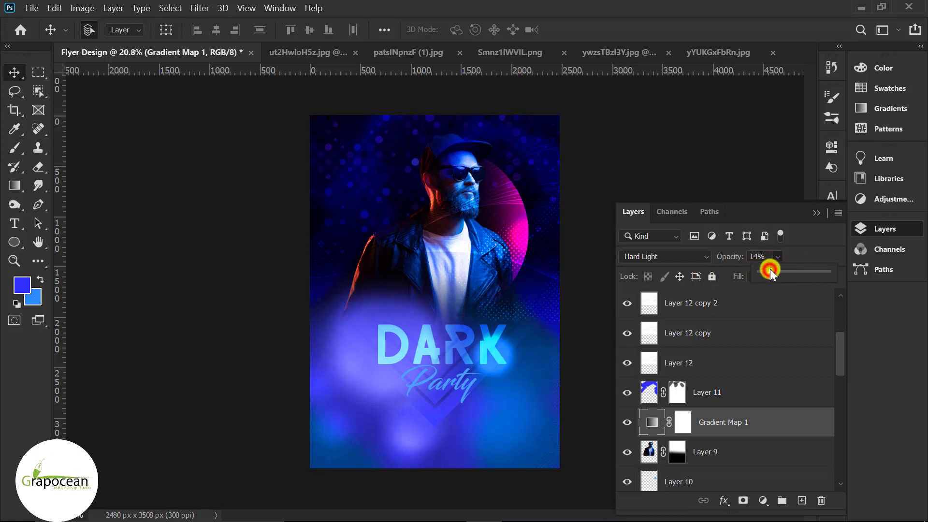
left_click_drag(770, 268, 776, 271)
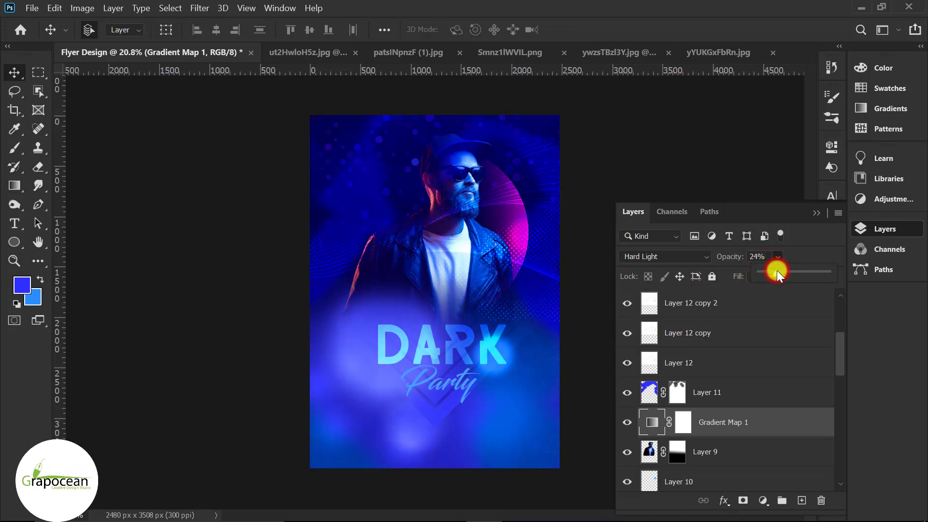
left_click(816, 214)
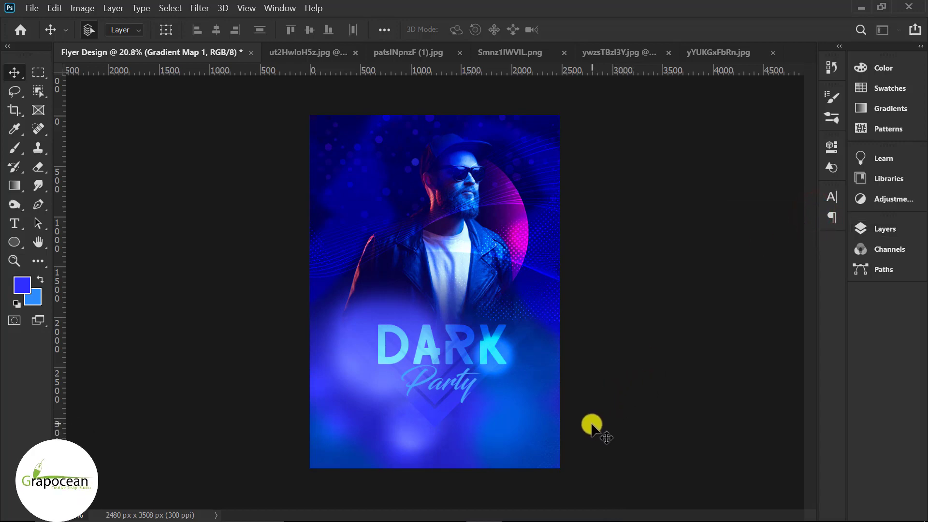
Draw a small rounded-rectangle bar below the Party text and fill it magenta.
scroll(477, 430, "up", 2)
scroll(442, 409, "up", 3)
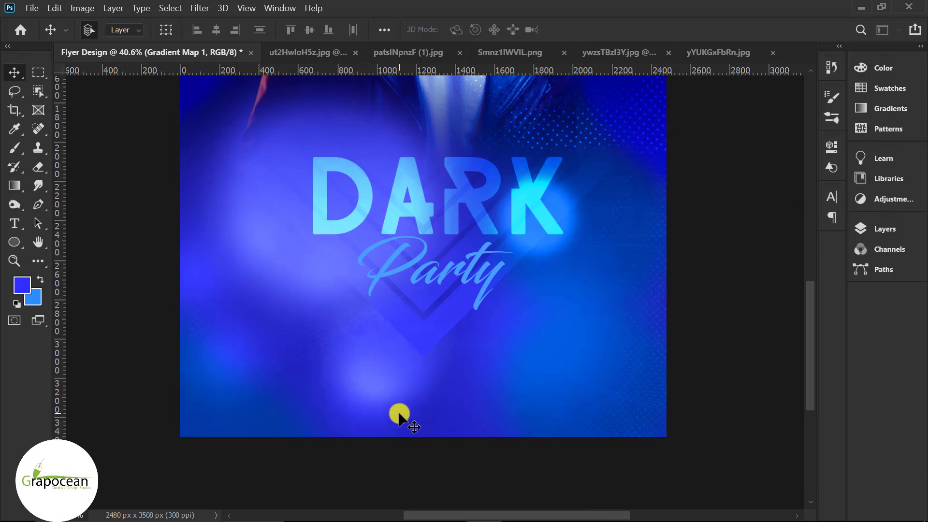
scroll(399, 416, "down", 1)
scroll(421, 424, "down", 2)
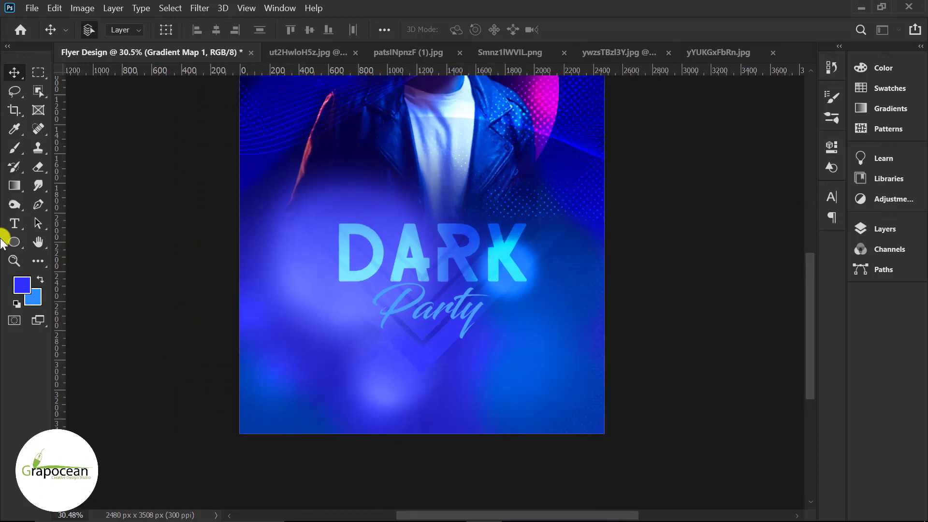
right_click(13, 242)
left_click(63, 253)
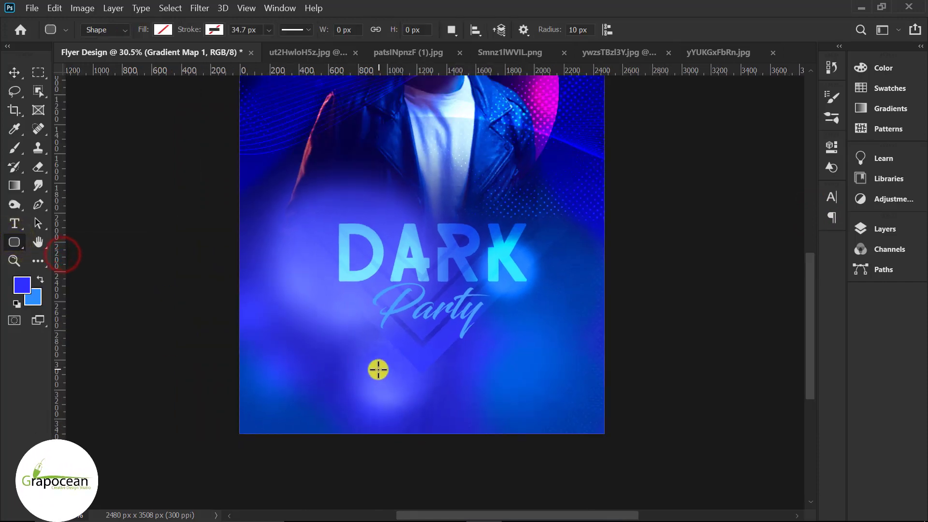
left_click_drag(304, 331, 360, 344)
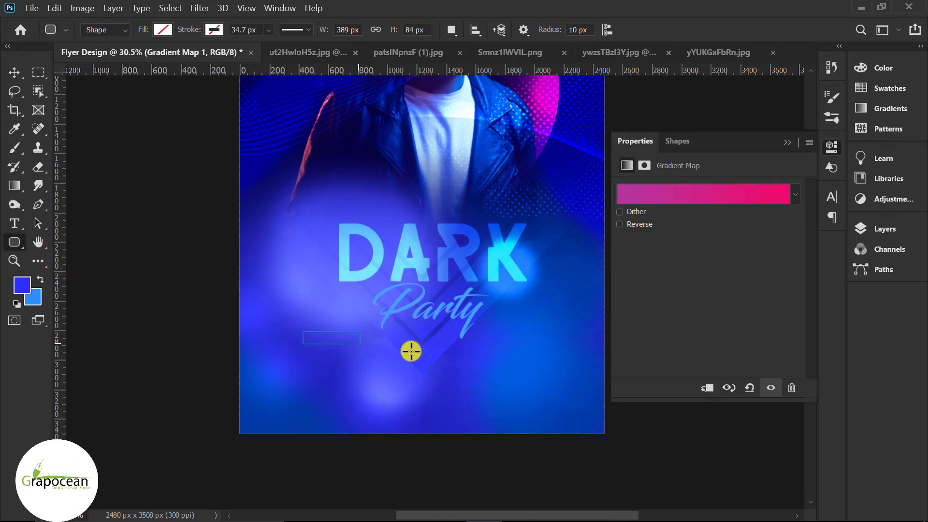
left_click(163, 30)
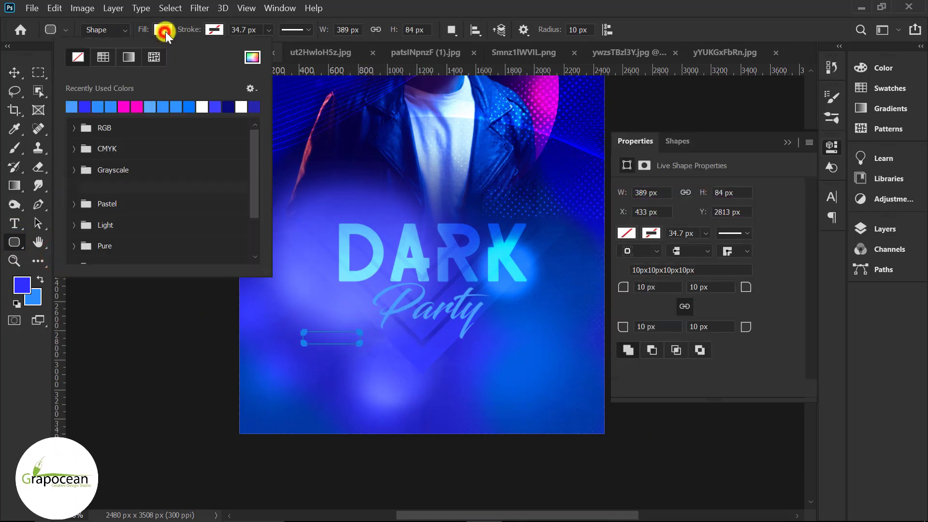
left_click(124, 108)
Deselect the bar and start a new empty text layer beneath it.
key("v")
left_click(116, 344)
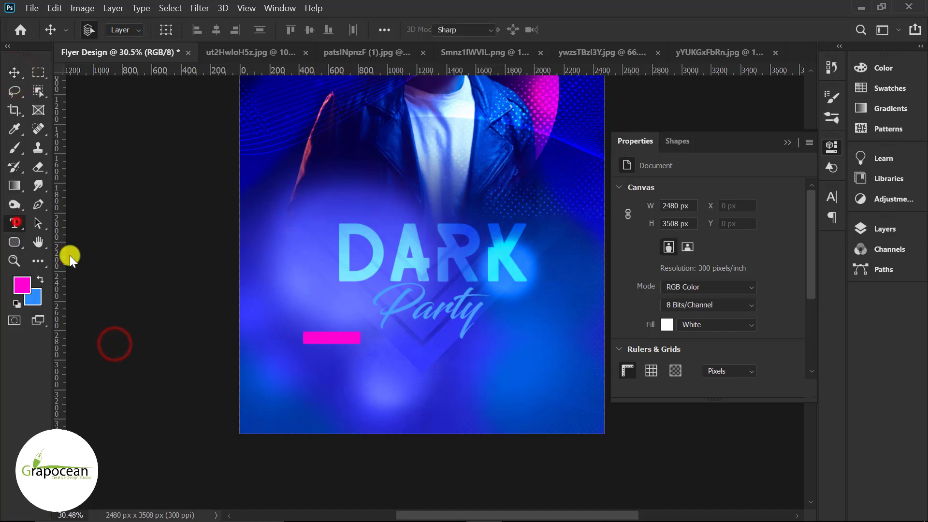
left_click(395, 388)
key("BackSpace")
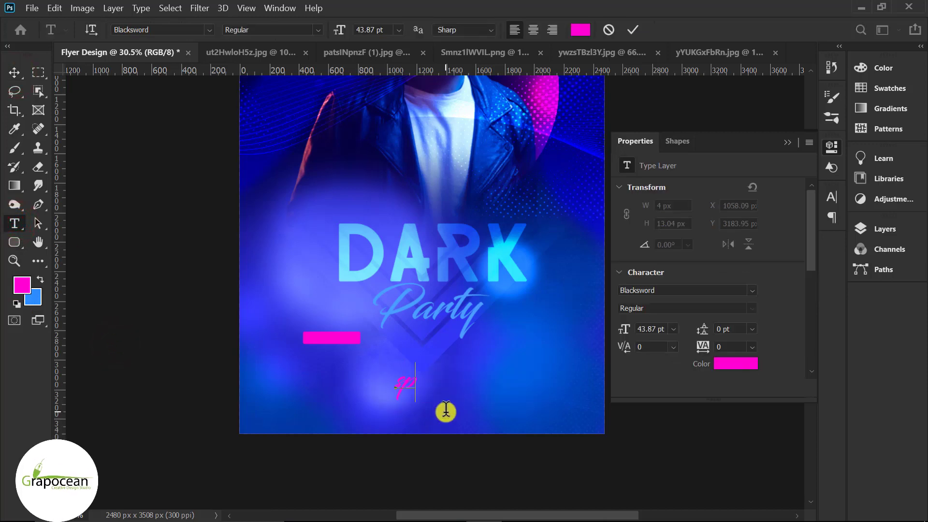
Type 'special guest' and set it in the Myriad Pro font.
type("ecial g")
type("uest")
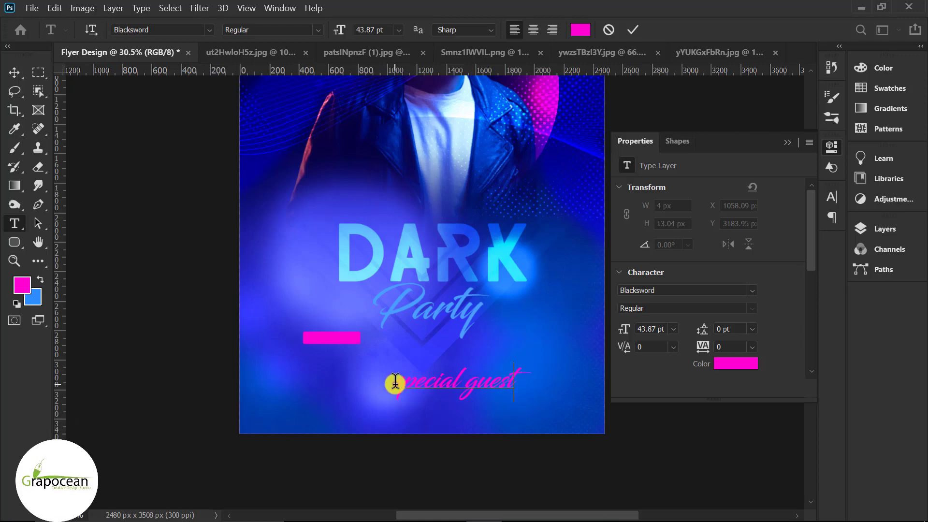
triple_click(395, 382)
left_click(210, 30)
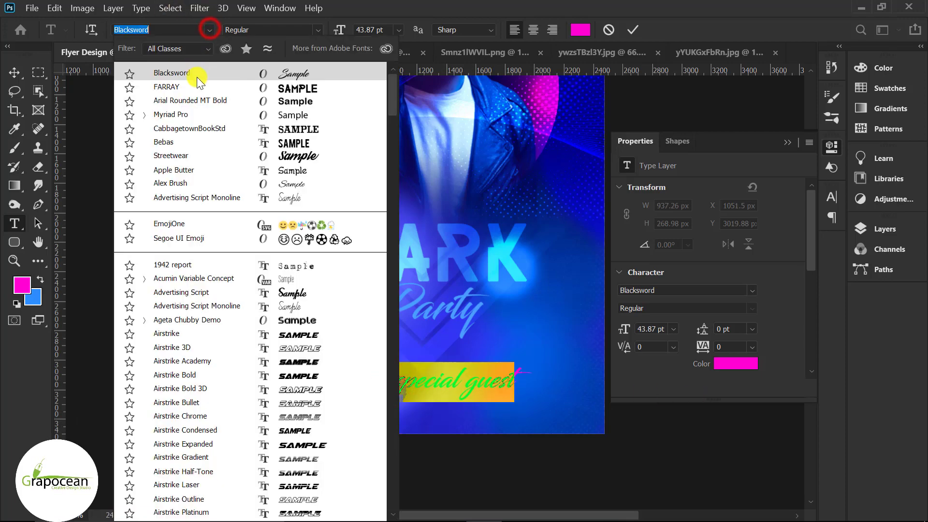
left_click(192, 117)
left_click(406, 382)
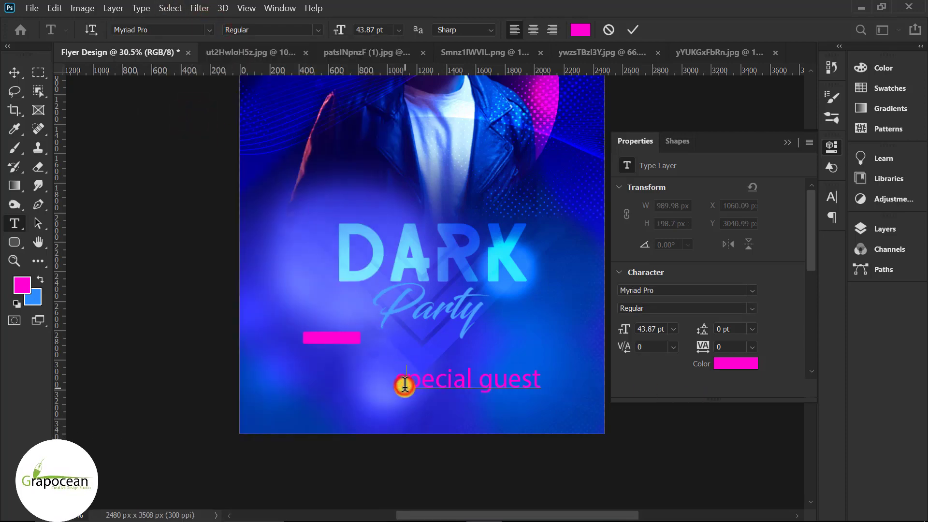
triple_click(542, 386)
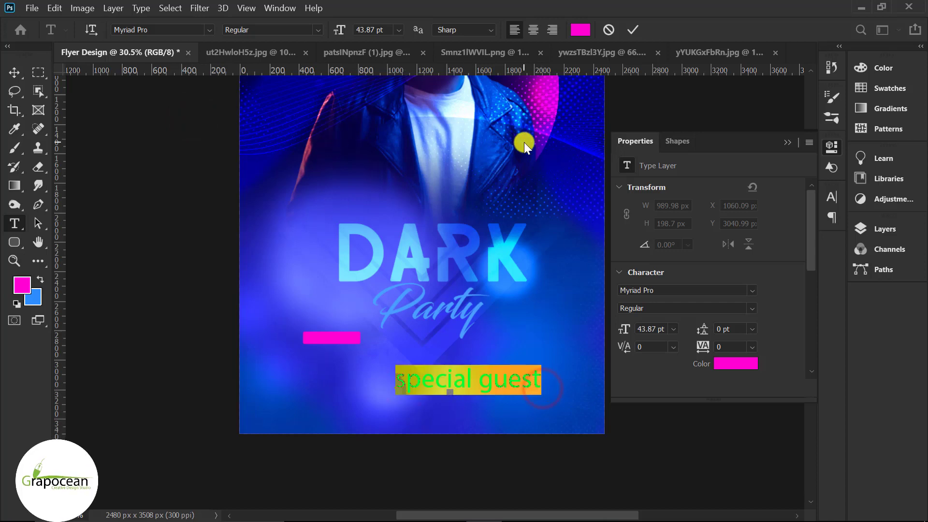
Make the label All Caps, 16.87 pt and white, then move it onto the magenta bar.
left_click(793, 143)
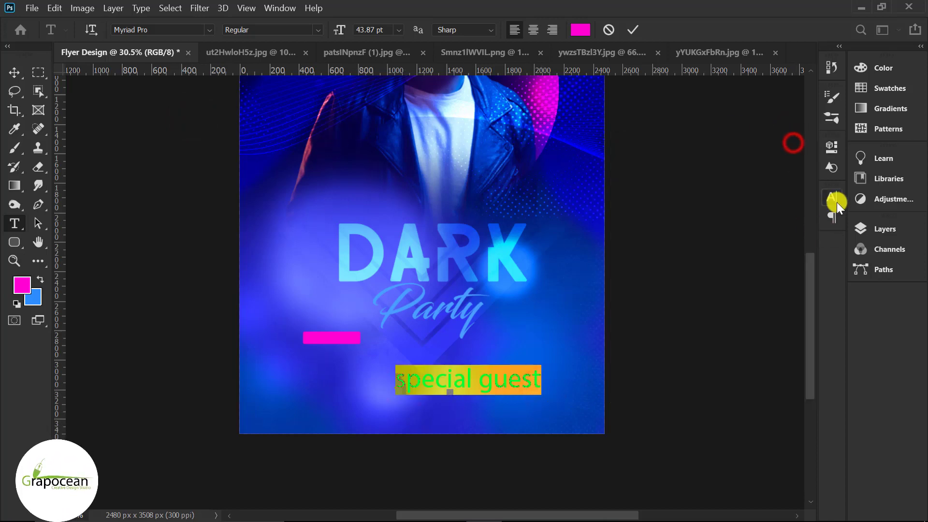
left_click(832, 197)
left_click(713, 297)
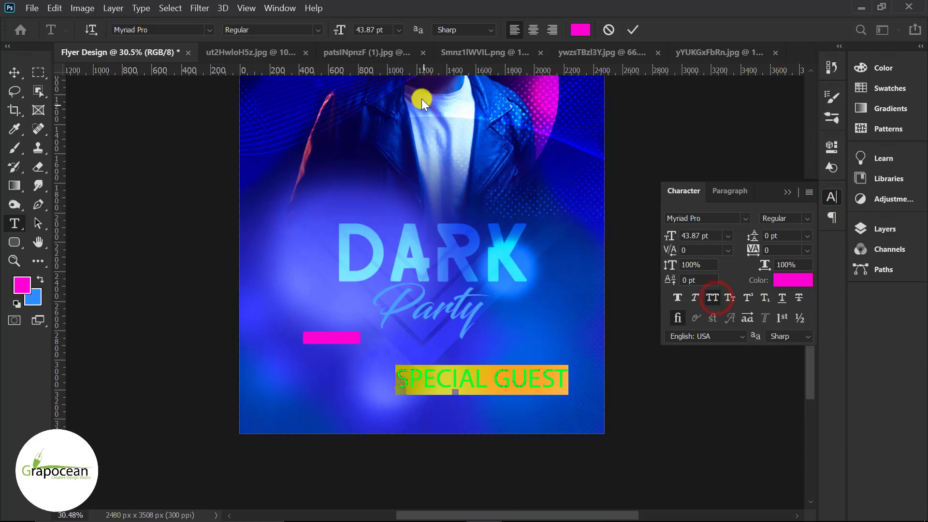
left_click_drag(339, 29, 331, 28)
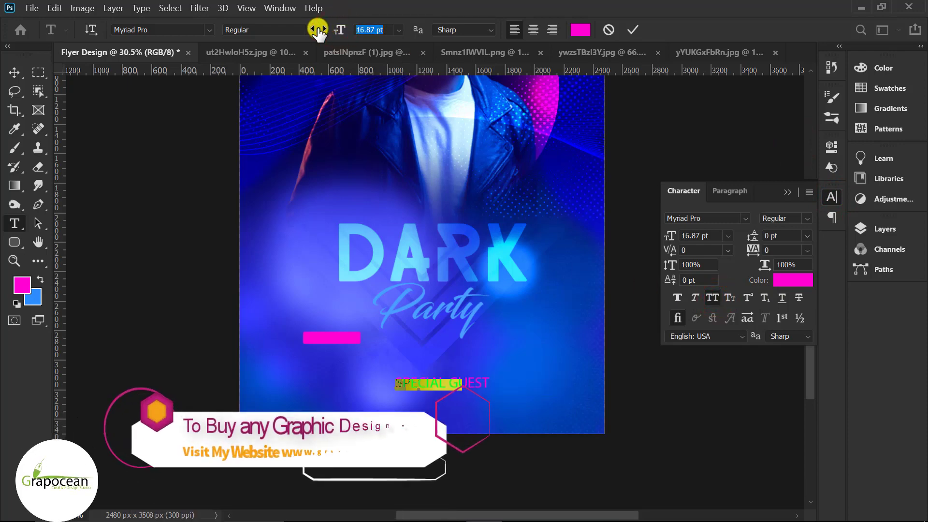
left_click(579, 29)
left_click(588, 288)
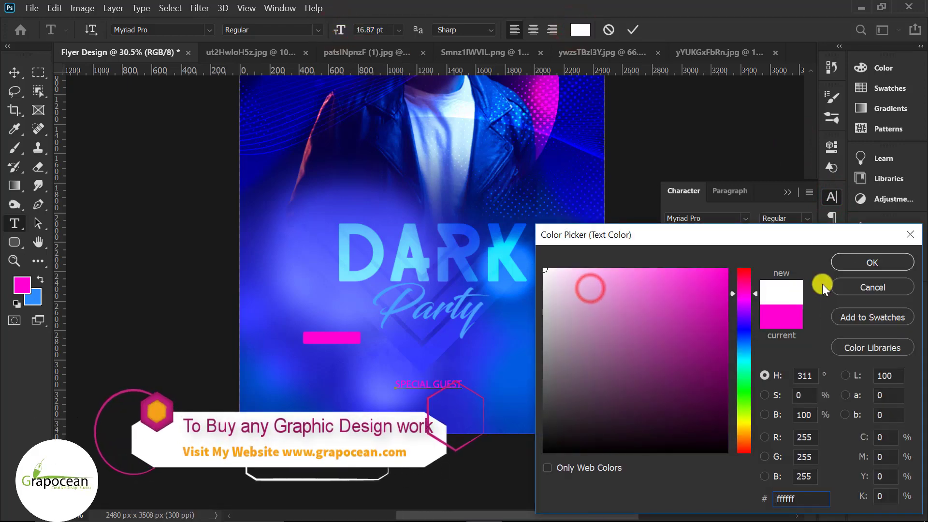
left_click(860, 256)
left_click(8, 70)
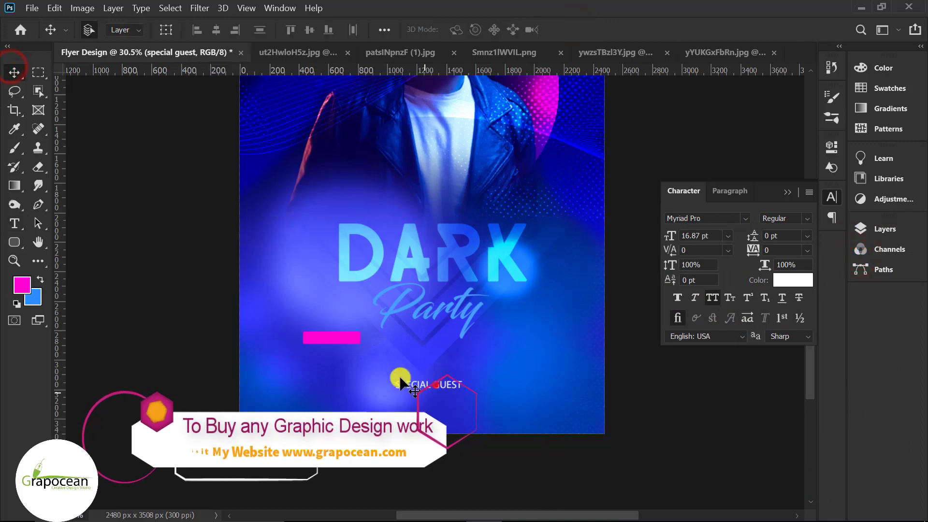
left_click_drag(399, 382, 337, 340)
Scale the SPECIAL GUEST label down to 11.87 pt so it fits inside the magenta bar.
scroll(374, 355, "up", 2)
scroll(374, 356, "up", 3)
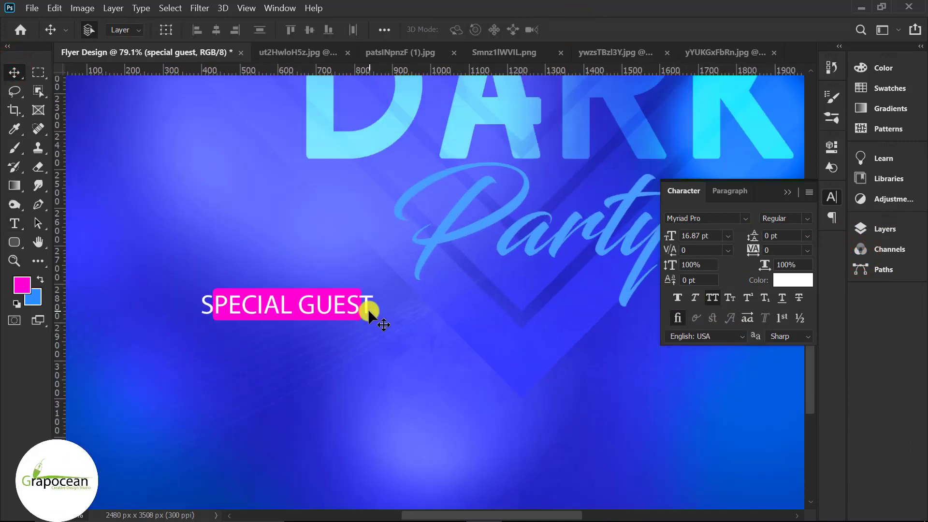
key("ctrl+t")
left_click_drag(382, 323, 348, 314)
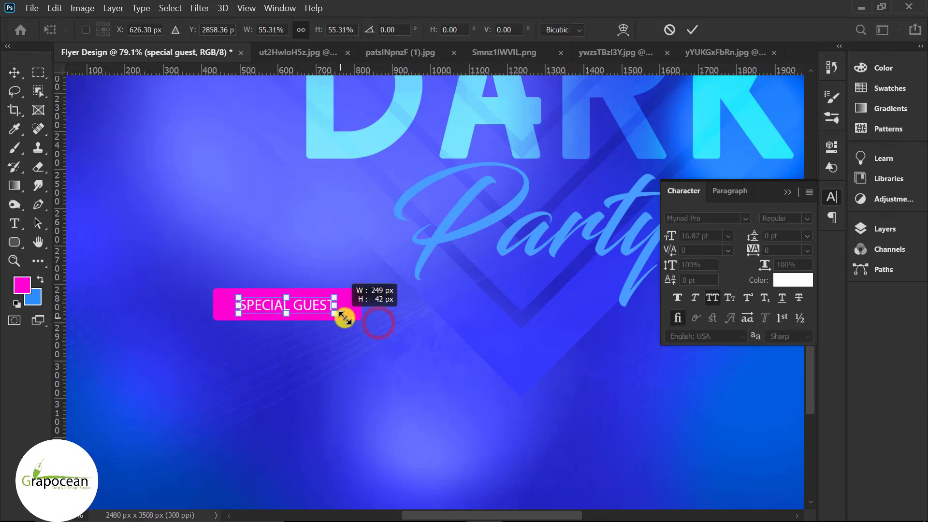
left_click(693, 30)
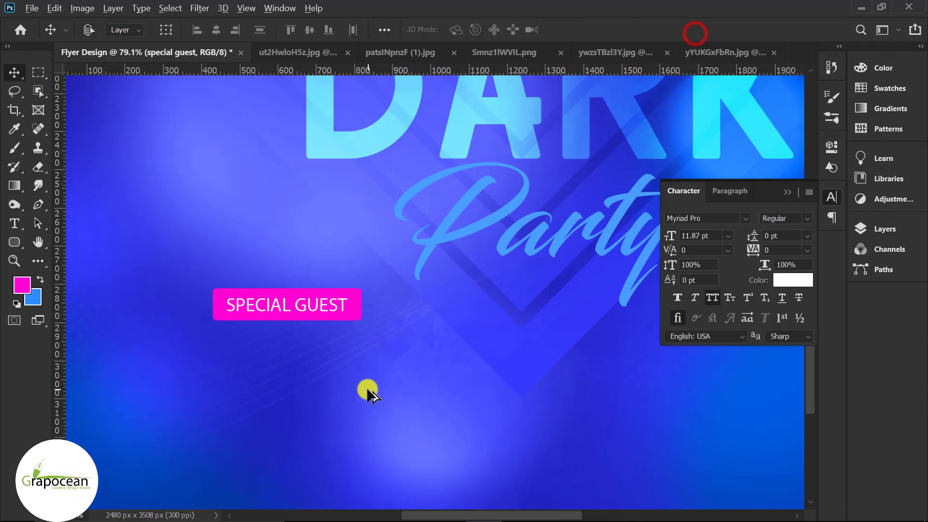
scroll(367, 393, "down", 2)
scroll(368, 393, "up", 1)
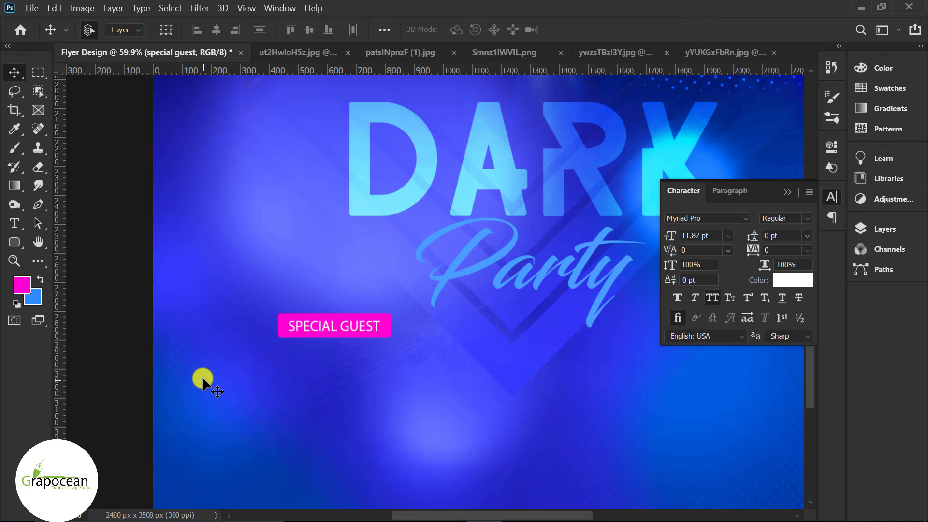
left_click(14, 223)
Type 'DJ MIMAL' below the label and make MIMAL Myriad Pro Bold.
left_click(311, 394)
type("D")
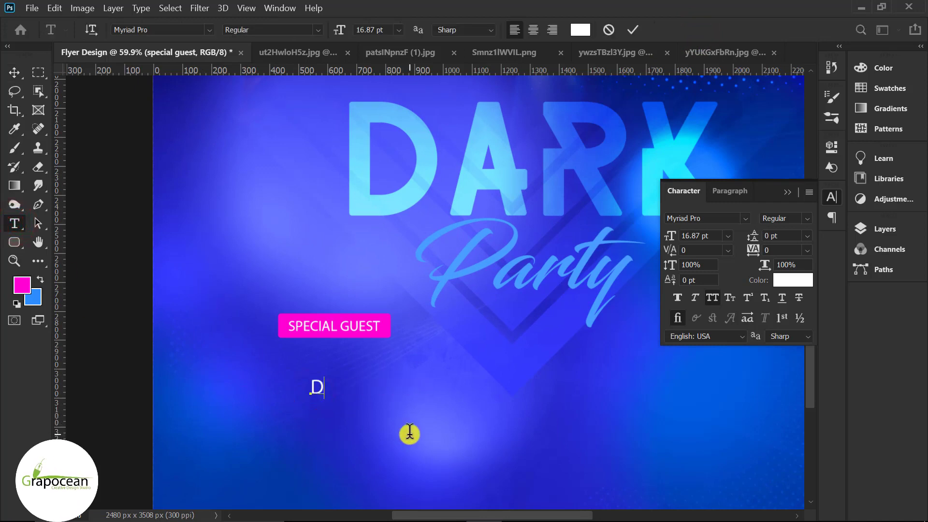
type("J MIMA")
type("L")
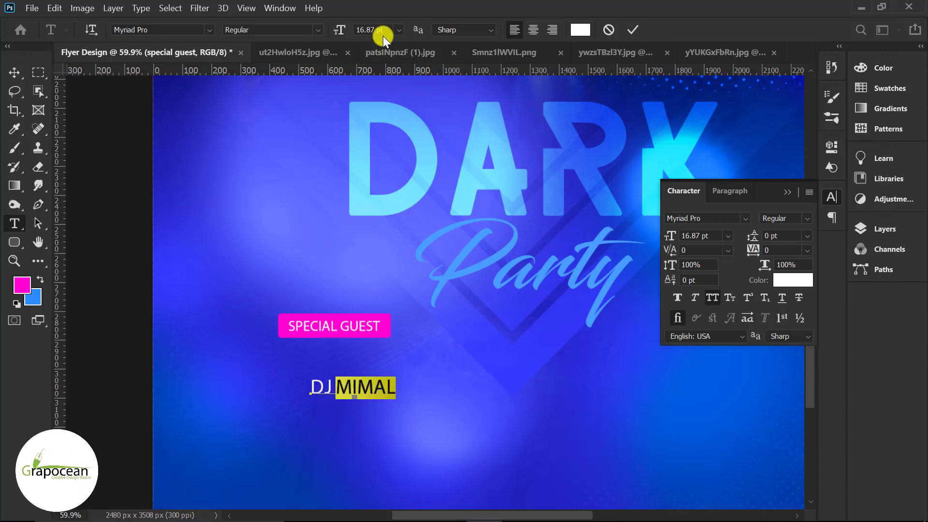
left_click(315, 29)
left_click(293, 67)
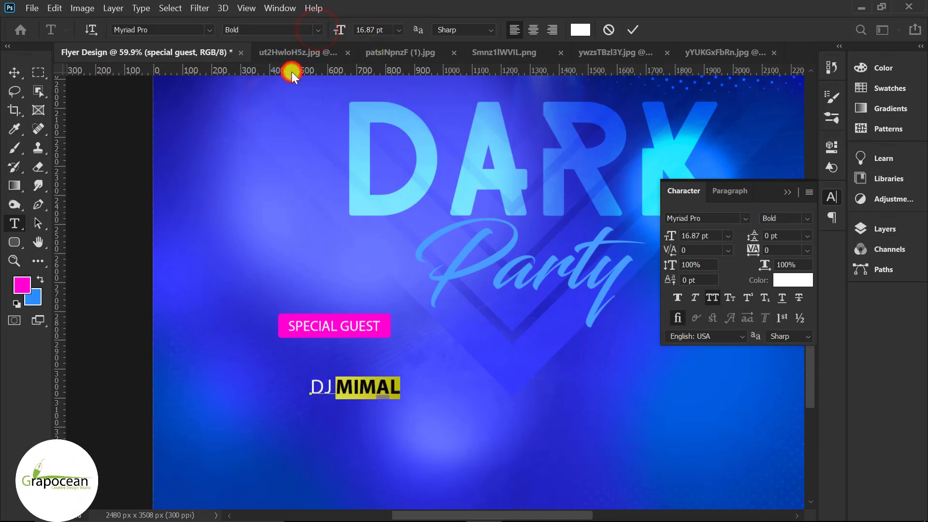
Turn off All Caps on DJ so it reads Dj, and move the line under SPECIAL GUEST.
double_click(331, 394)
left_click(832, 198)
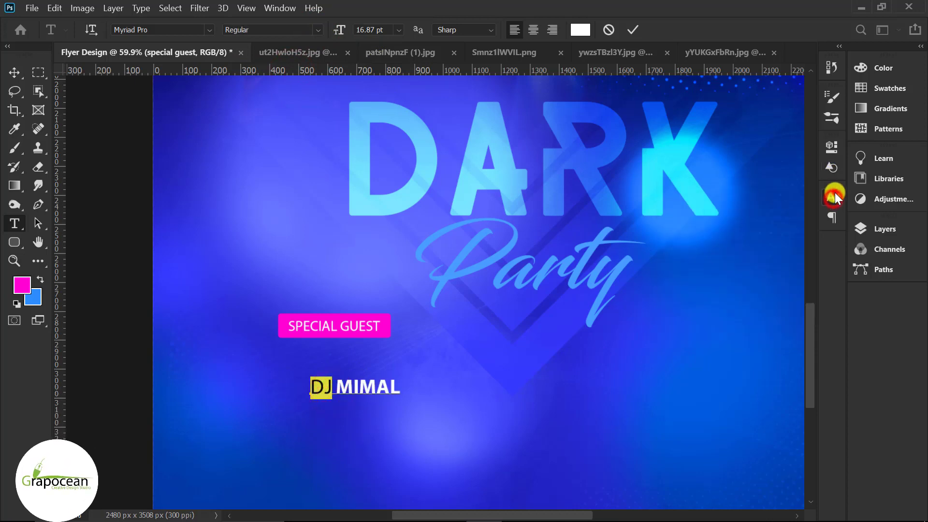
left_click(710, 297)
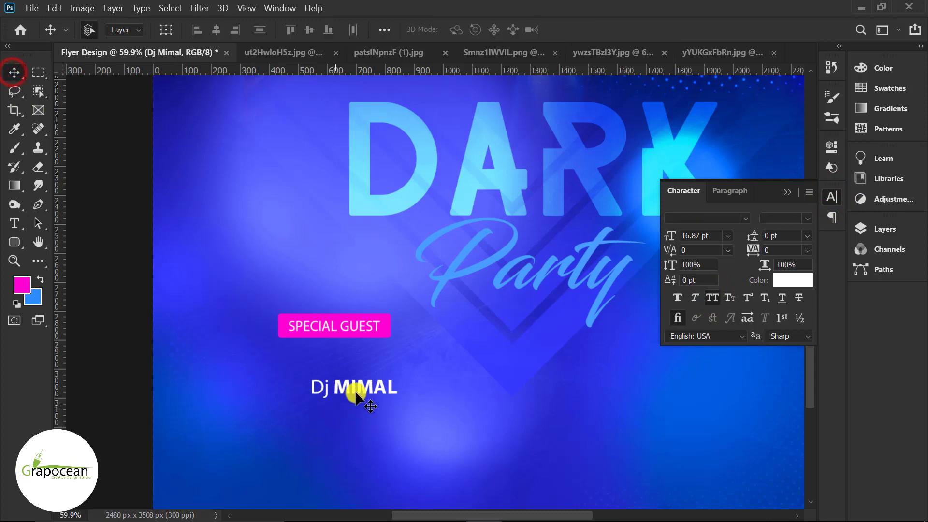
left_click_drag(356, 387, 338, 362)
scroll(435, 416, "down", 5)
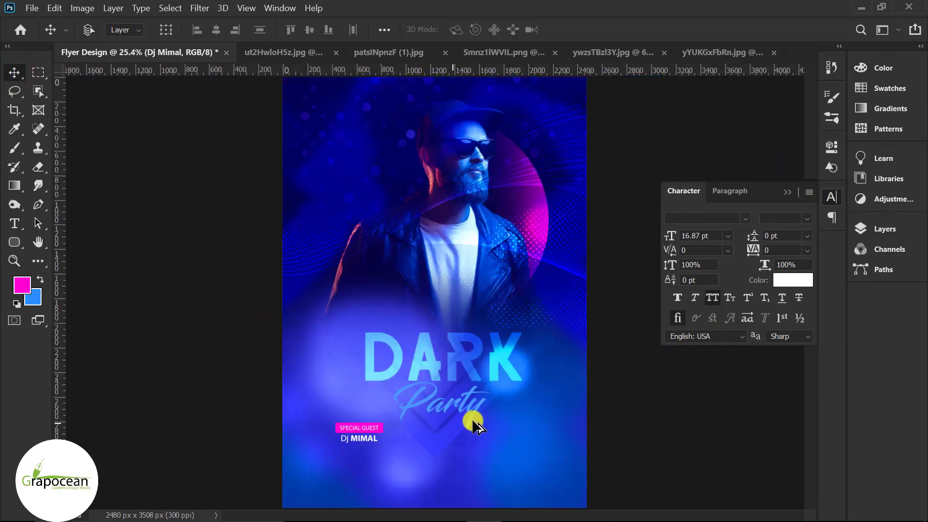
scroll(409, 420, "up", 3)
scroll(409, 420, "down", 1)
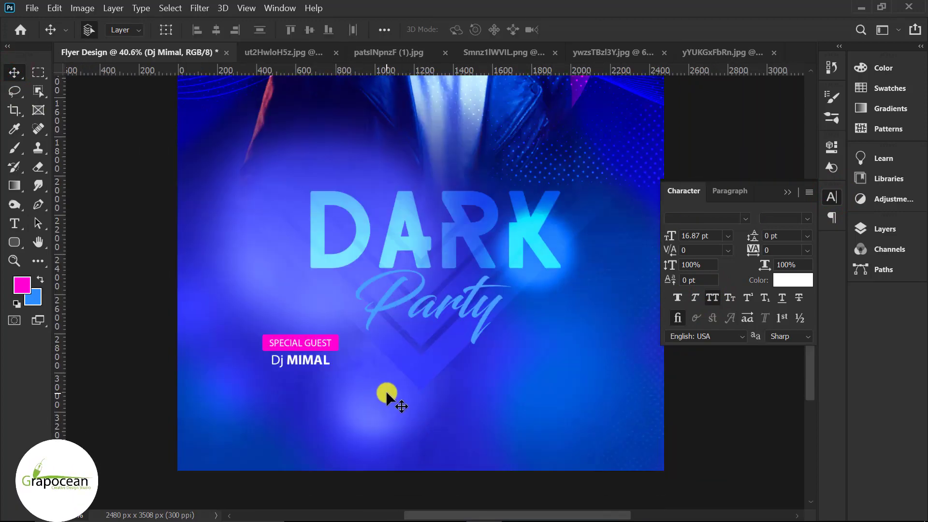
scroll(361, 370, "up", 1)
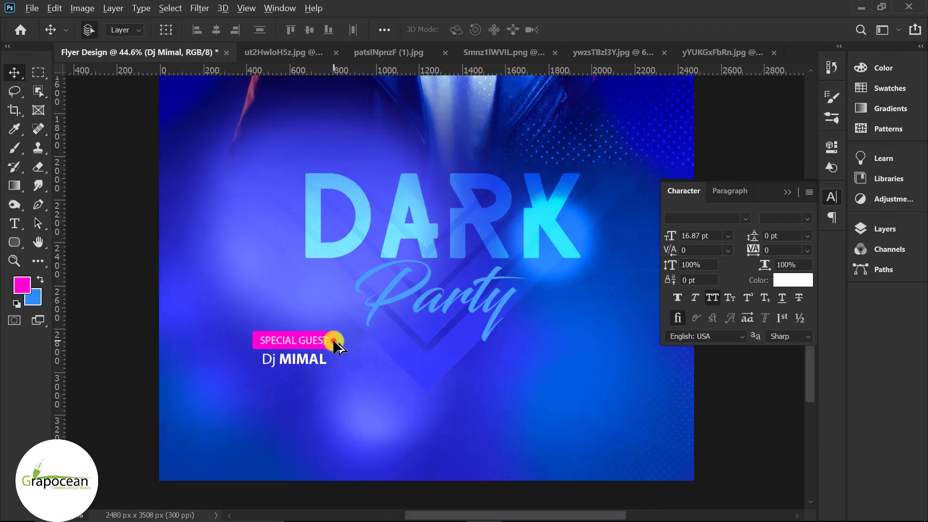
Alt-drag copies of the magenta bar, SPECIAL GUEST text and Dj MIMAL line to the right.
mouse_move(334, 340)
left_mouse_down()
mouse_move(512, 344)
mouse_move(463, 344)
left_mouse_up()
left_click_drag(380, 342, 444, 342)
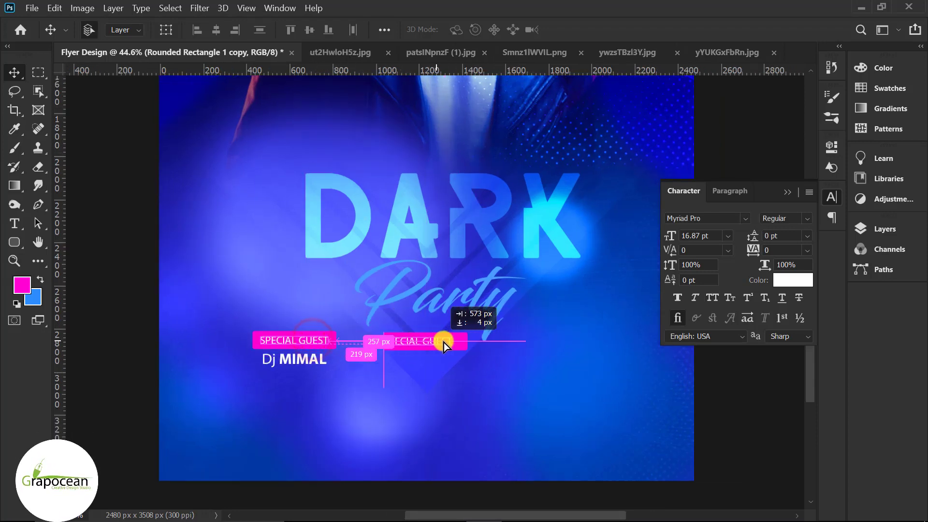
left_click_drag(303, 359, 437, 364)
scroll(497, 420, "down", 2, "alt")
scroll(497, 426, "down", 1, "alt")
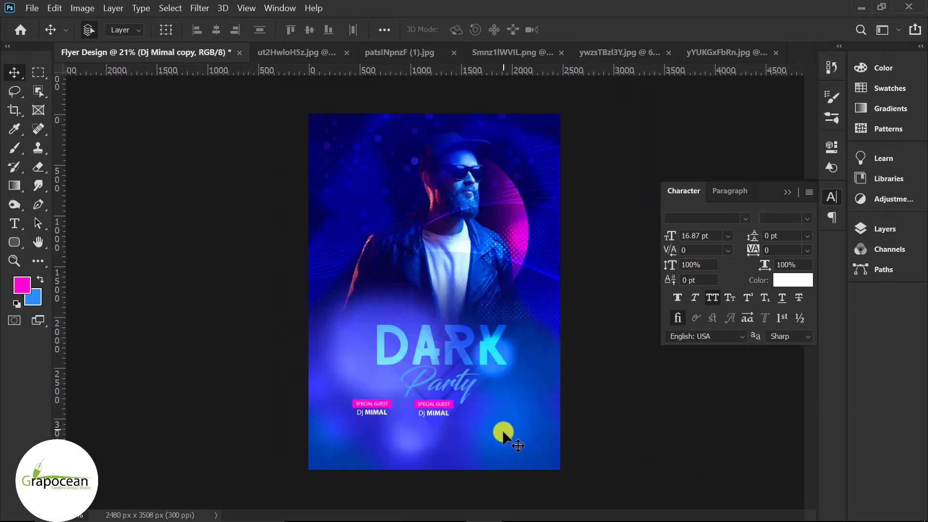
scroll(430, 436, "up", 2, "alt")
scroll(442, 404, "up", 2, "alt")
scroll(441, 404, "up", 1, "alt")
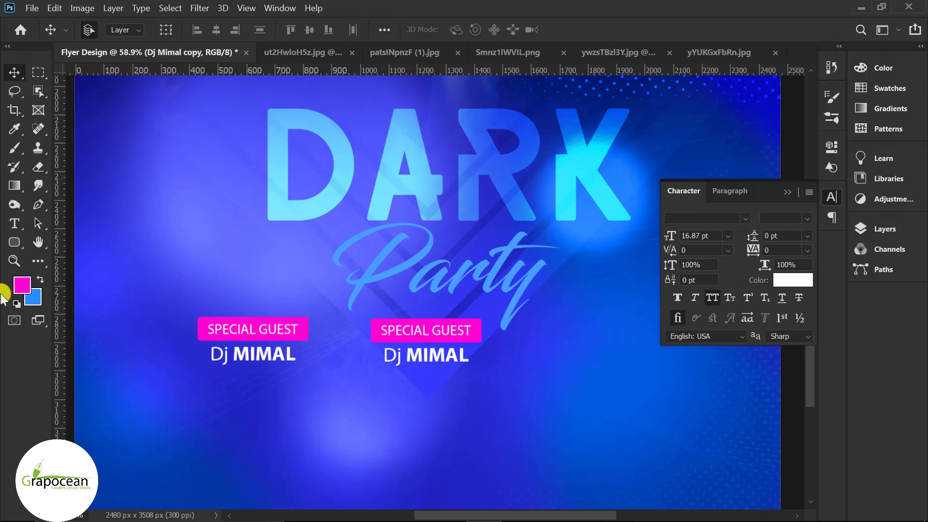
left_click(15, 223)
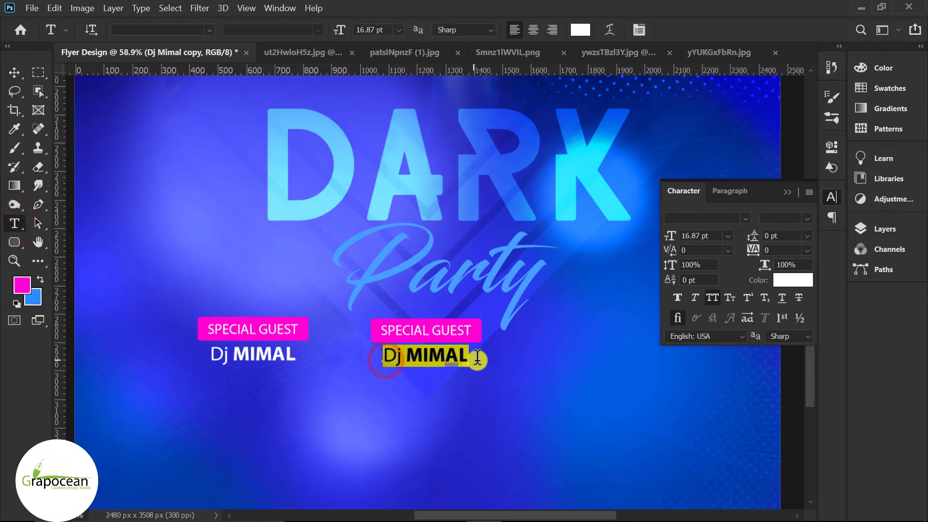
Rename the second DJ name to Dj SOUND.
left_click(413, 357)
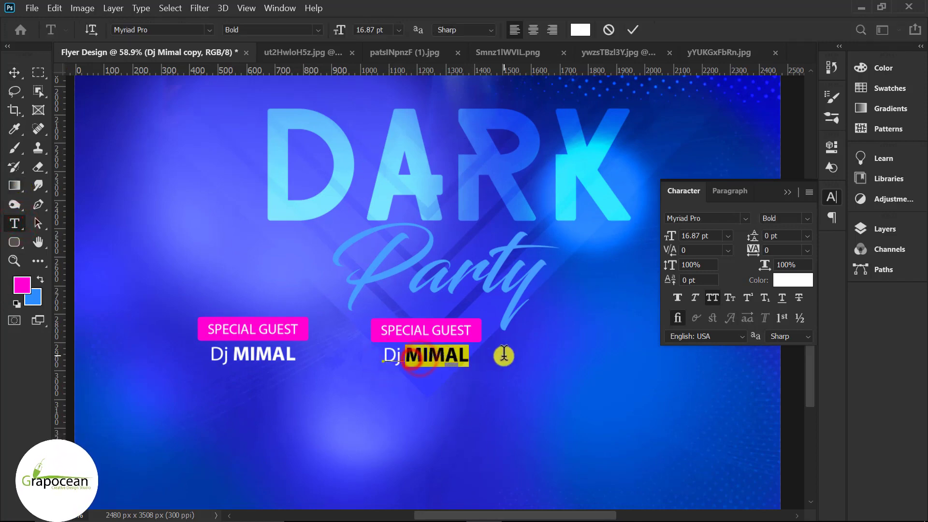
type("SOUND")
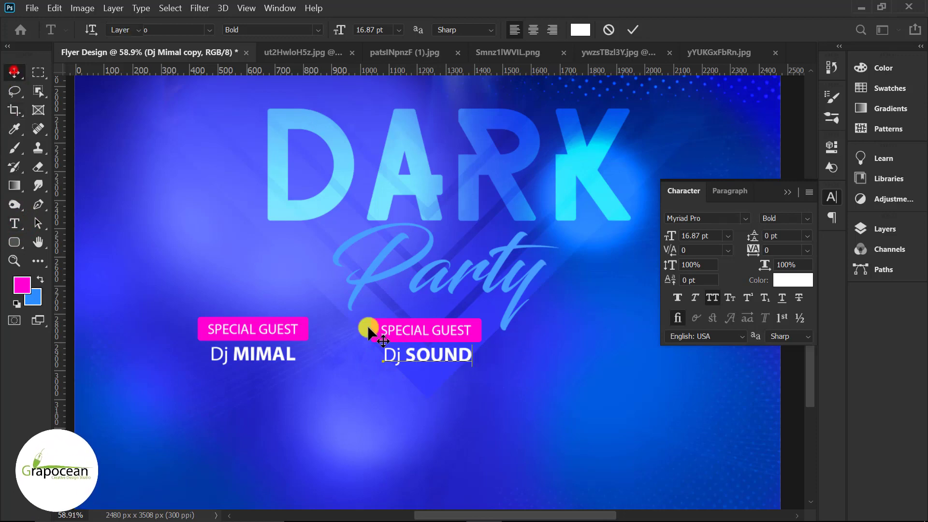
left_click(401, 418, "ctrl")
scroll(467, 419, "down", 3)
scroll(483, 416, "up", 2)
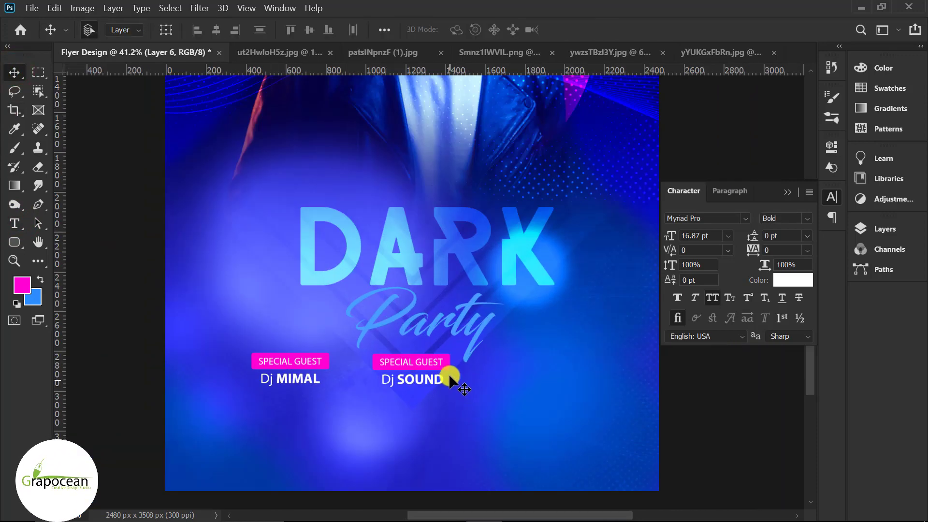
Copy the magenta bar and SPECIAL GUEST text to a third position further right.
left_click_drag(453, 361, 581, 366)
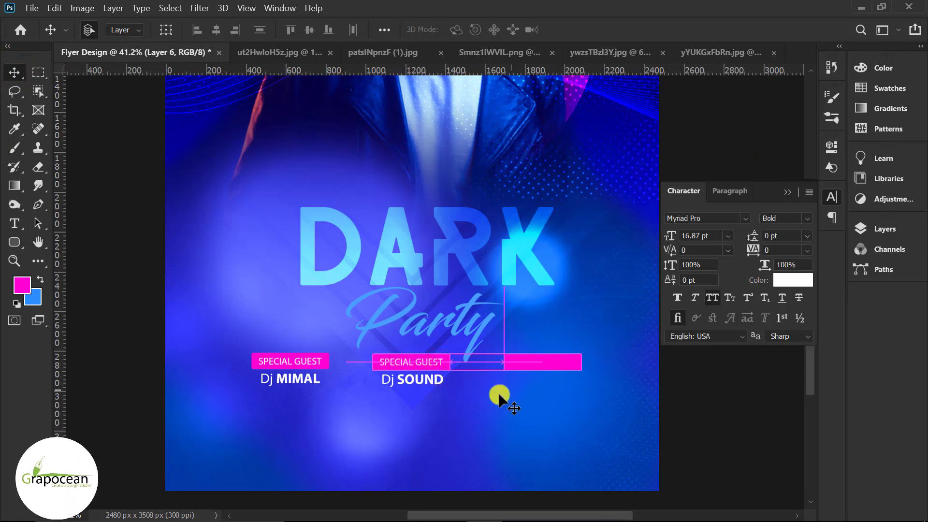
left_click(418, 363)
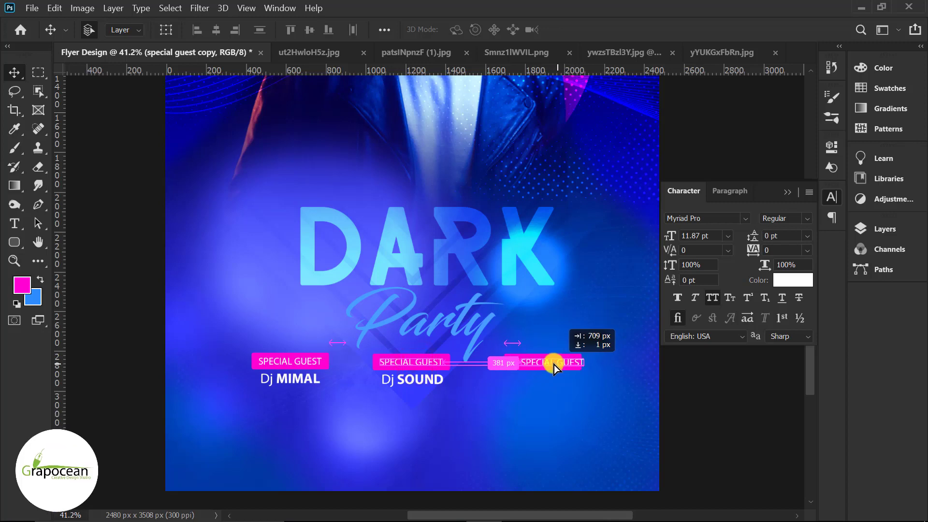
left_click_drag(550, 365, 538, 384)
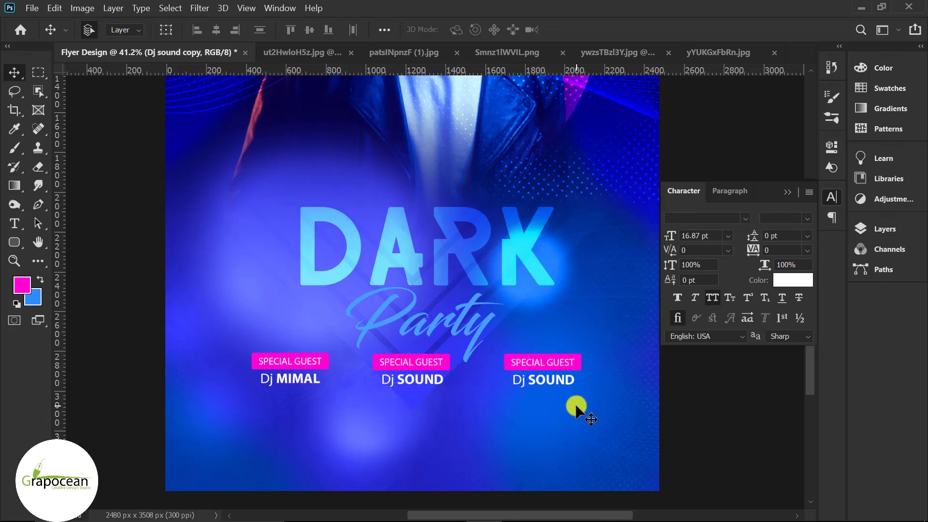
Replace SOUND with MUSIC in the third DJ name so it reads Dj MUSIC.
left_click(11, 222)
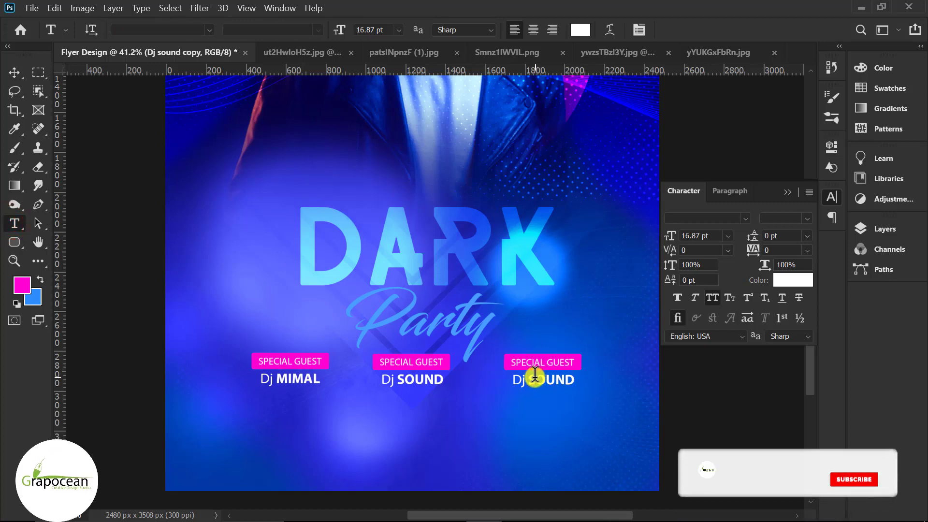
left_click(518, 379)
key("ctrl+a")
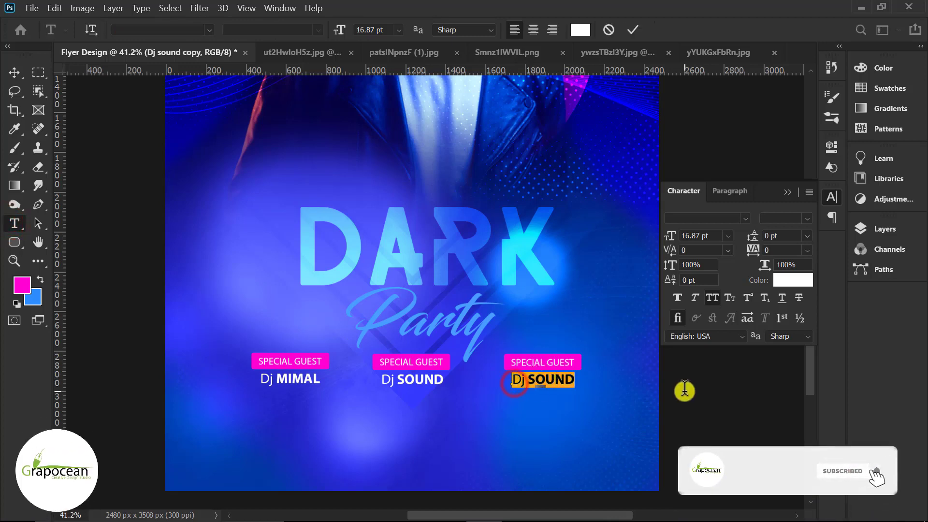
key("BackSpace")
type("Ma")
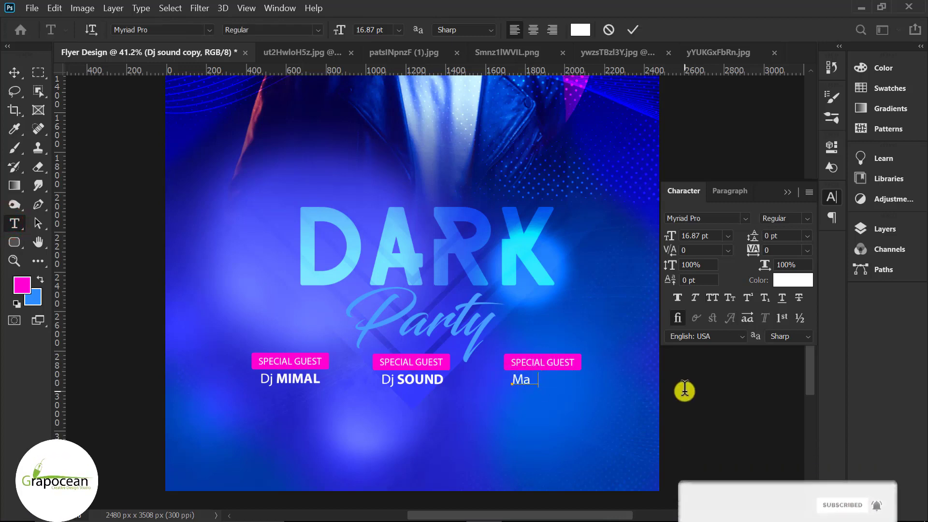
type("nd")
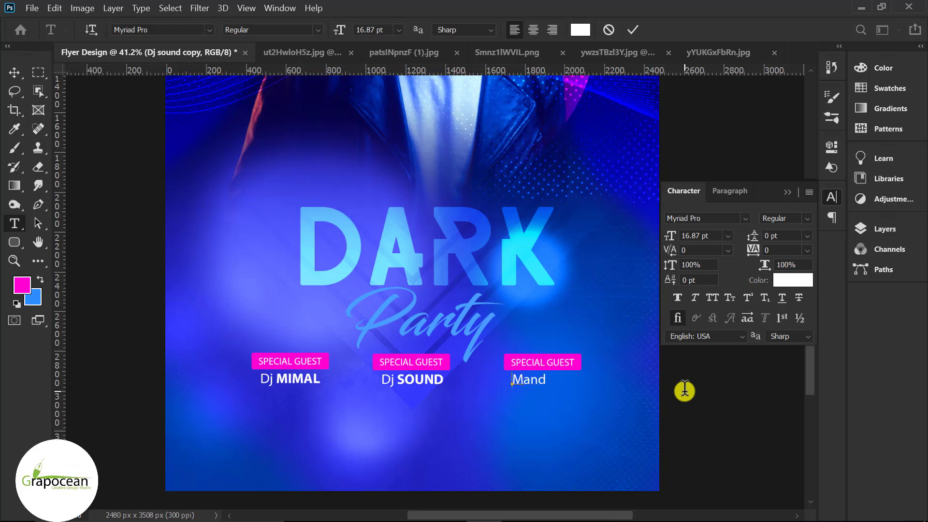
key("BackSpace")
key("BackSpace")
key("BackSpace")
type("Mu")
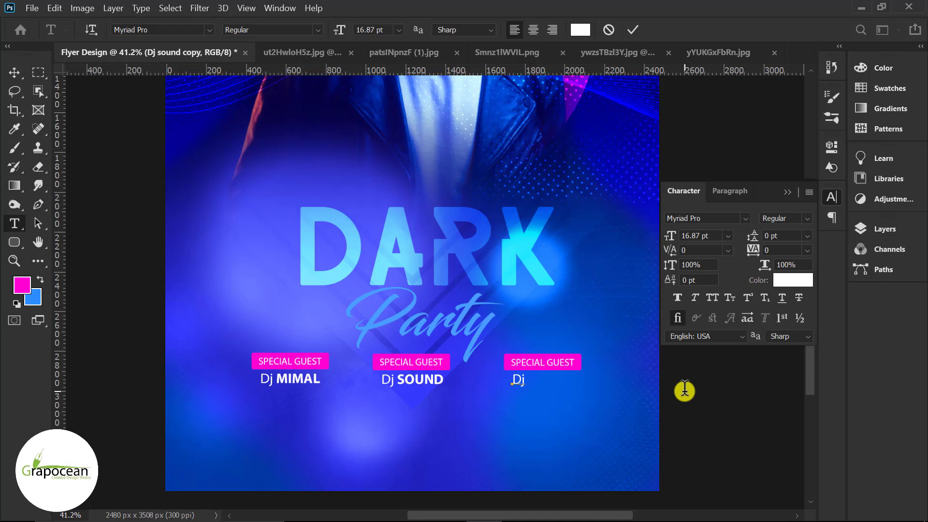
left_click(606, 30)
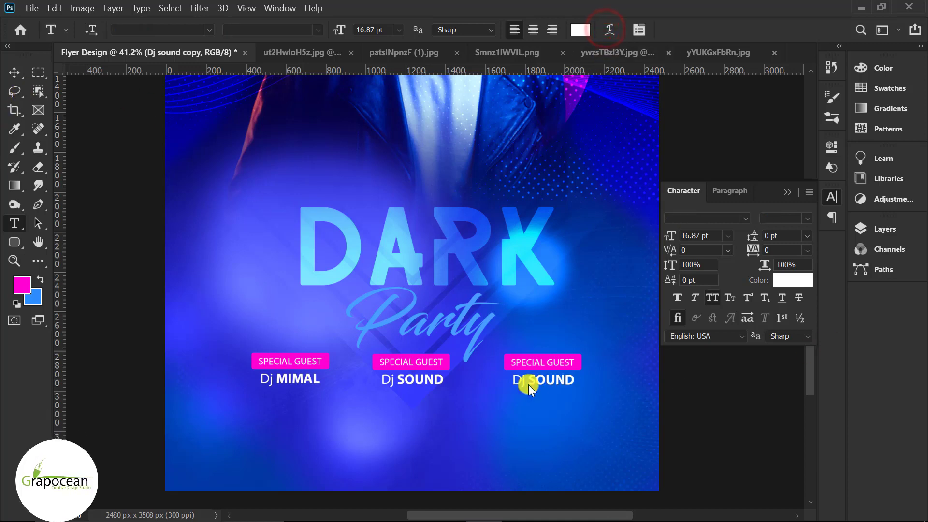
left_click_drag(529, 385, 661, 386)
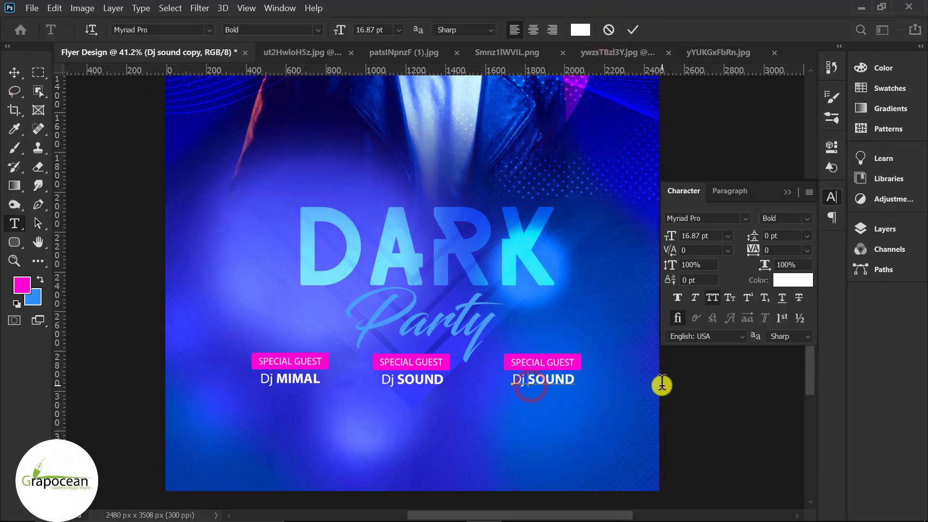
type("USIC")
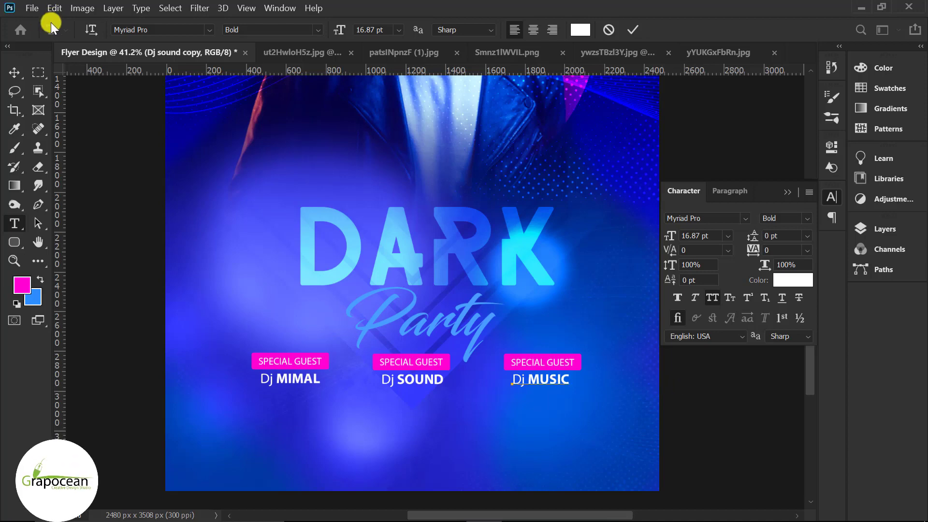
key("ctrl+Return")
Add a new text line reading 'Club Name here' below the DJ names.
key("v")
scroll(564, 424, "down", 1)
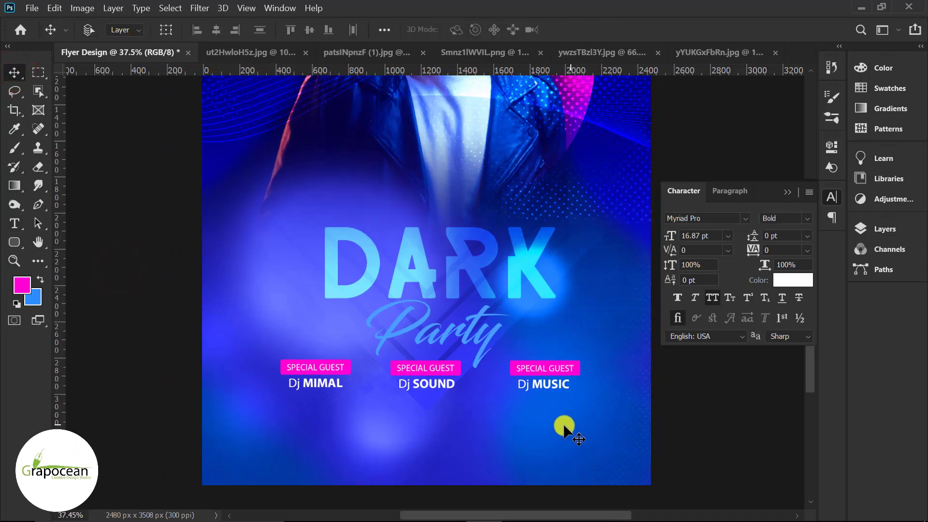
scroll(563, 424, "down", 2)
scroll(509, 430, "down", 2)
scroll(460, 400, "up", 1)
left_click(14, 223)
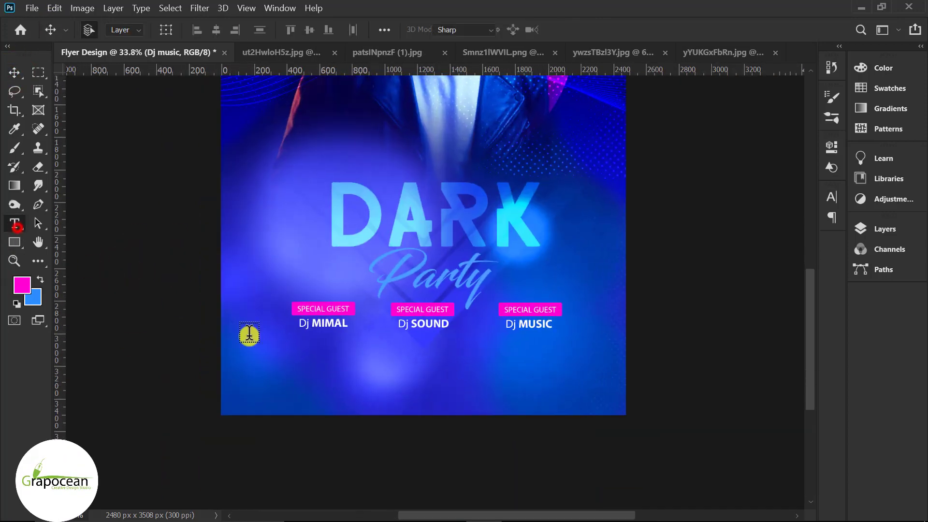
left_click(306, 387)
key("BackSpace")
type("Youtu")
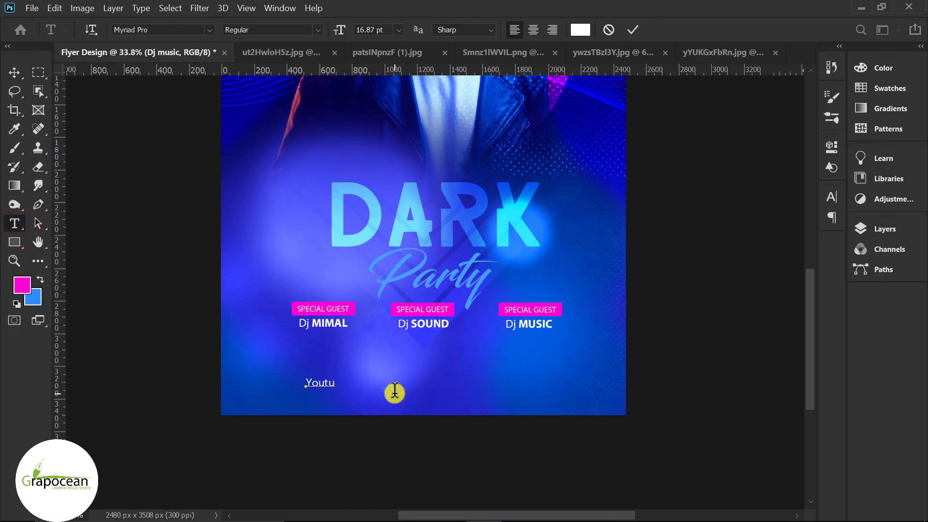
key("BackSpace")
type("ame ")
type("here")
Set the club name in the FARRAY font and centre it beneath the DJ names.
triple_click(386, 384)
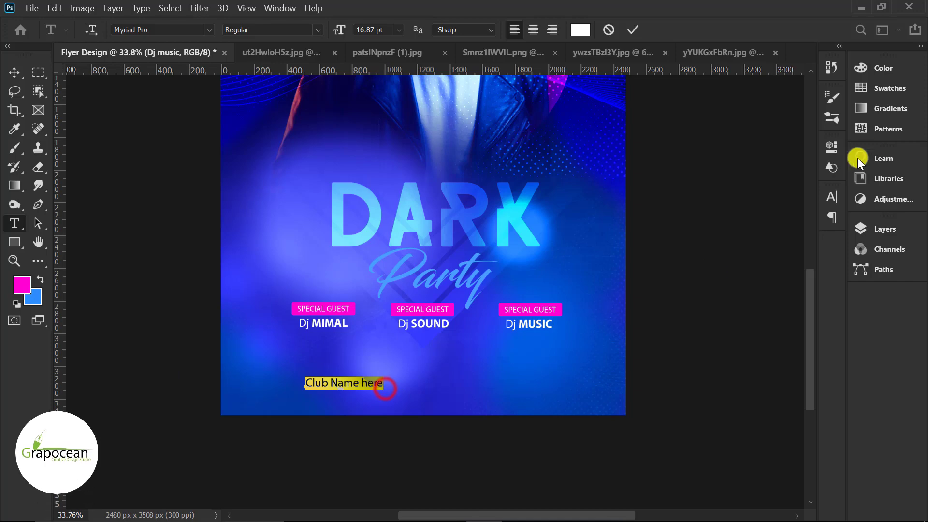
left_click(211, 27)
left_click(245, 100)
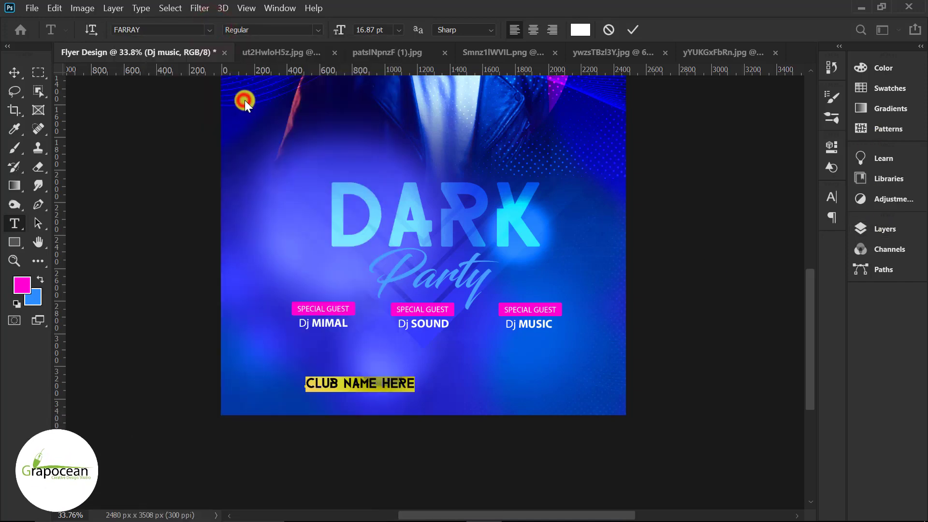
key("ctrl+Return")
key("v")
left_click_drag(367, 387, 437, 360)
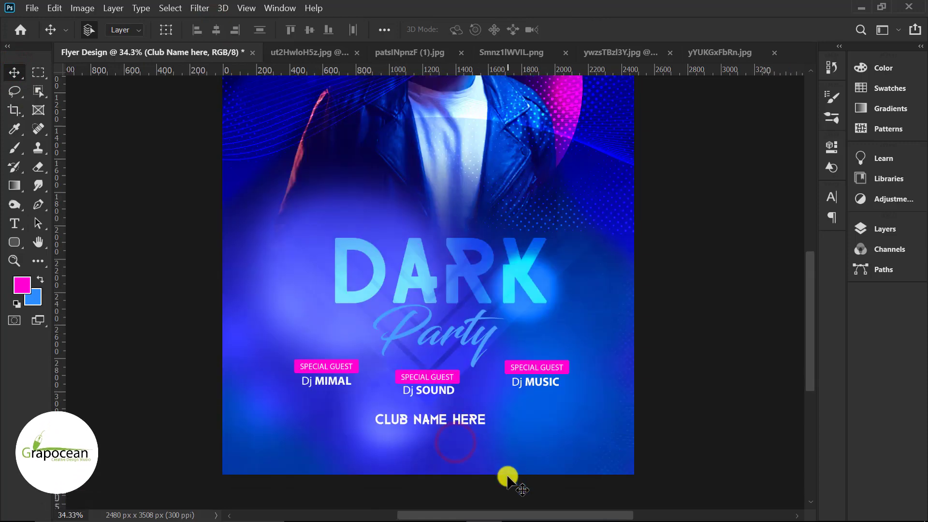
scroll(505, 476, "down", 2)
scroll(421, 441, "up", 2, "alt")
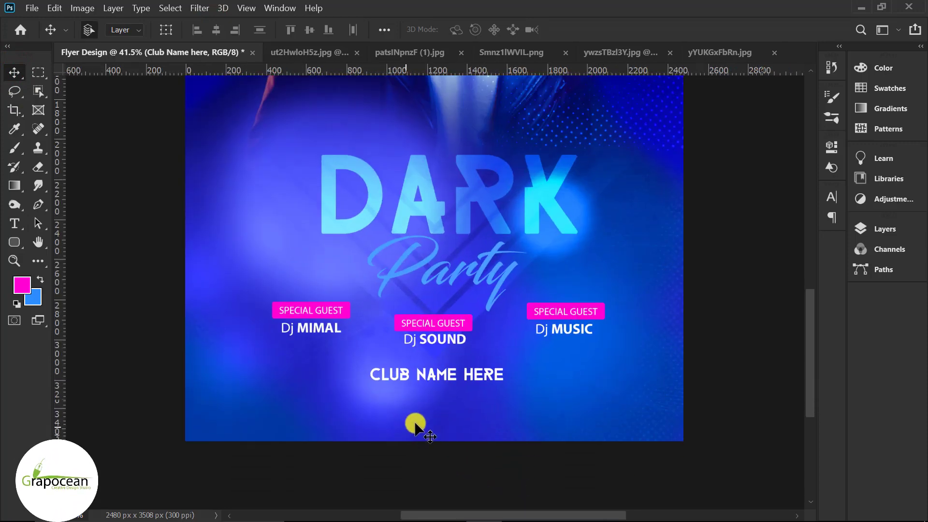
Add a text line reading 'START AT -9.00 PM NIHGT' below the club name.
left_click(13, 223)
left_click(387, 341)
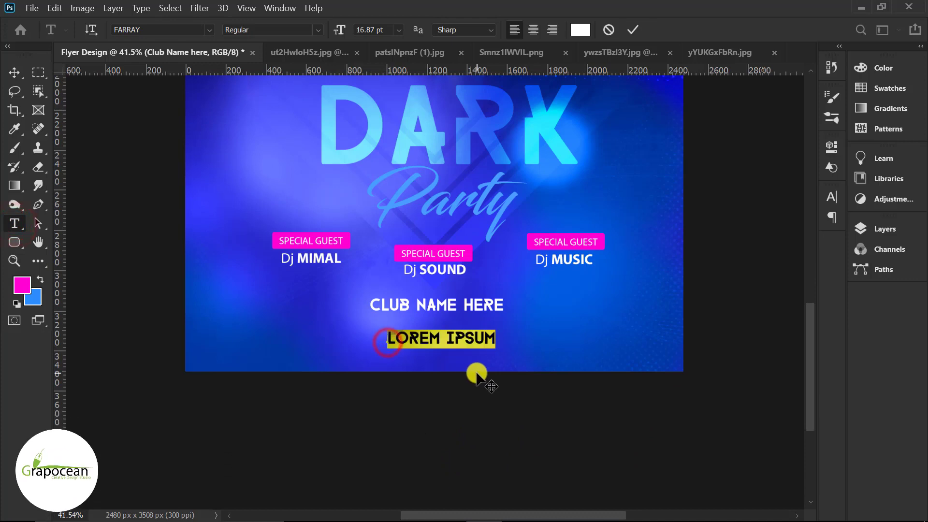
key("BackSpace")
type("START")
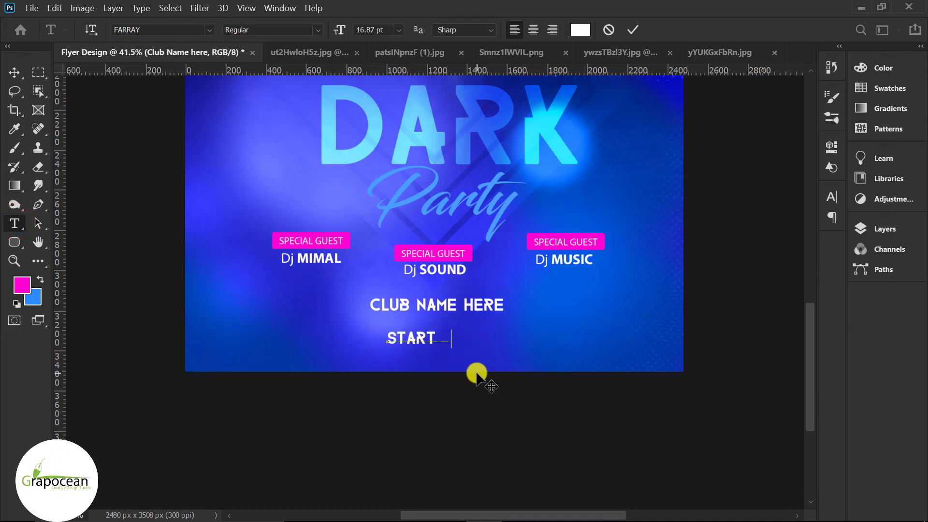
type("AT -9.00")
type(" A")
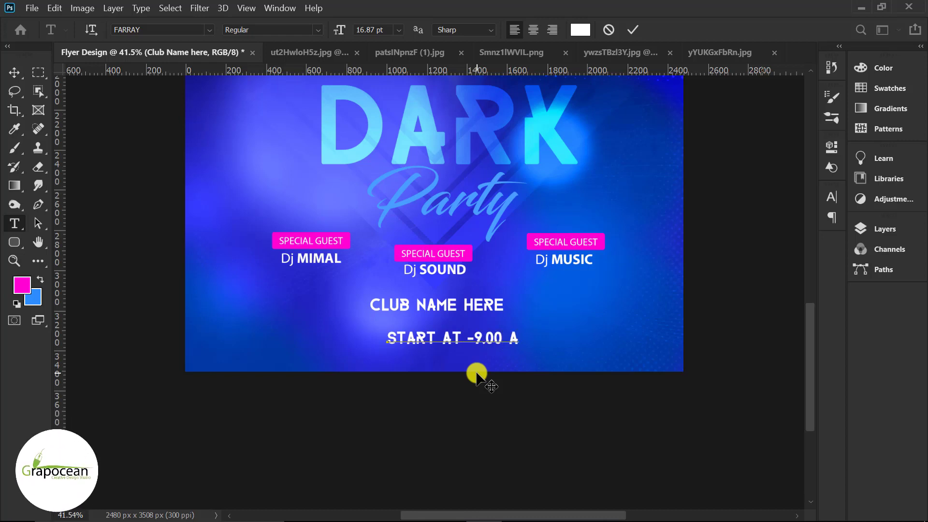
type("M N")
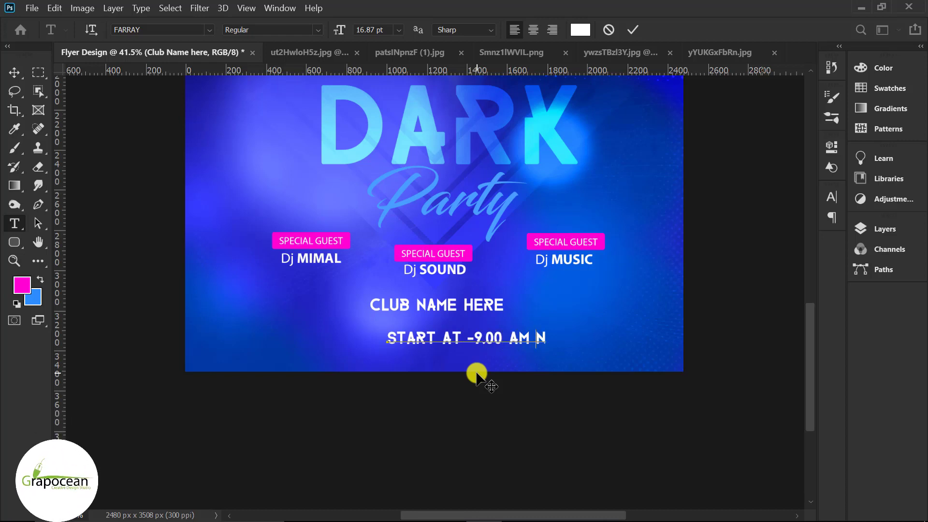
key("BackSpace")
key("BackSpace")
key("BackSpace")
key("BackSpace")
type("PM NI")
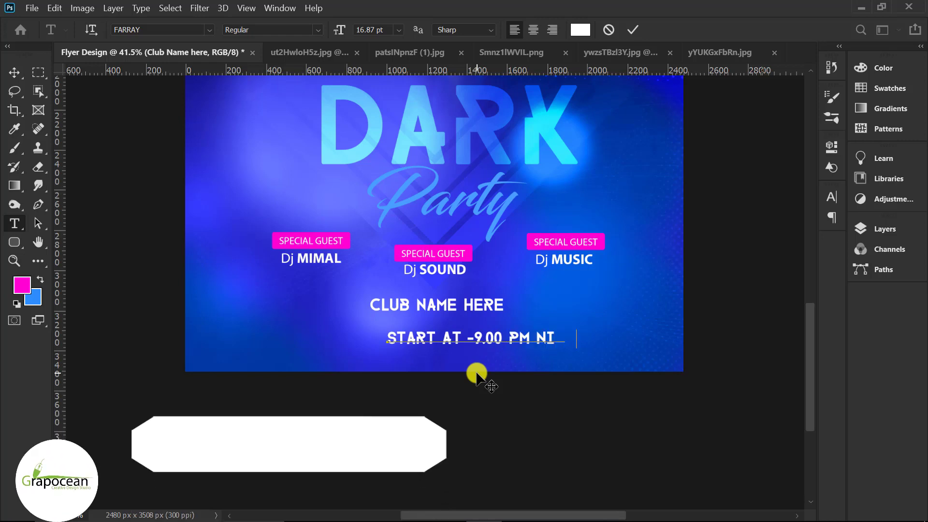
type("HGT")
Colour the start-time line with the labels' magenta and reduce its font size.
key("ctrl+a")
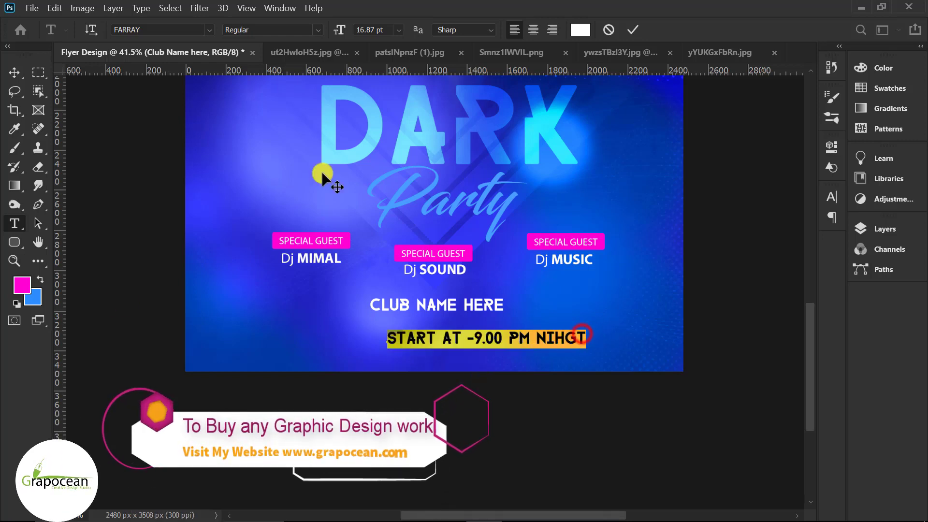
left_click(580, 30)
left_click(473, 255)
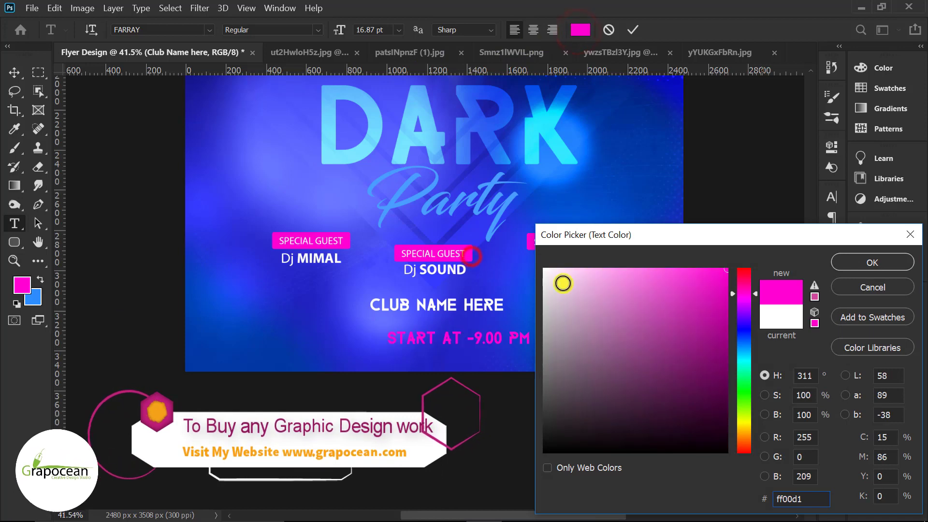
left_click(872, 263)
left_click_drag(342, 32, 333, 32)
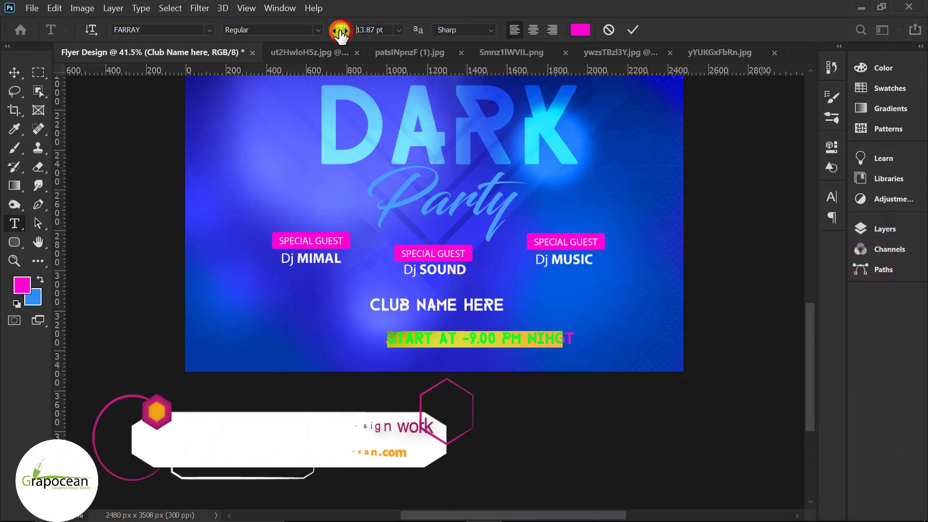
left_click(13, 73)
Scale CLUB NAME HERE up to about 157% and position the start-time line beneath it.
left_click_drag(469, 338, 448, 325)
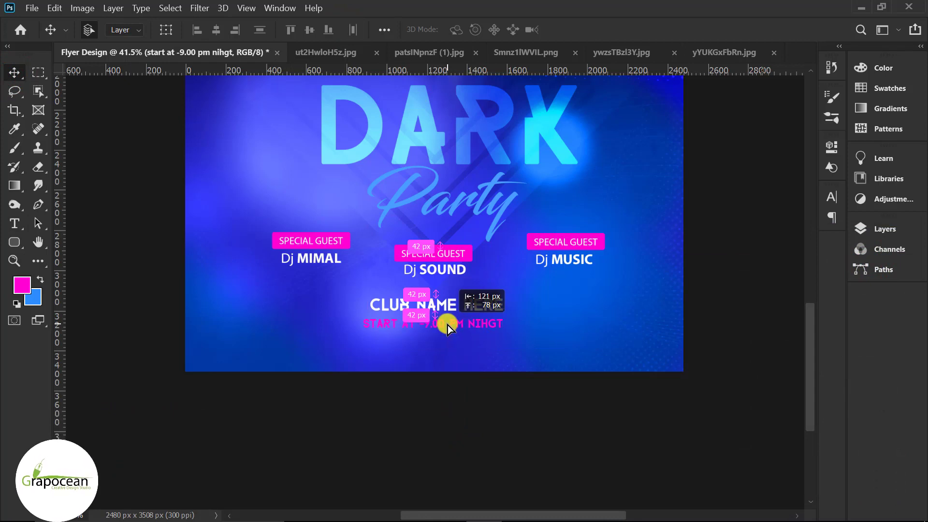
key("ctrl+t")
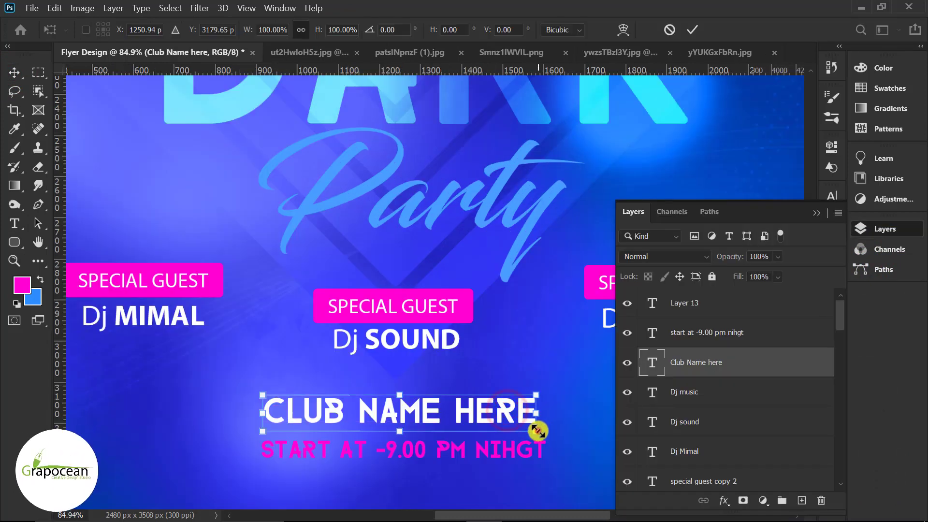
left_click_drag(537, 427, 600, 459)
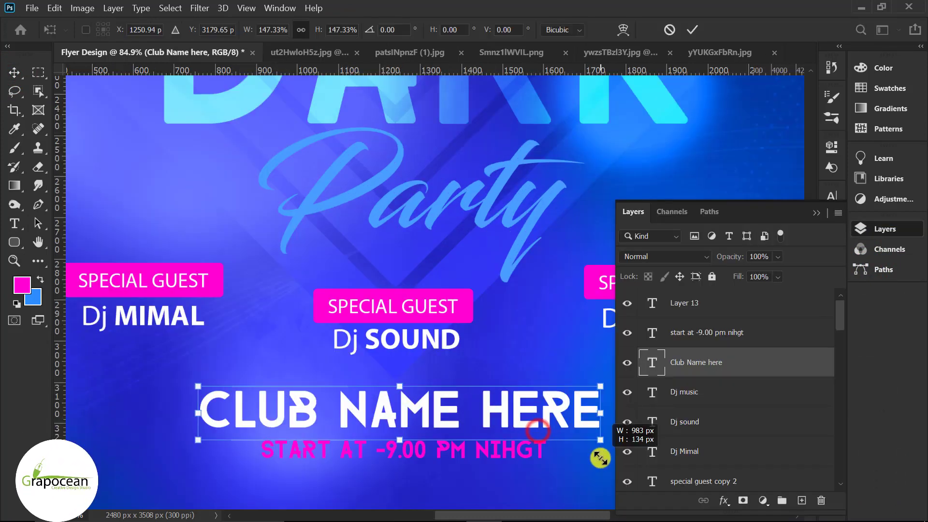
left_click(692, 30)
scroll(457, 391, "down", 1)
scroll(458, 390, "down", 3)
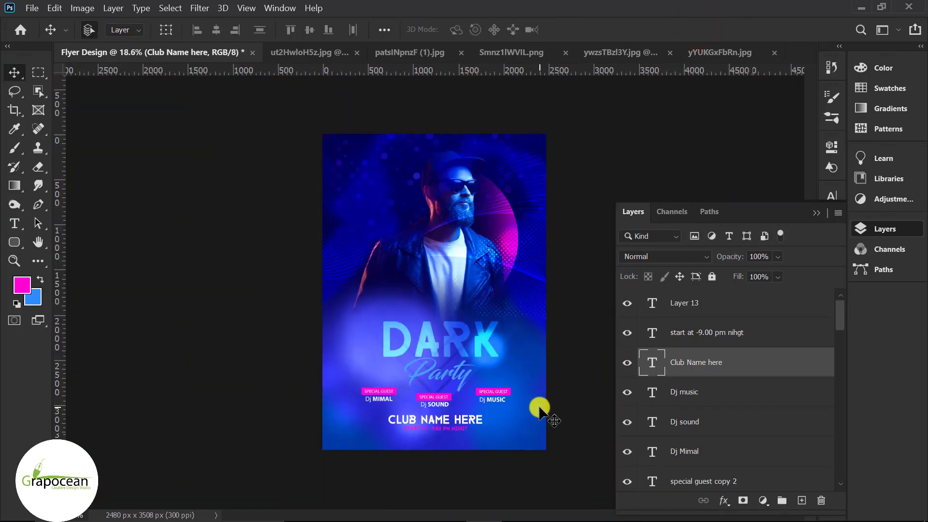
scroll(498, 439, "up", 2)
scroll(482, 446, "up", 2)
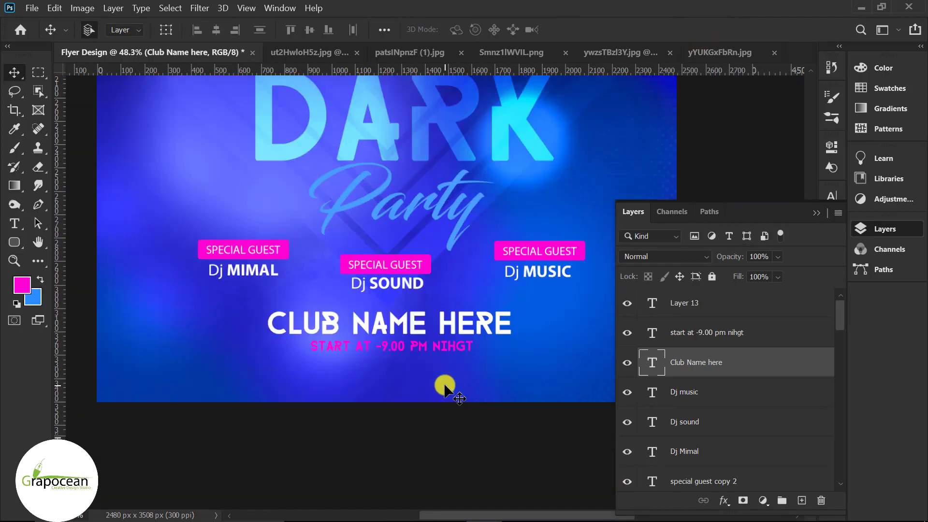
left_click(457, 345)
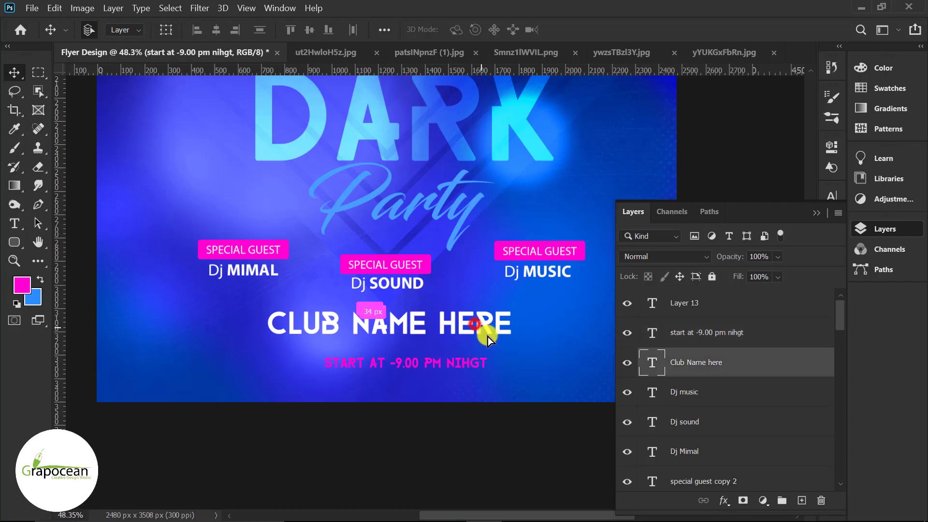